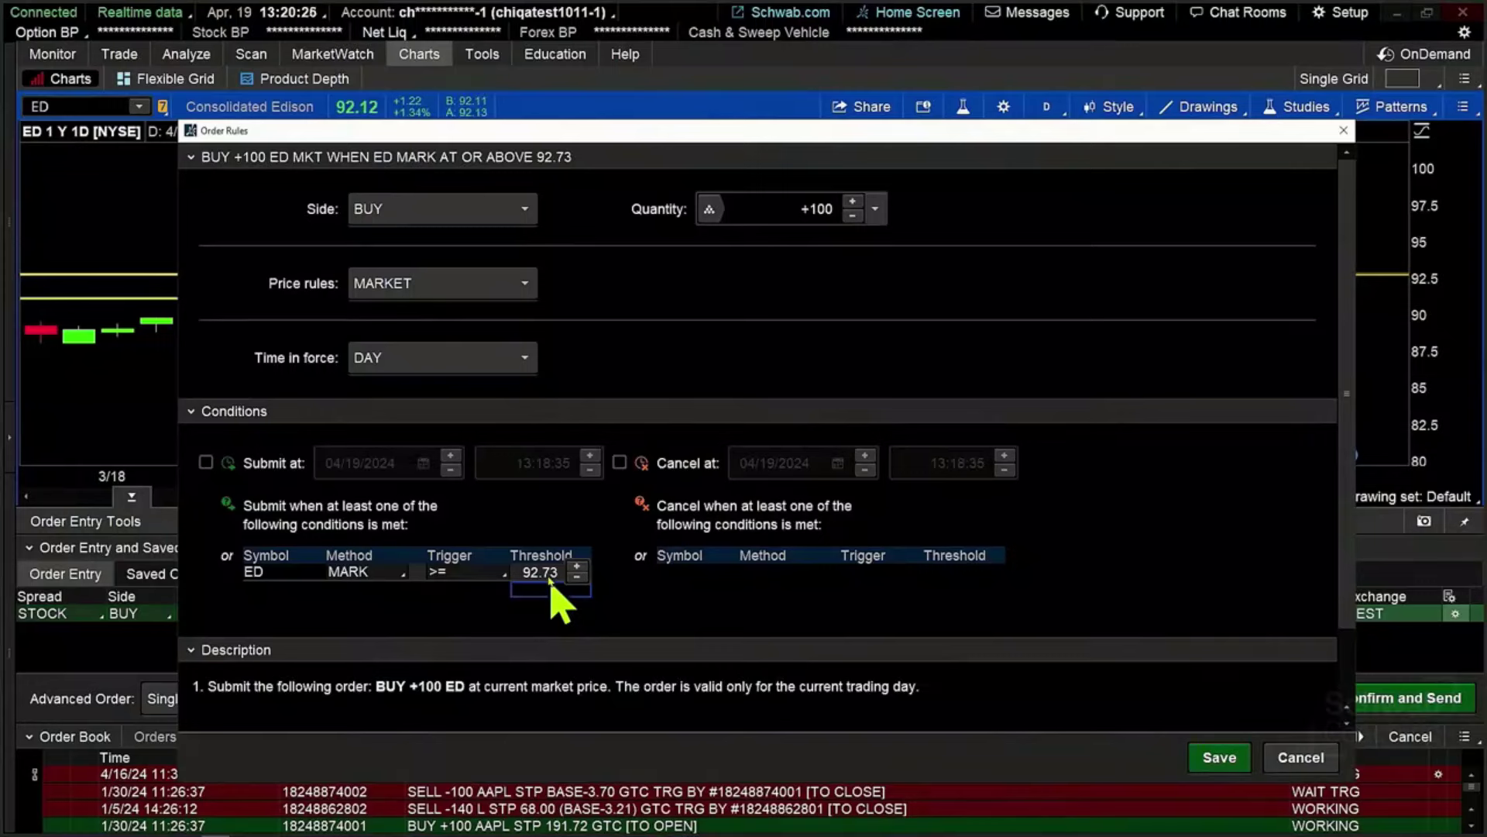
Open the study condition editor for the ED submit condition and delete its default SimpleMovingAvg condition
click(394, 579)
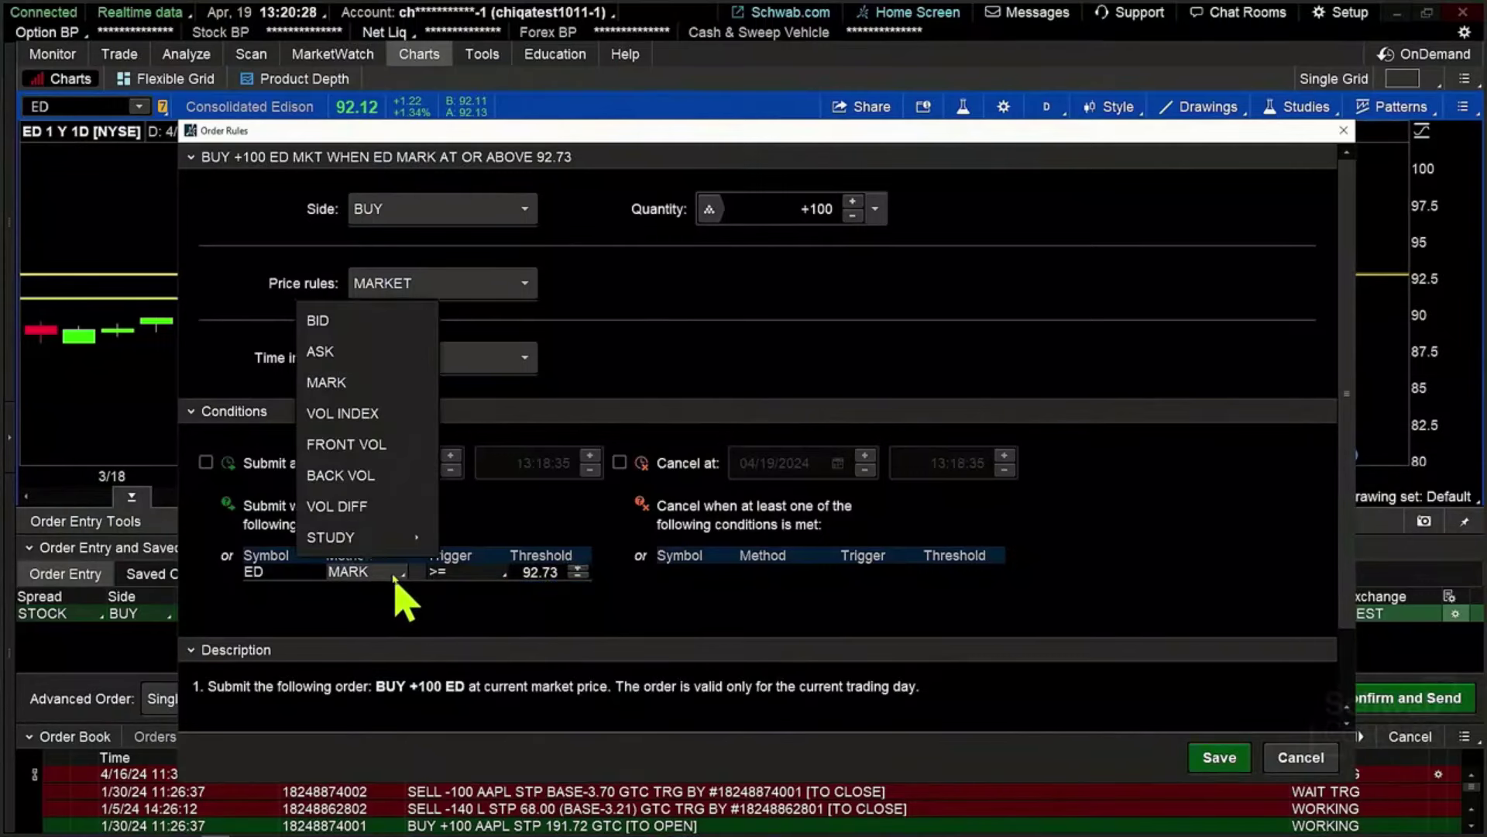
mouse_move(361, 543)
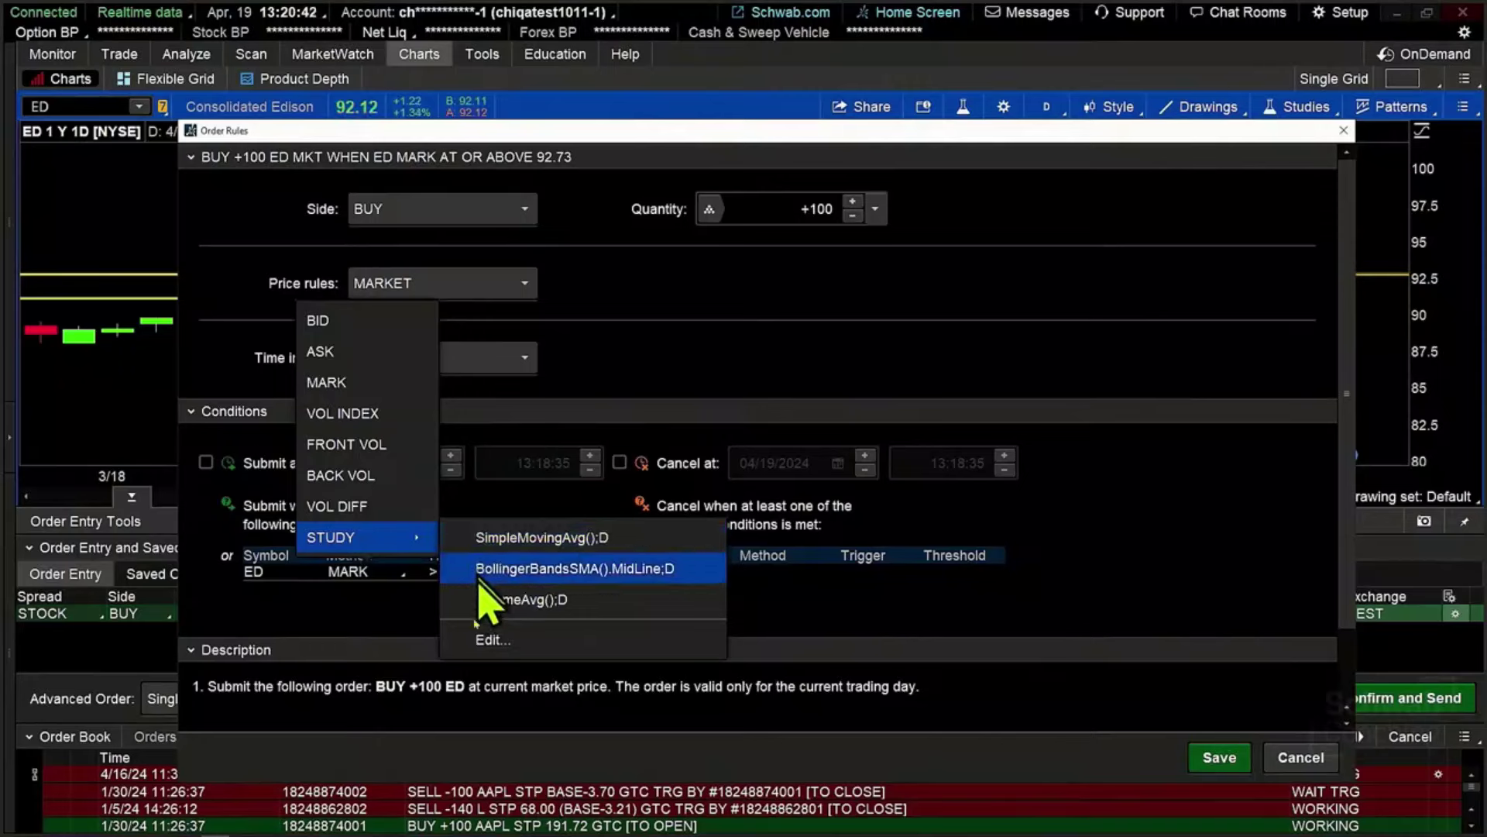
click(498, 639)
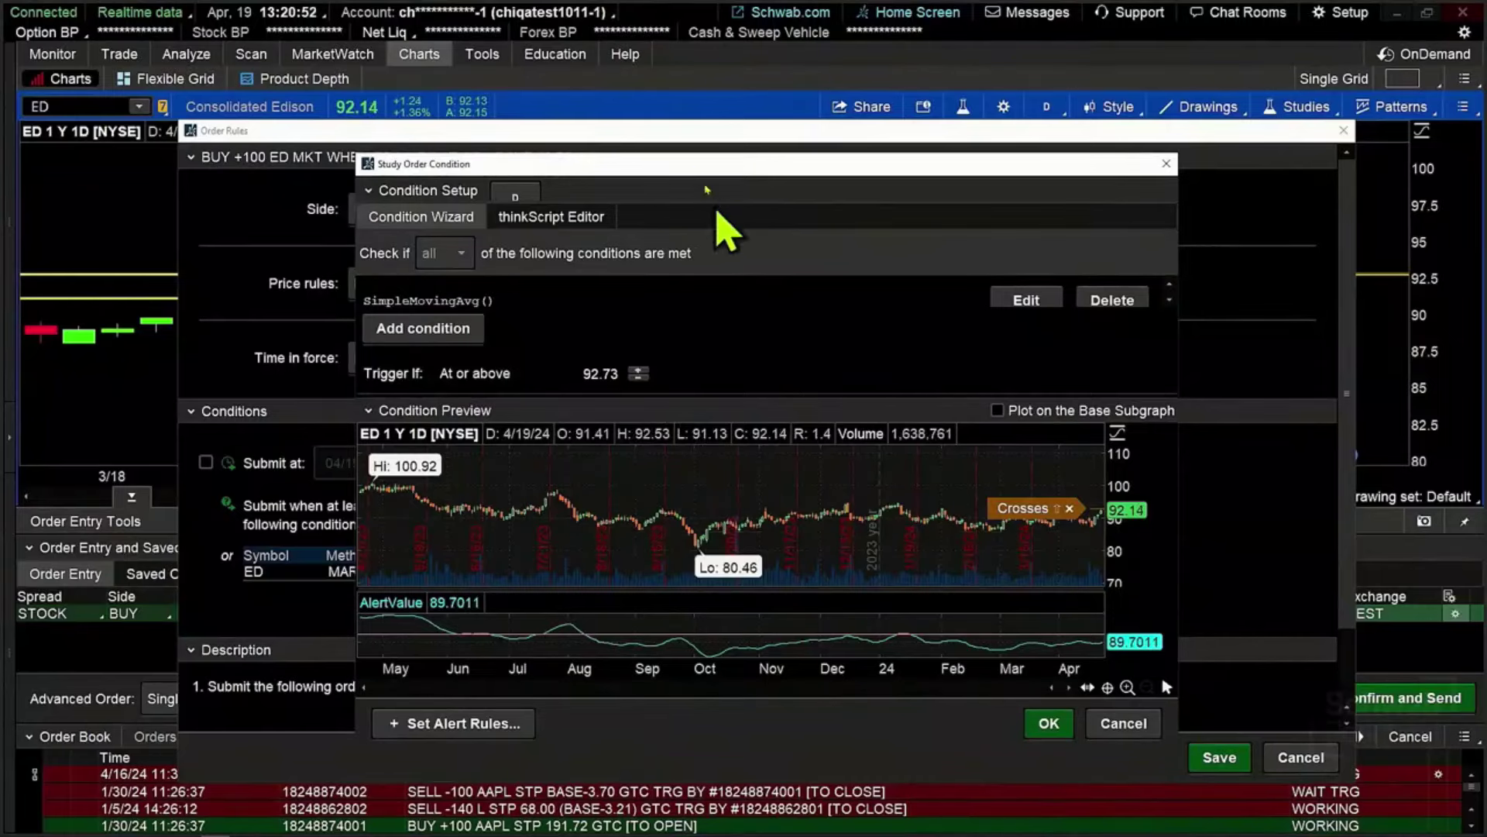
drag(699, 166, 581, 99)
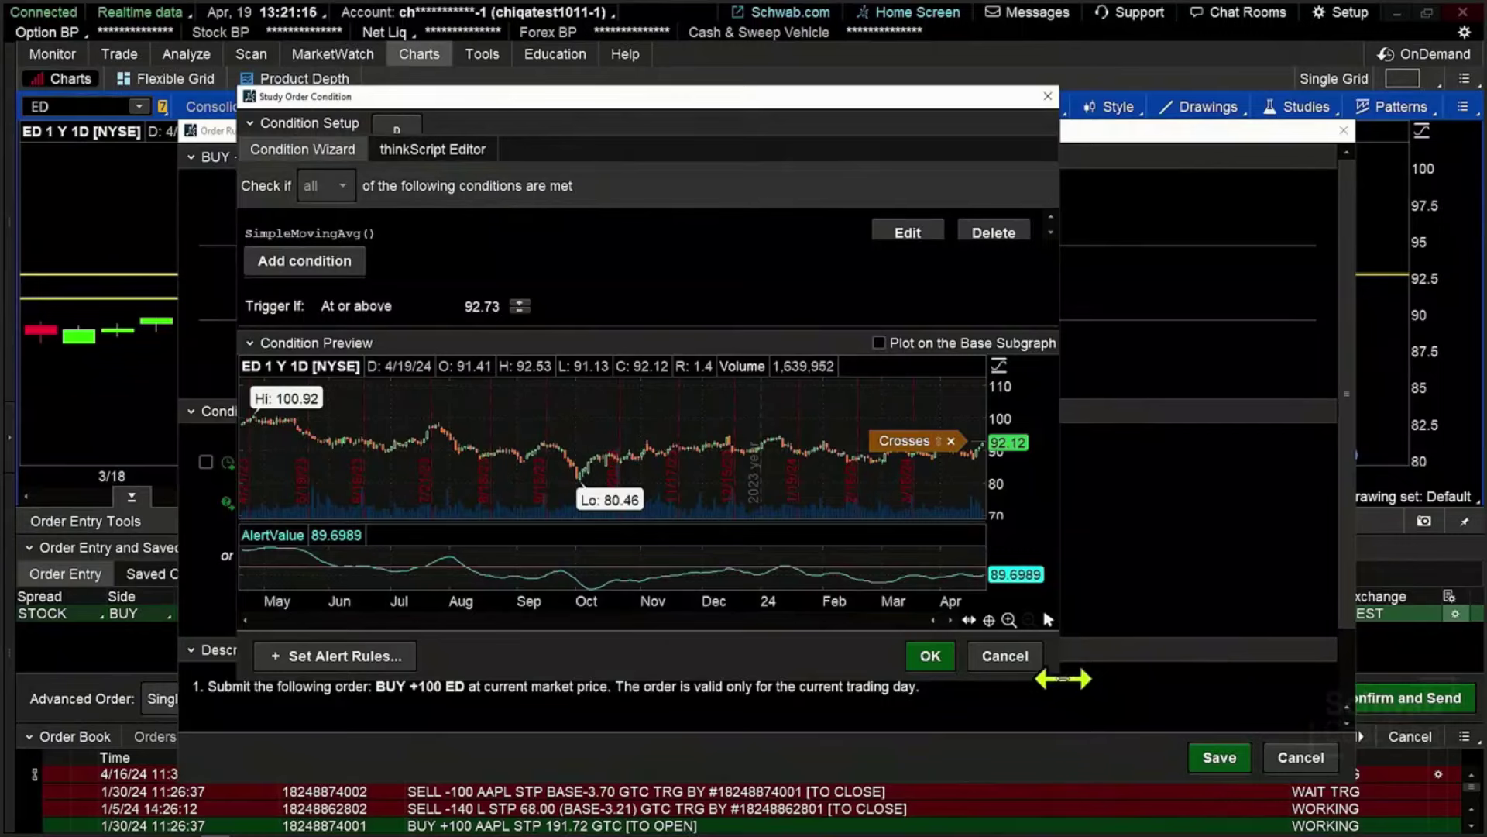
drag(1063, 679, 1327, 732)
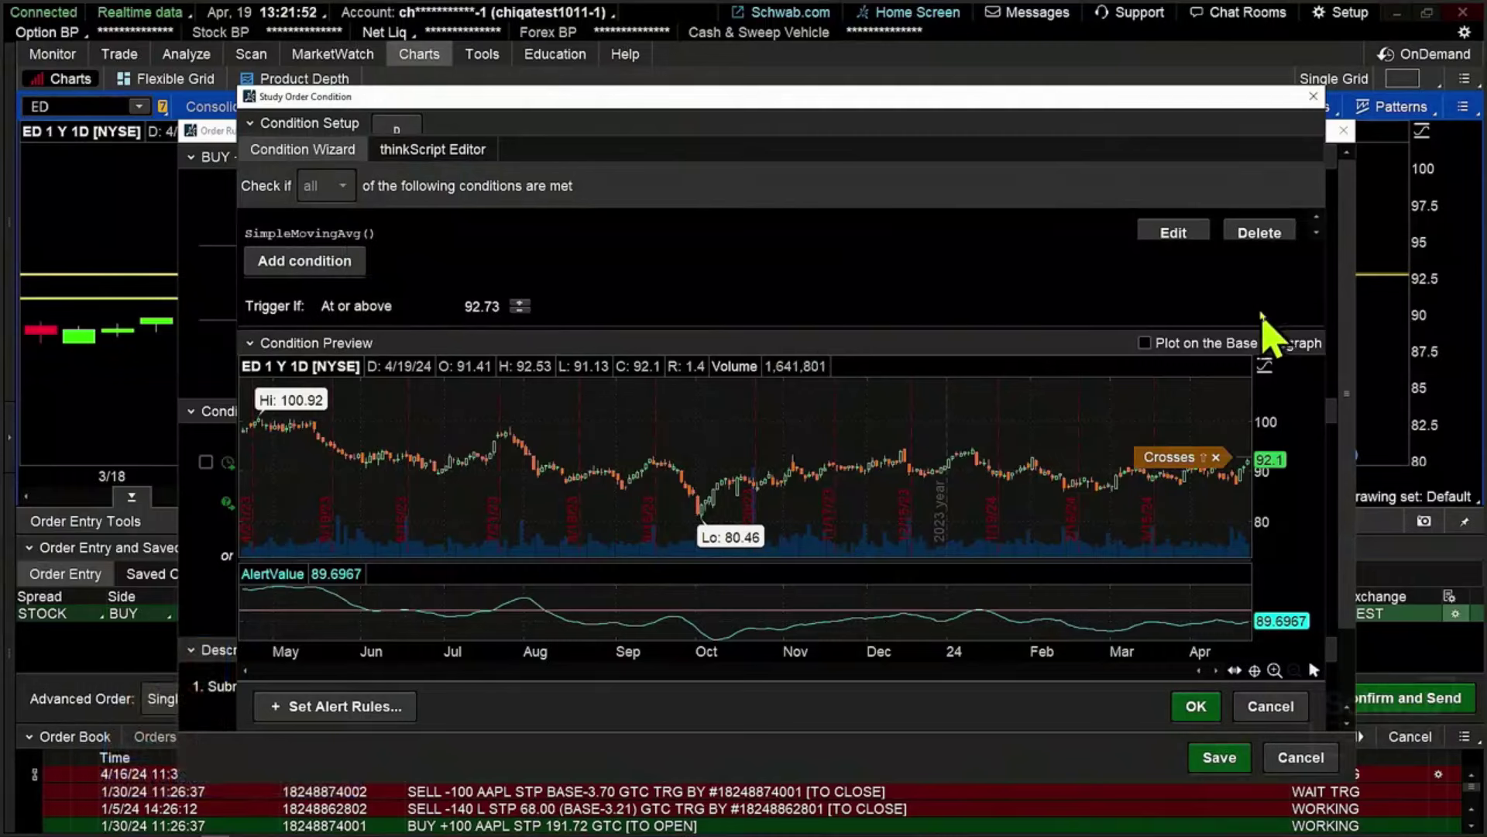
click(1250, 234)
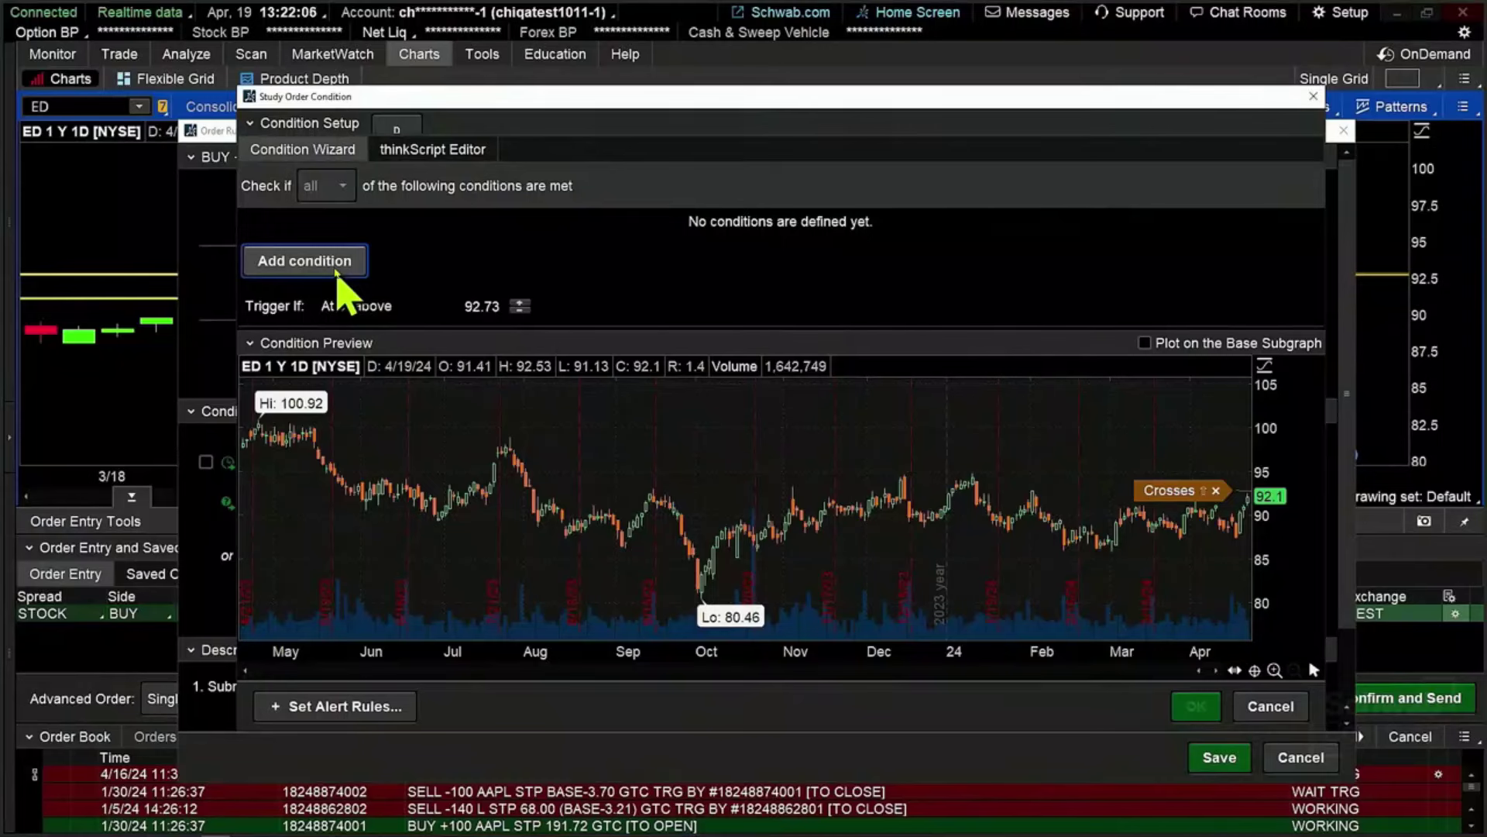
Add a new condition based on the ask price with the crosses above operator
mouse_move(1185, 502)
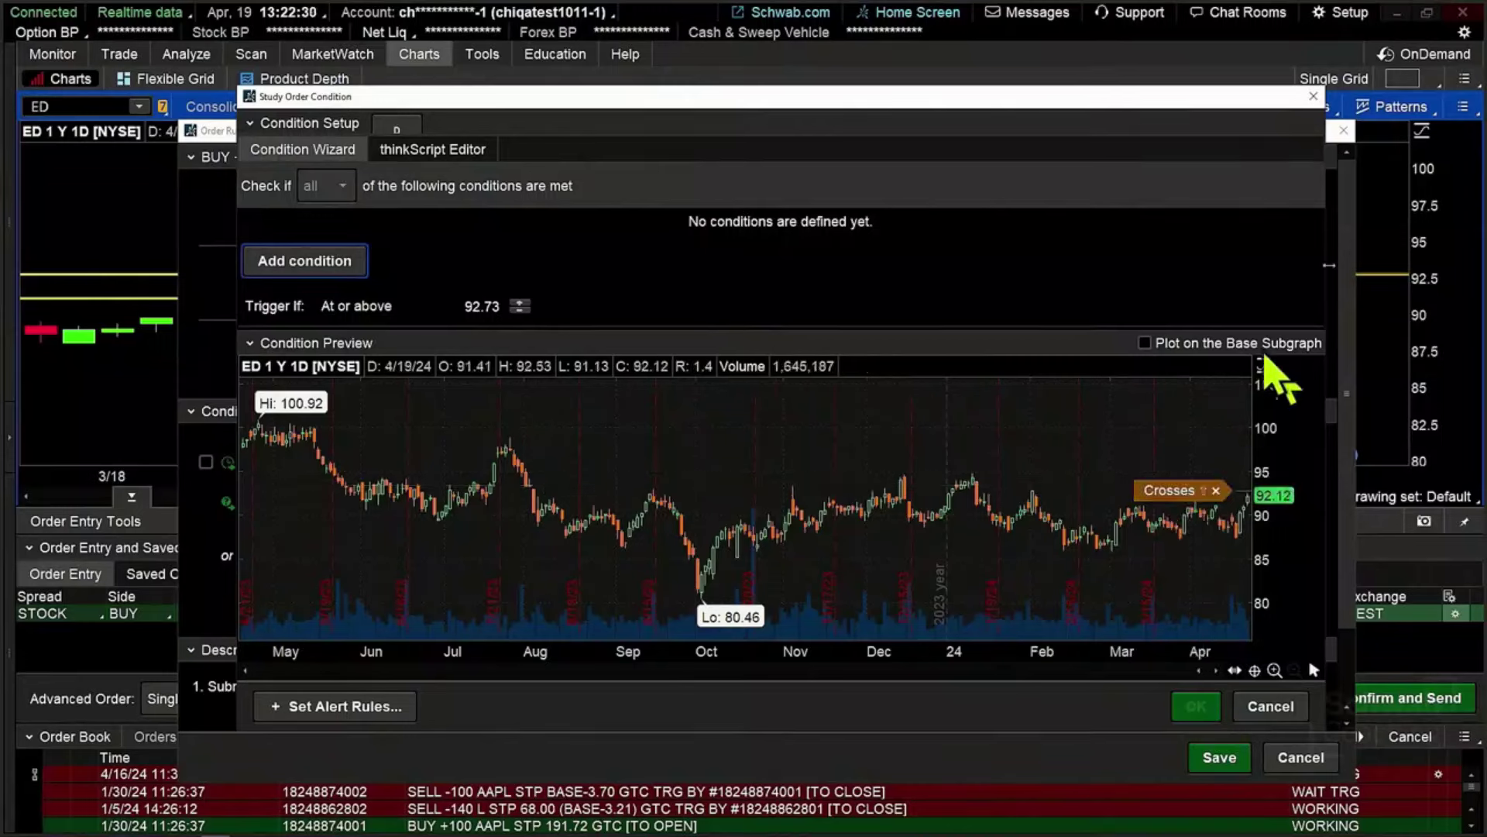
click(309, 267)
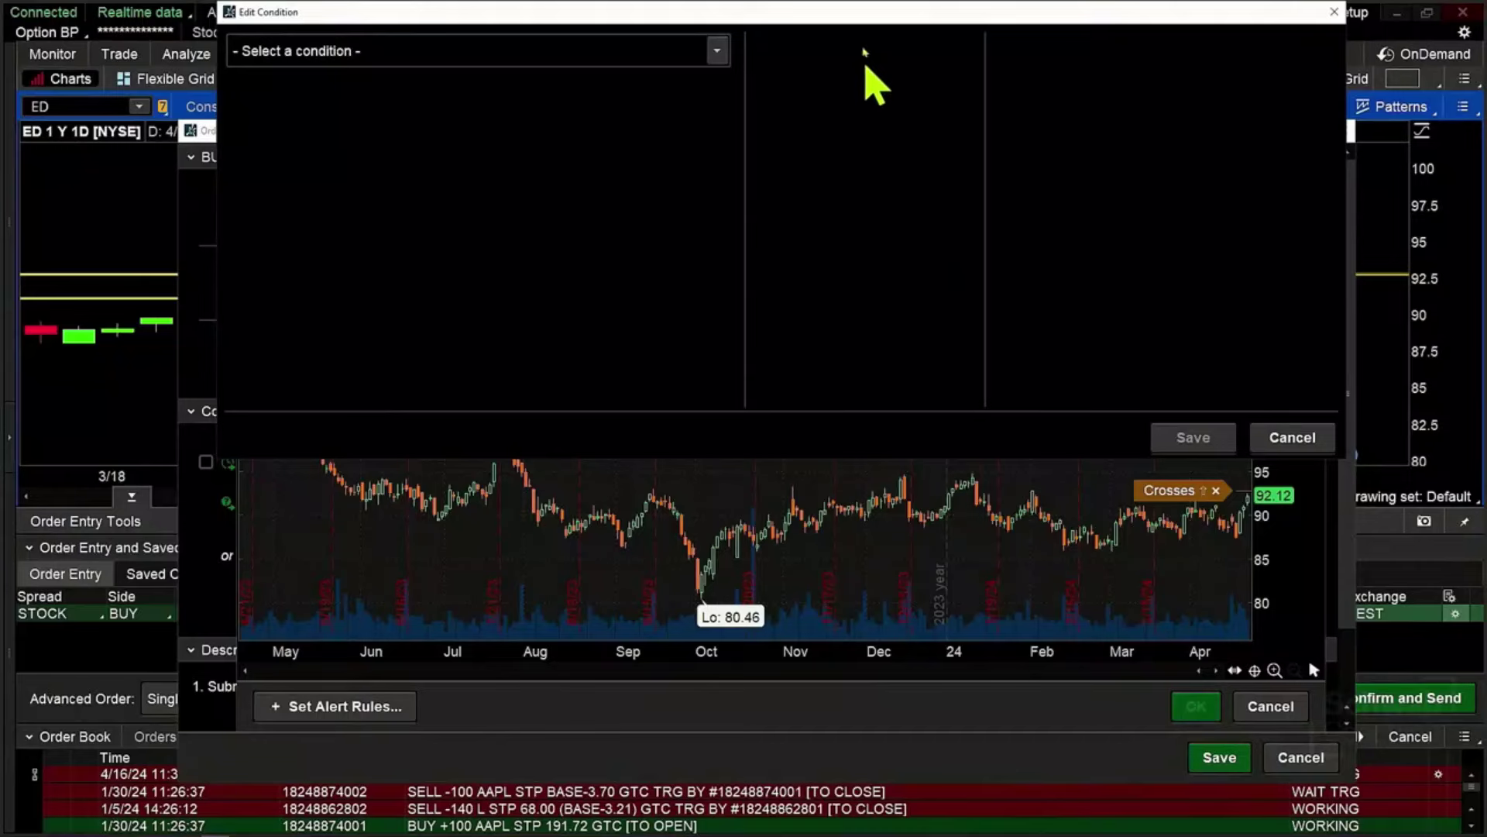
drag(863, 14, 860, 62)
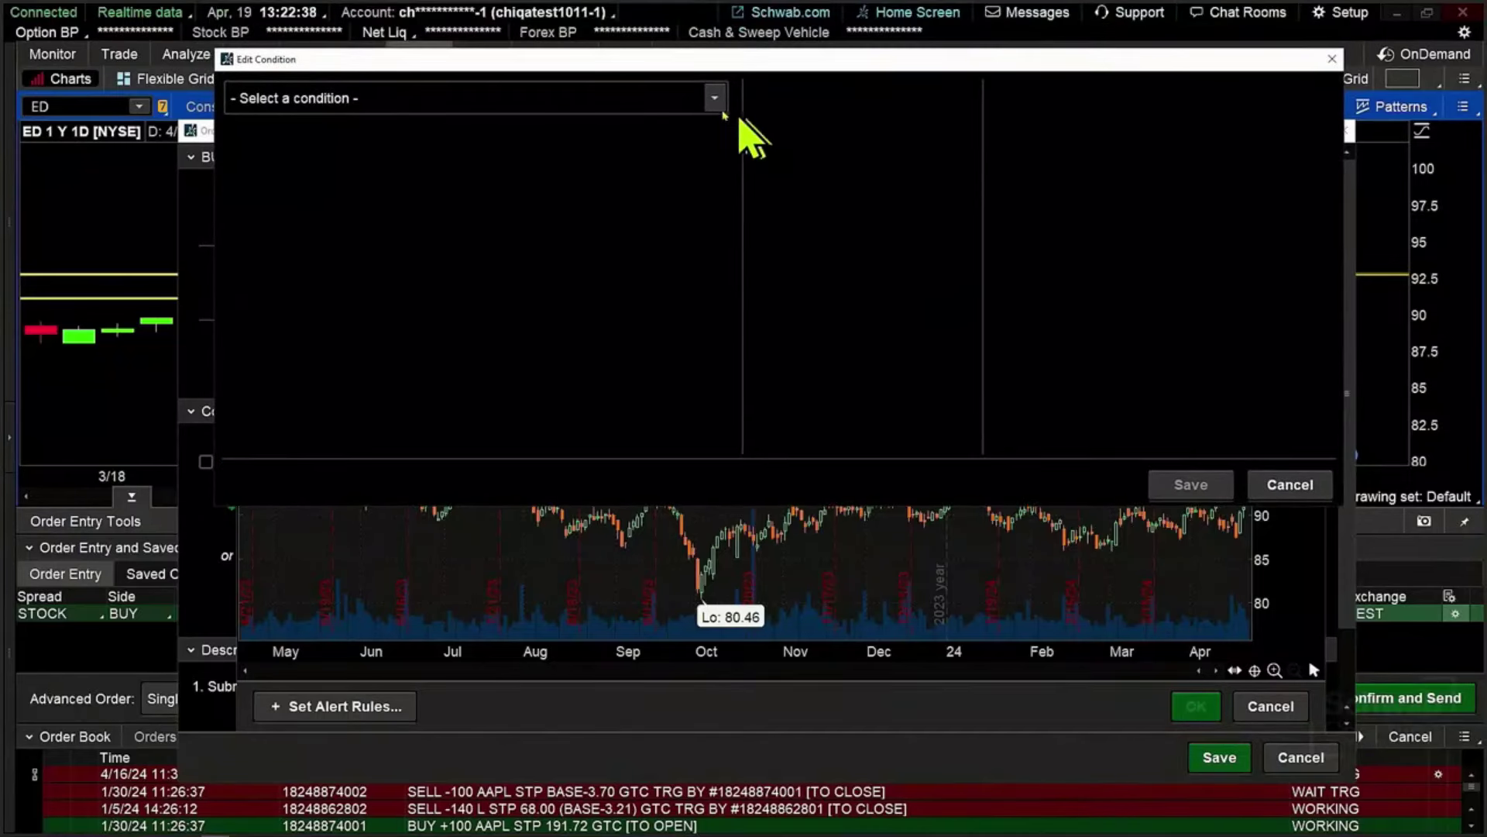
click(717, 100)
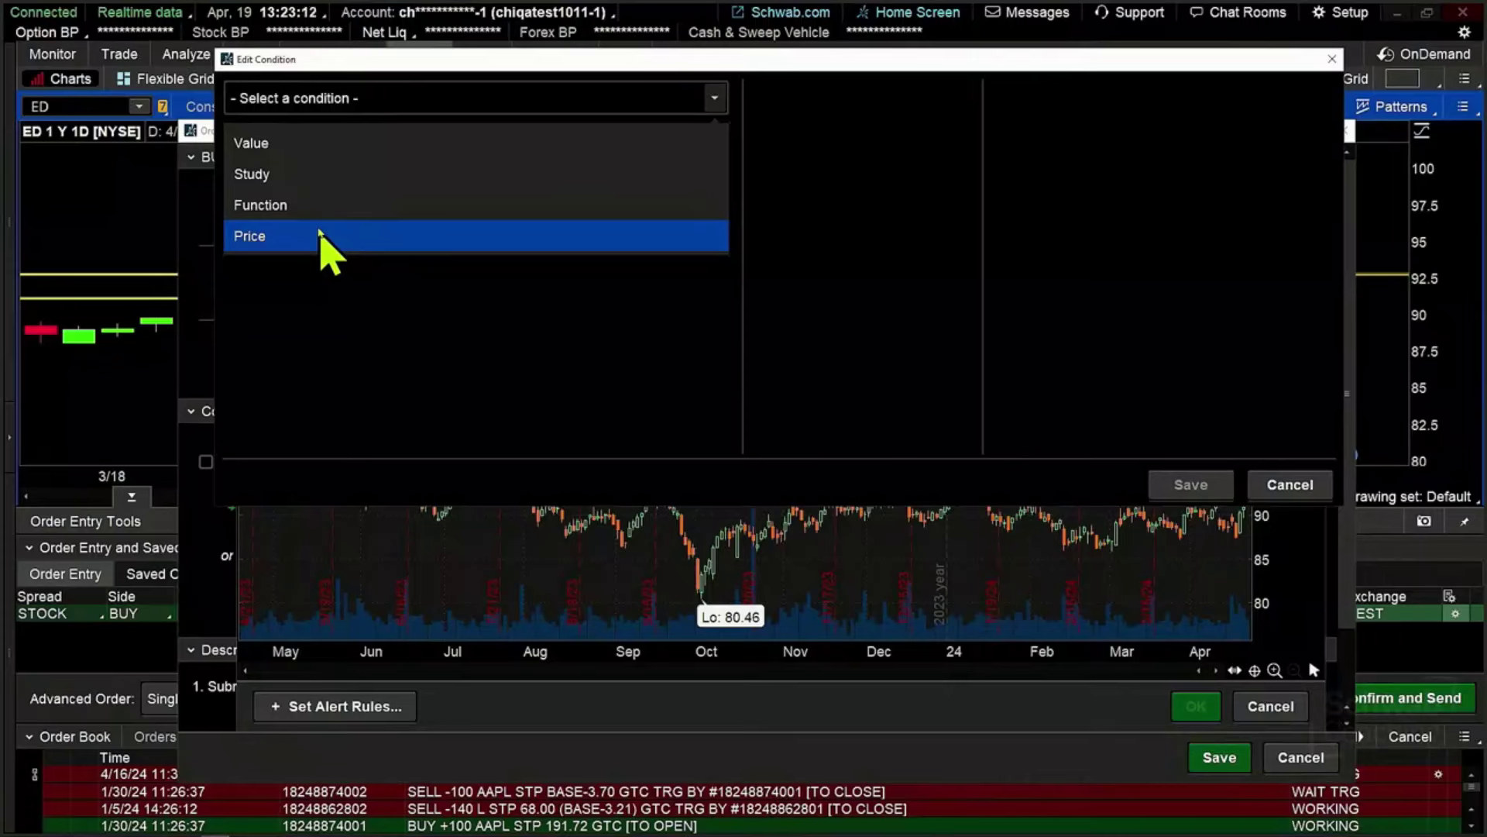
click(279, 242)
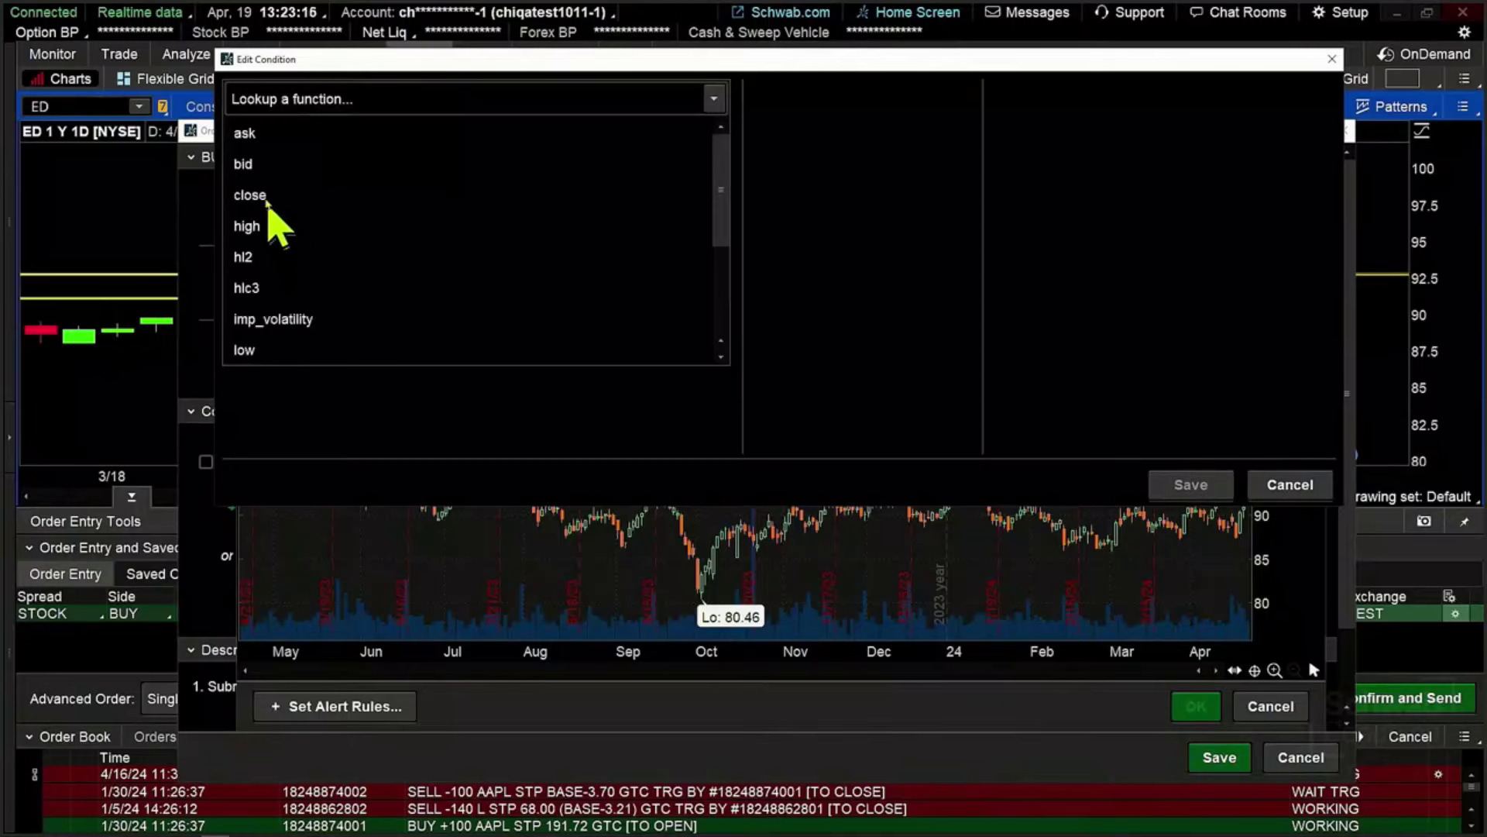
click(247, 133)
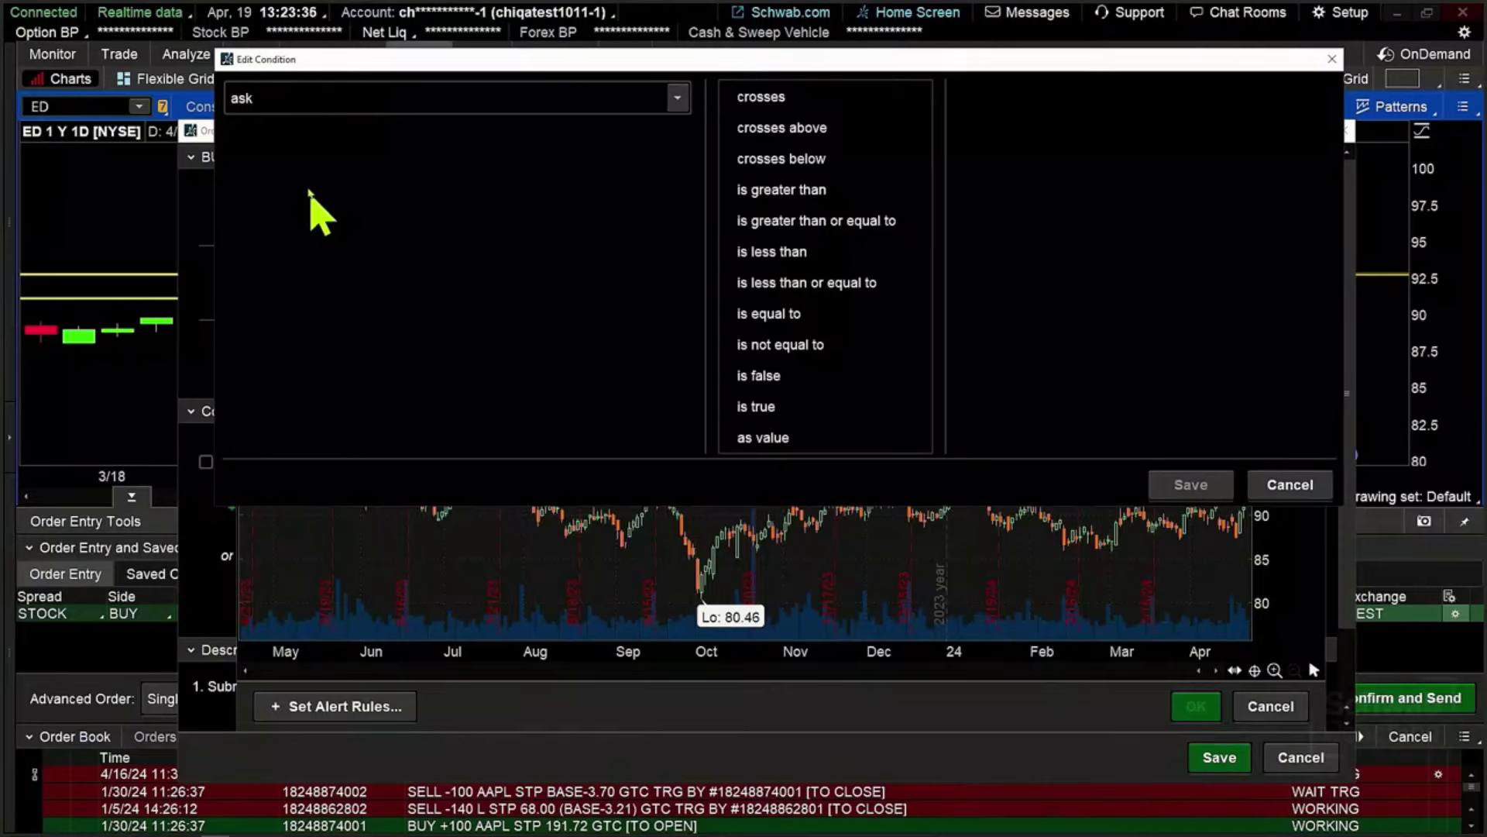
click(801, 129)
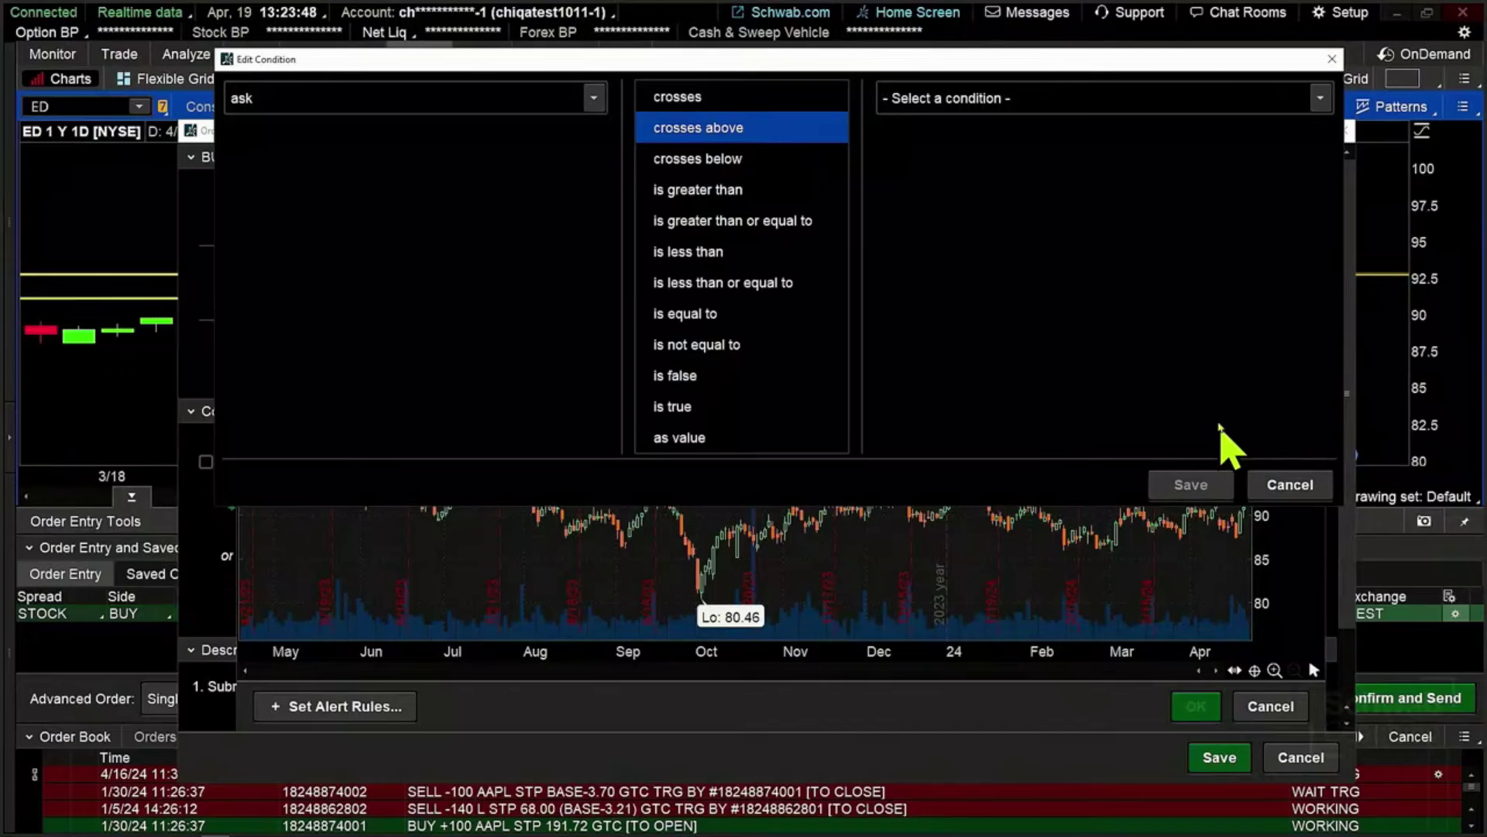
Compare the ask price with a value of 92.73, save the condition, and cancel the study order condition
click(1326, 104)
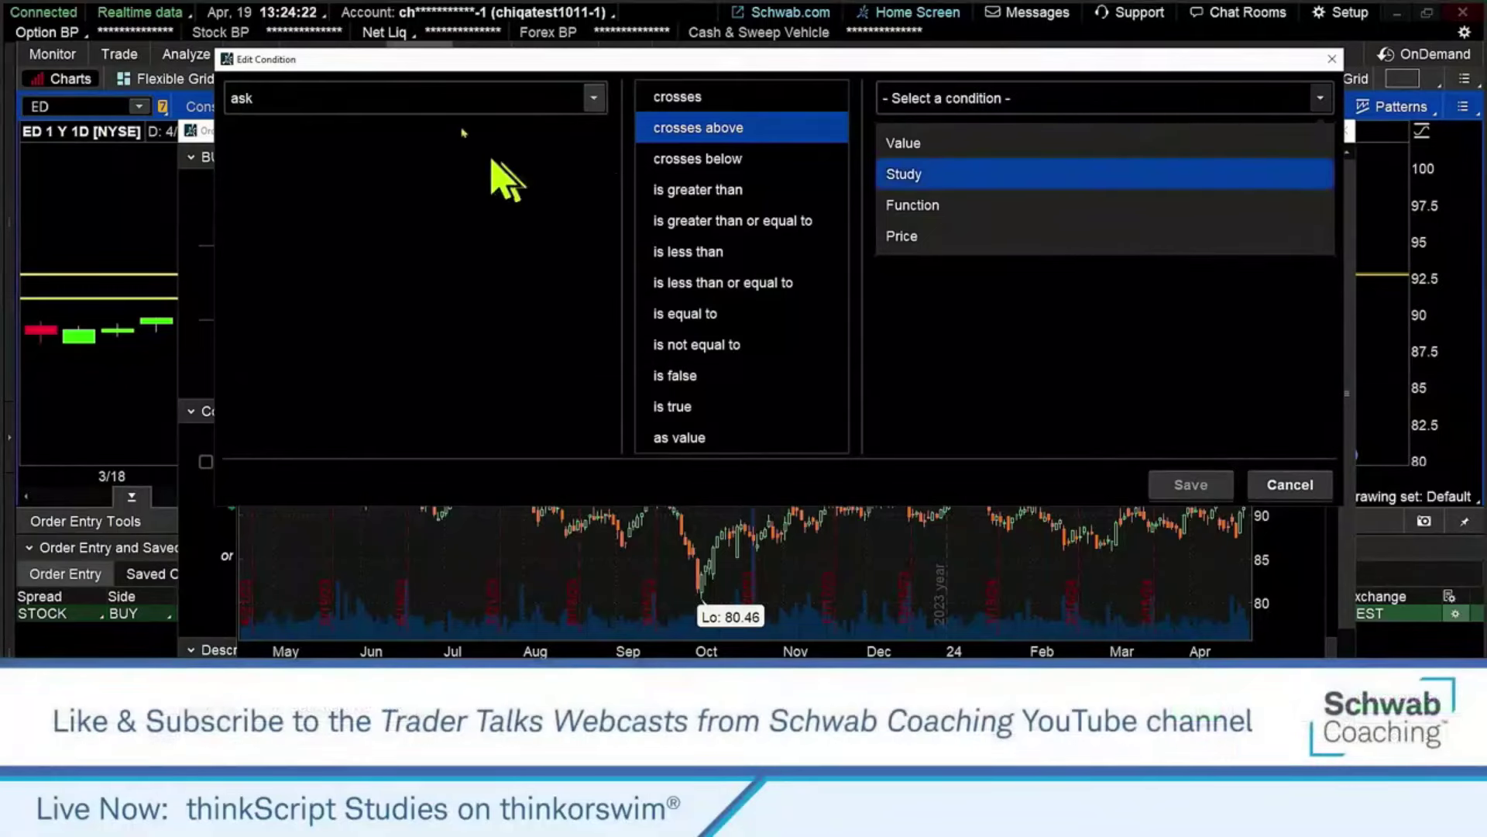
click(917, 150)
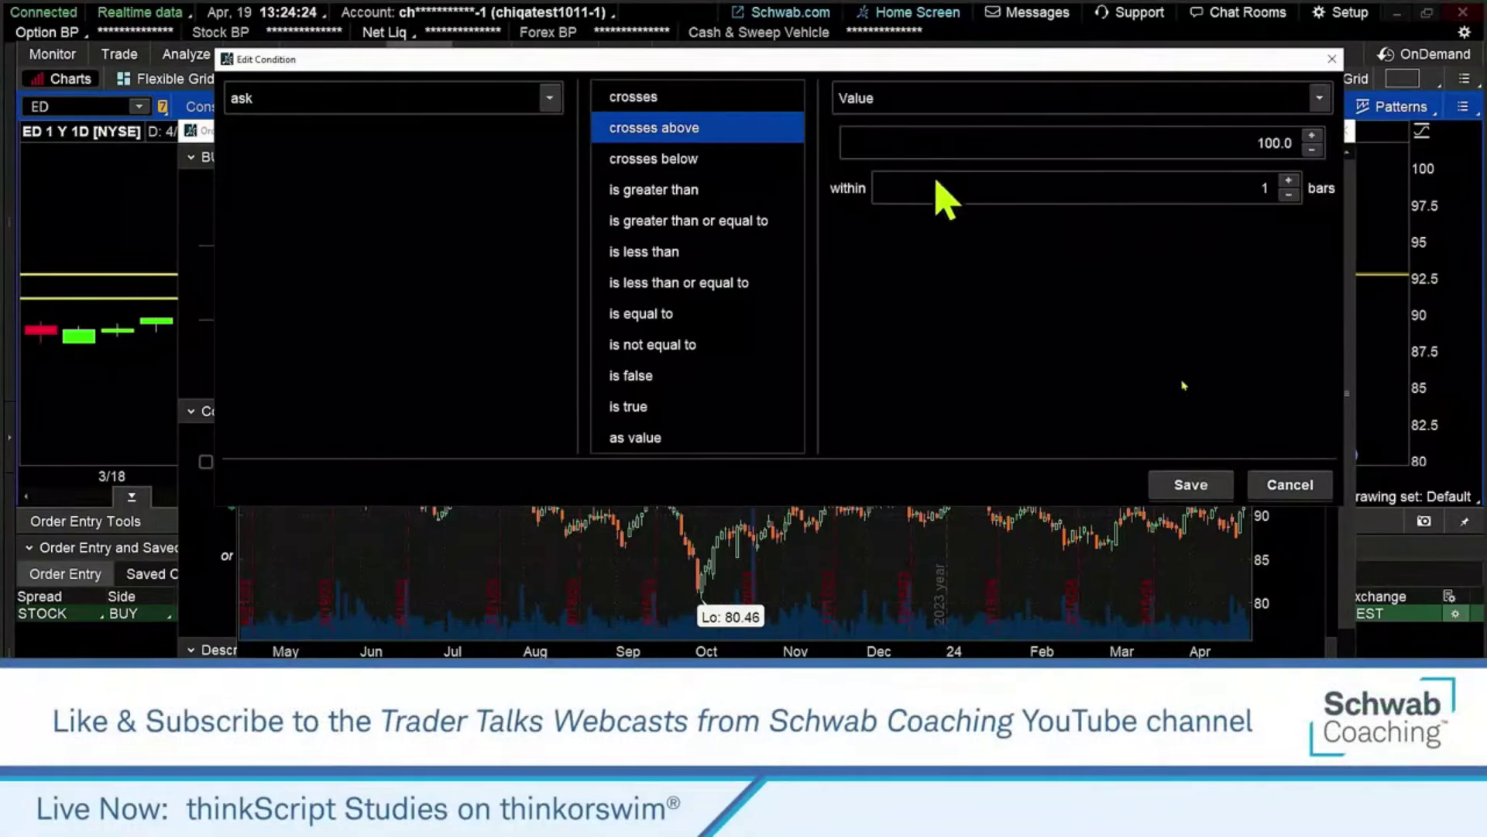
click(1246, 146)
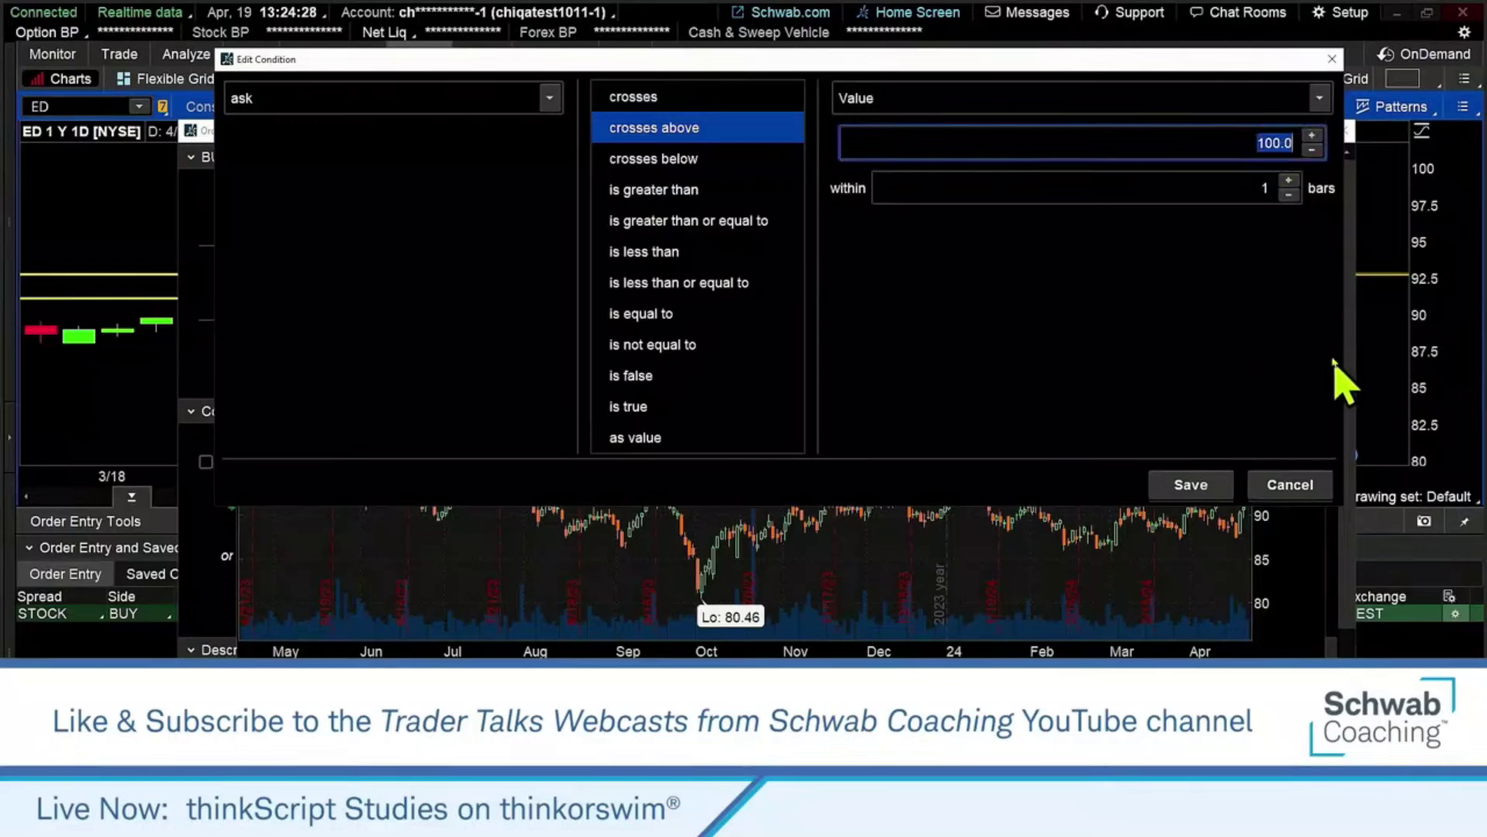
text(93.)
key(BackSpace)
key(BackSpace)
text(2.73)
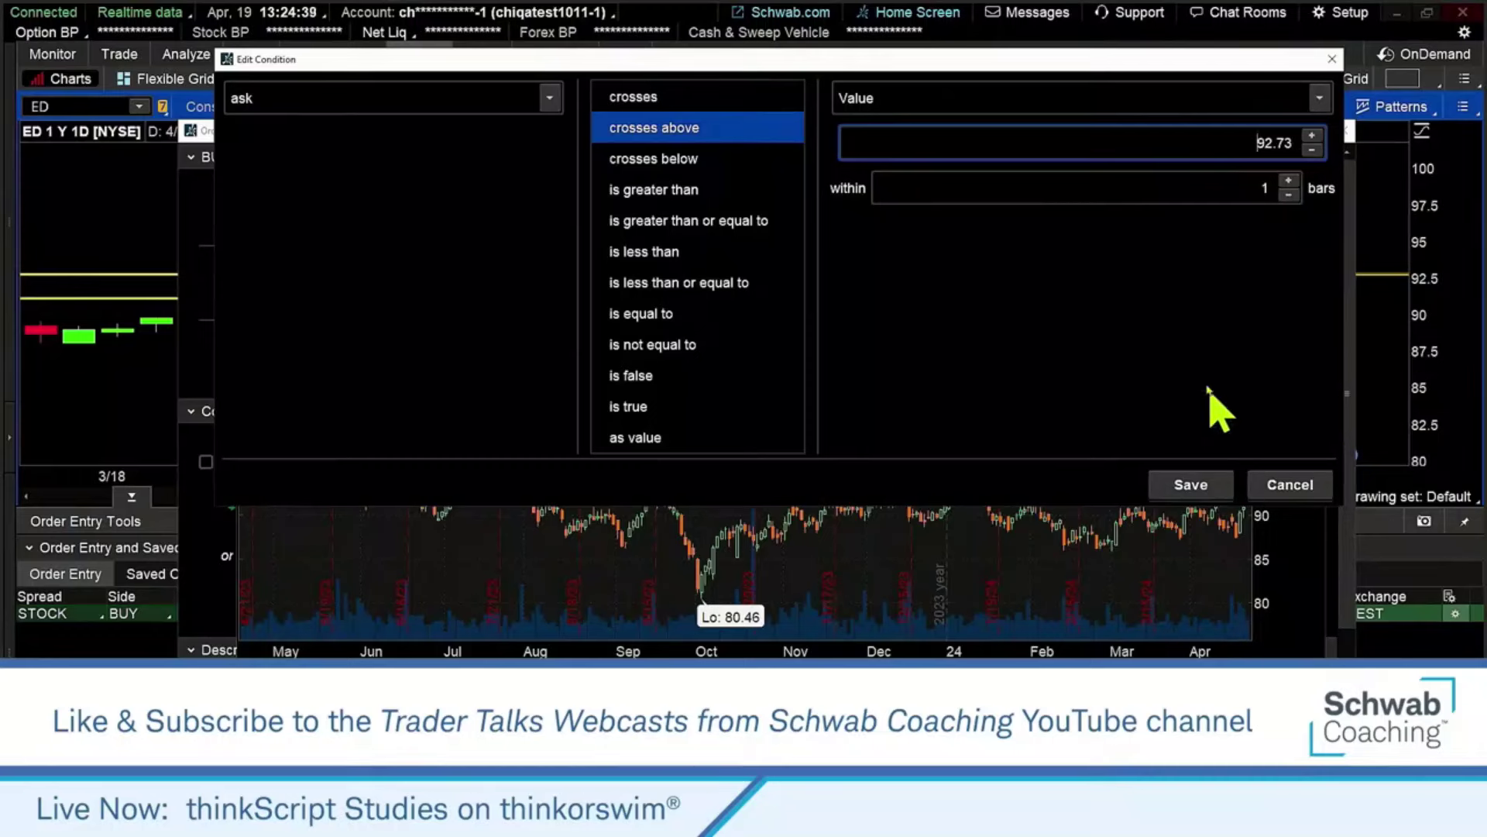
click(1204, 482)
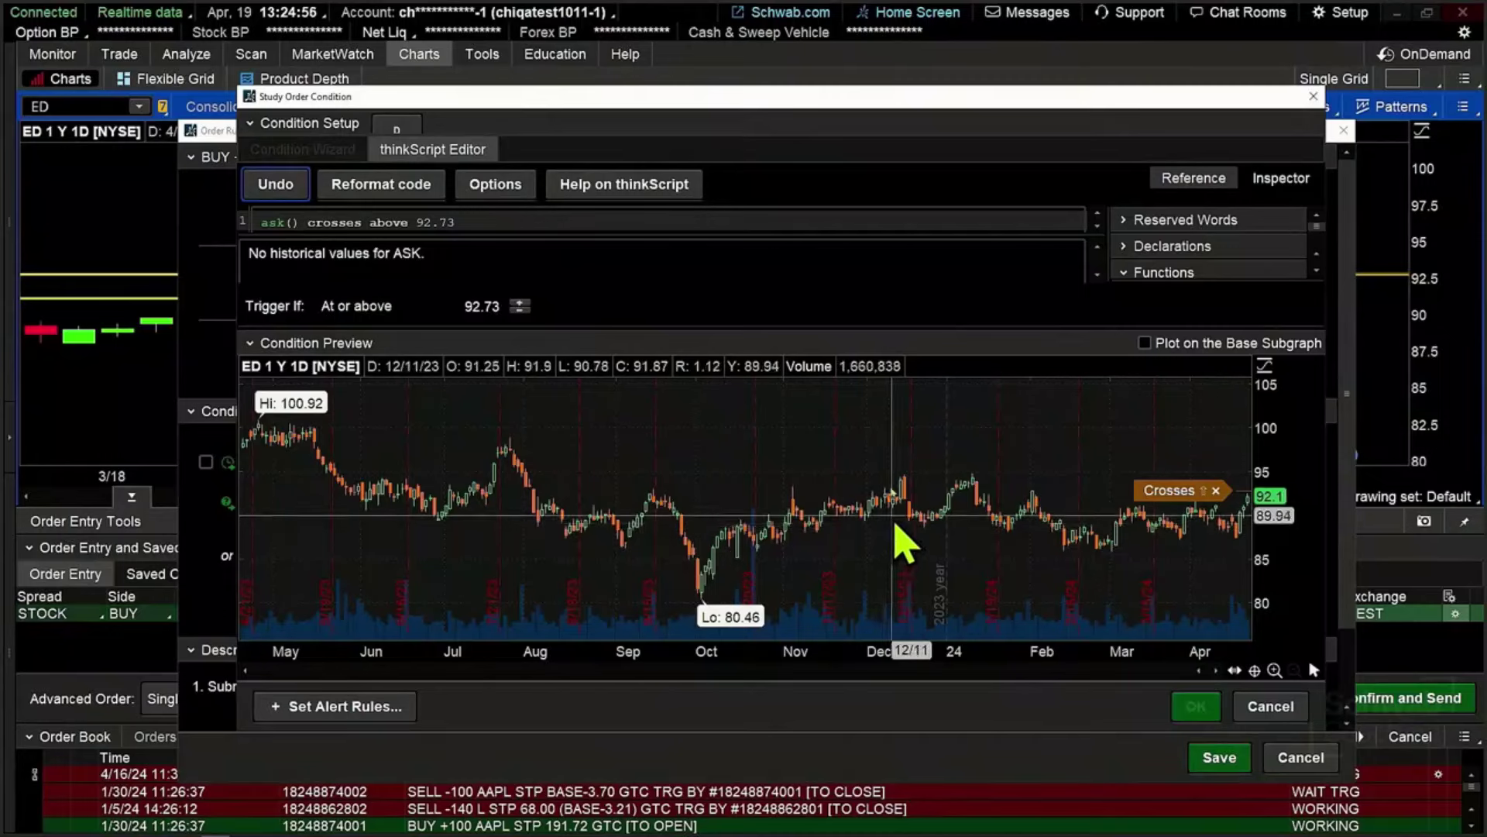
click(463, 257)
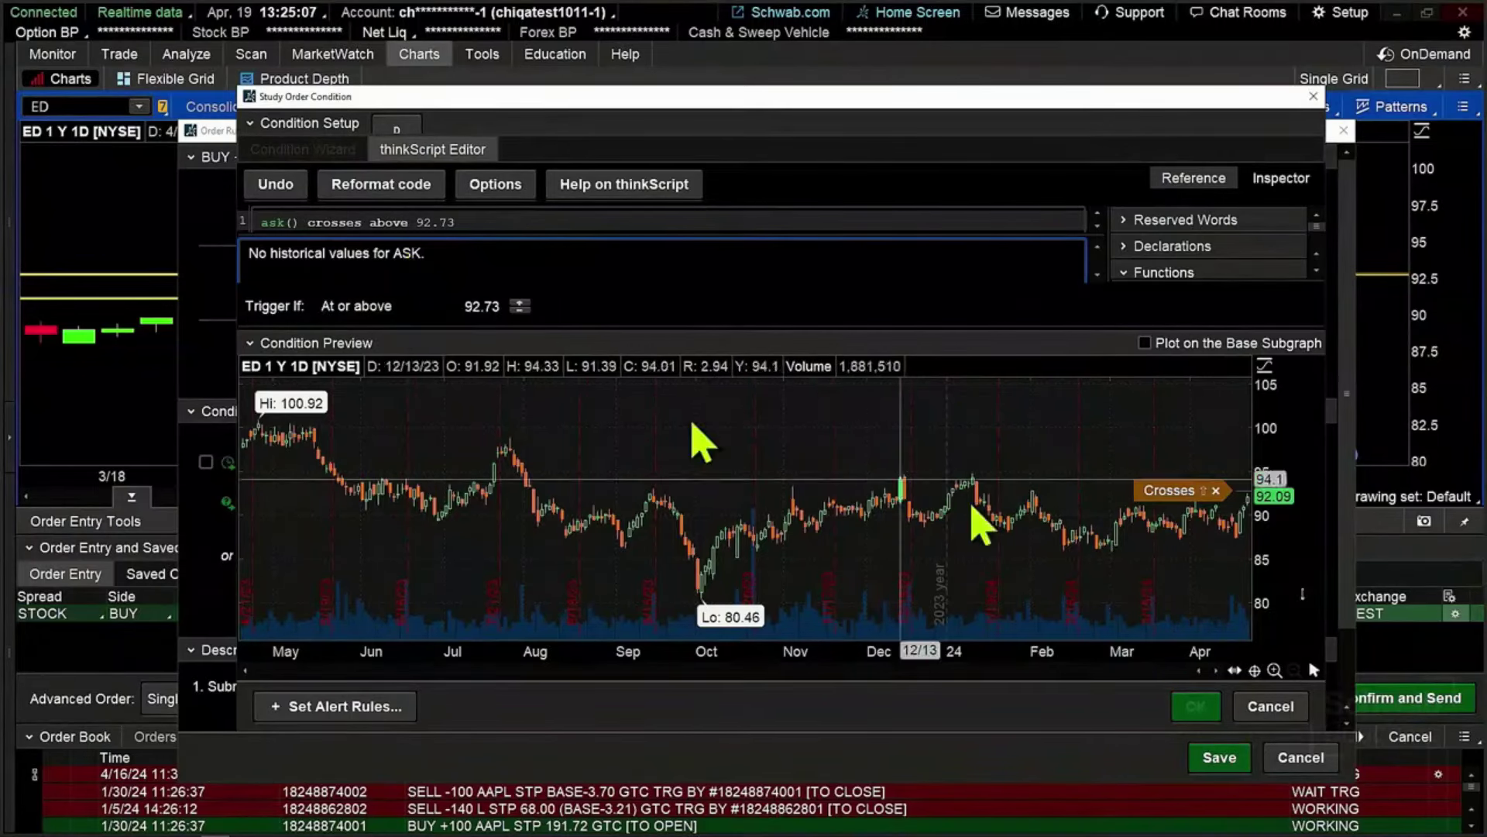
click(1271, 706)
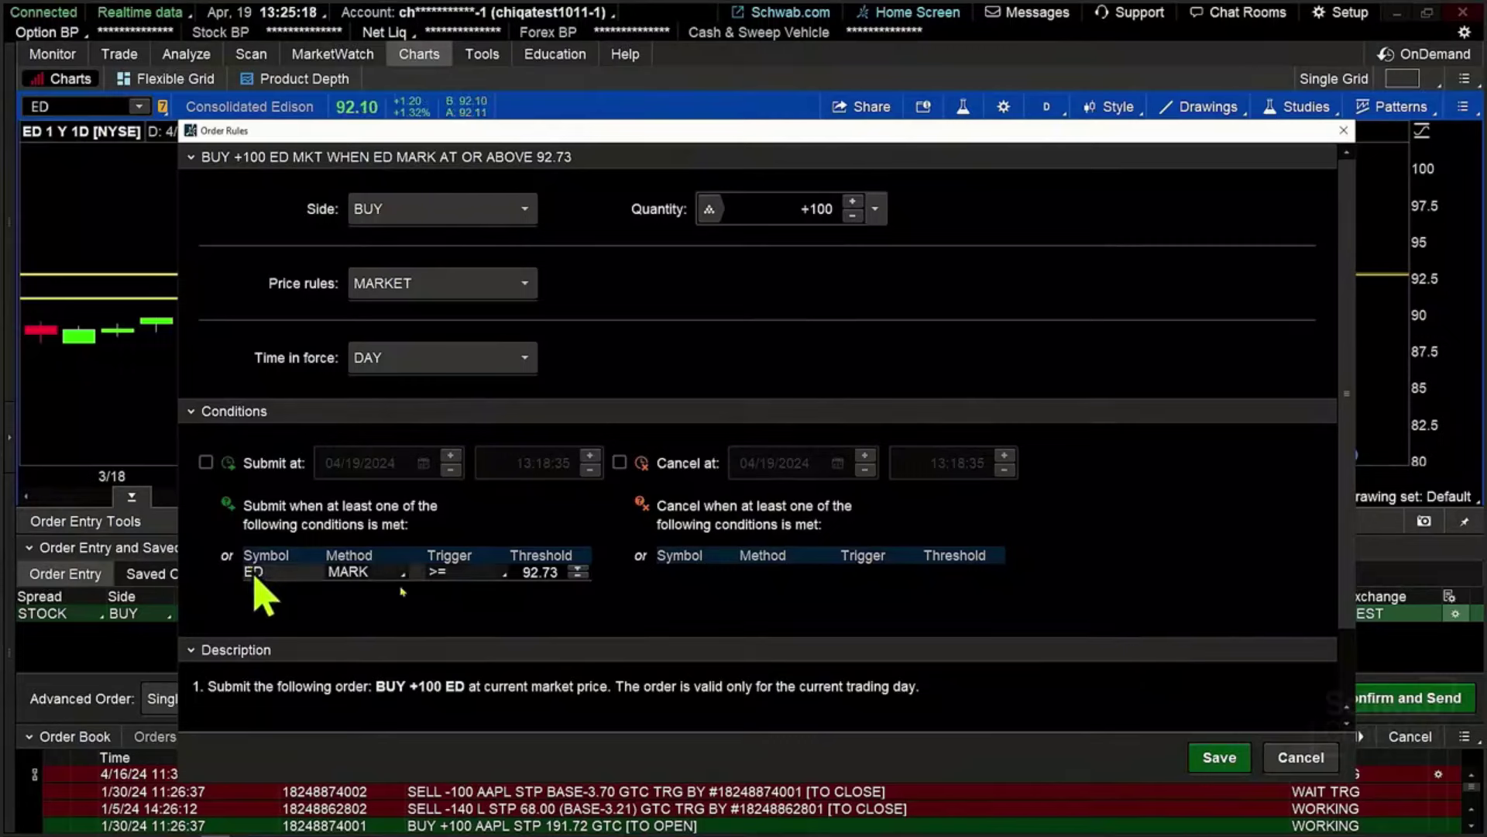
Try setting the ED submit condition's method to ASK and save the order rules
click(379, 576)
click(325, 350)
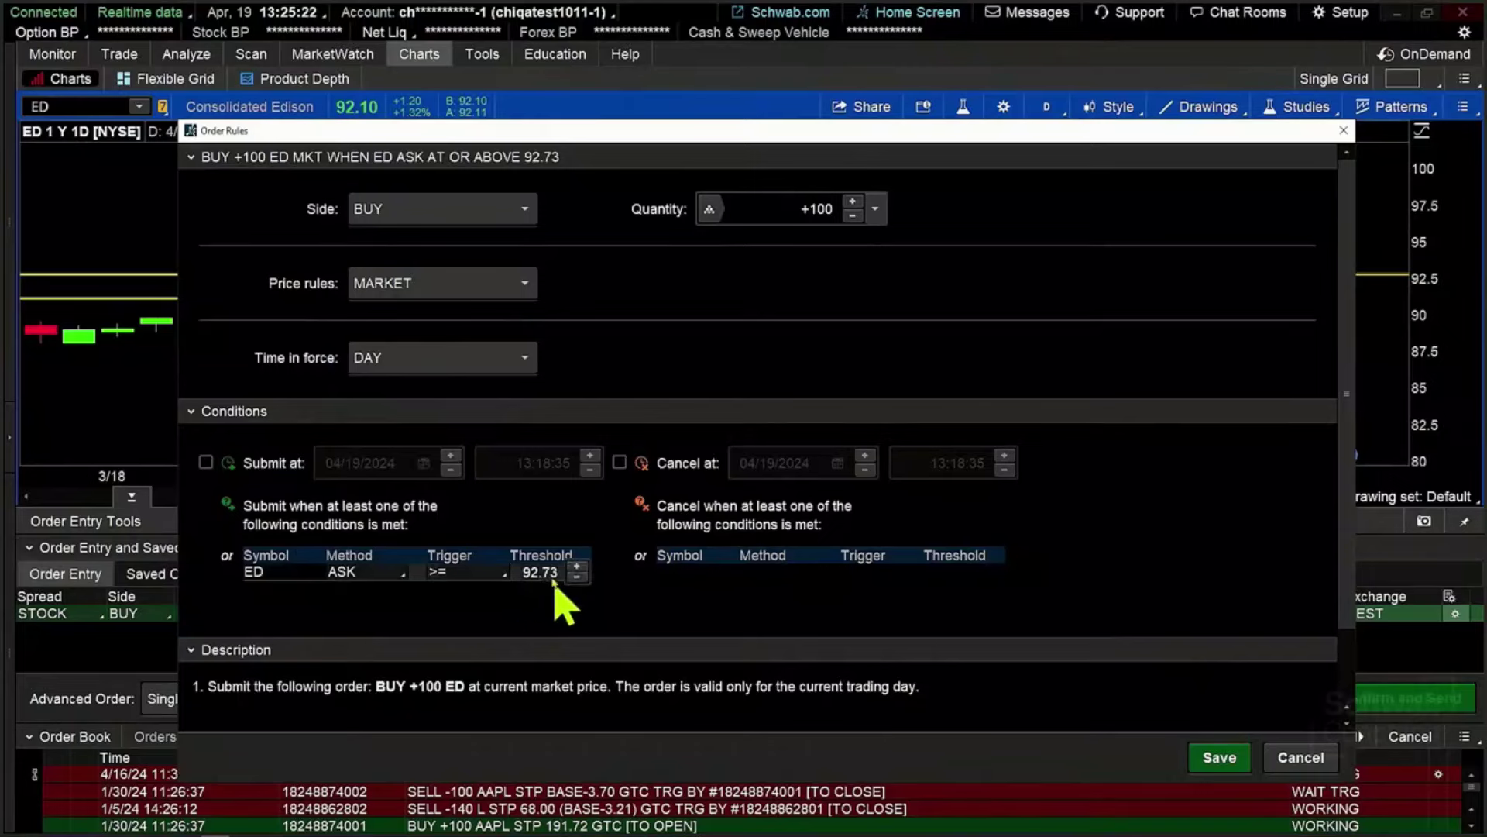
click(1232, 763)
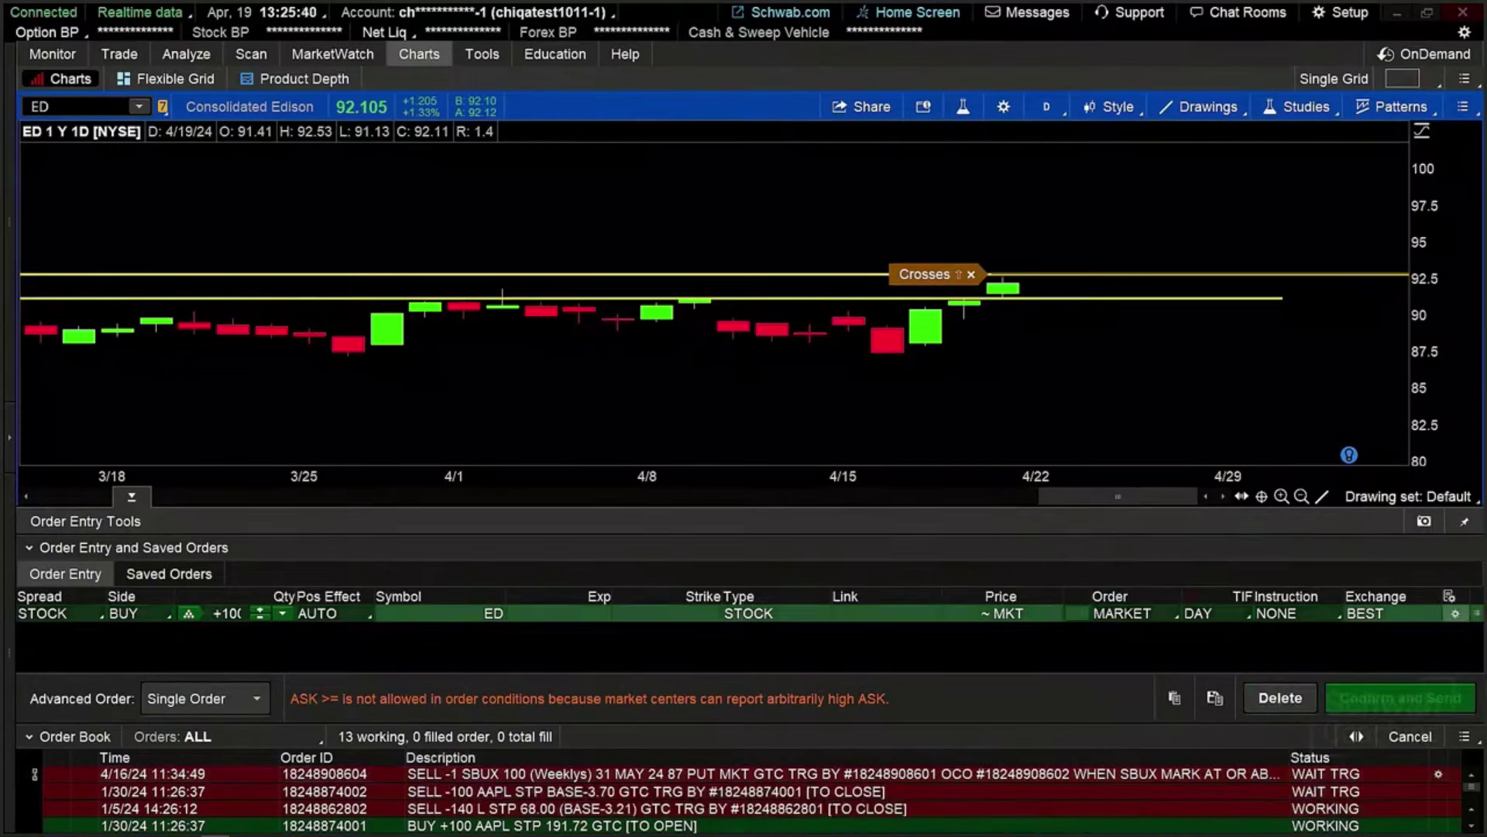
Reopen the ED order's study condition from its order rules and delete the default SimpleMovingAvg condition
click(1455, 613)
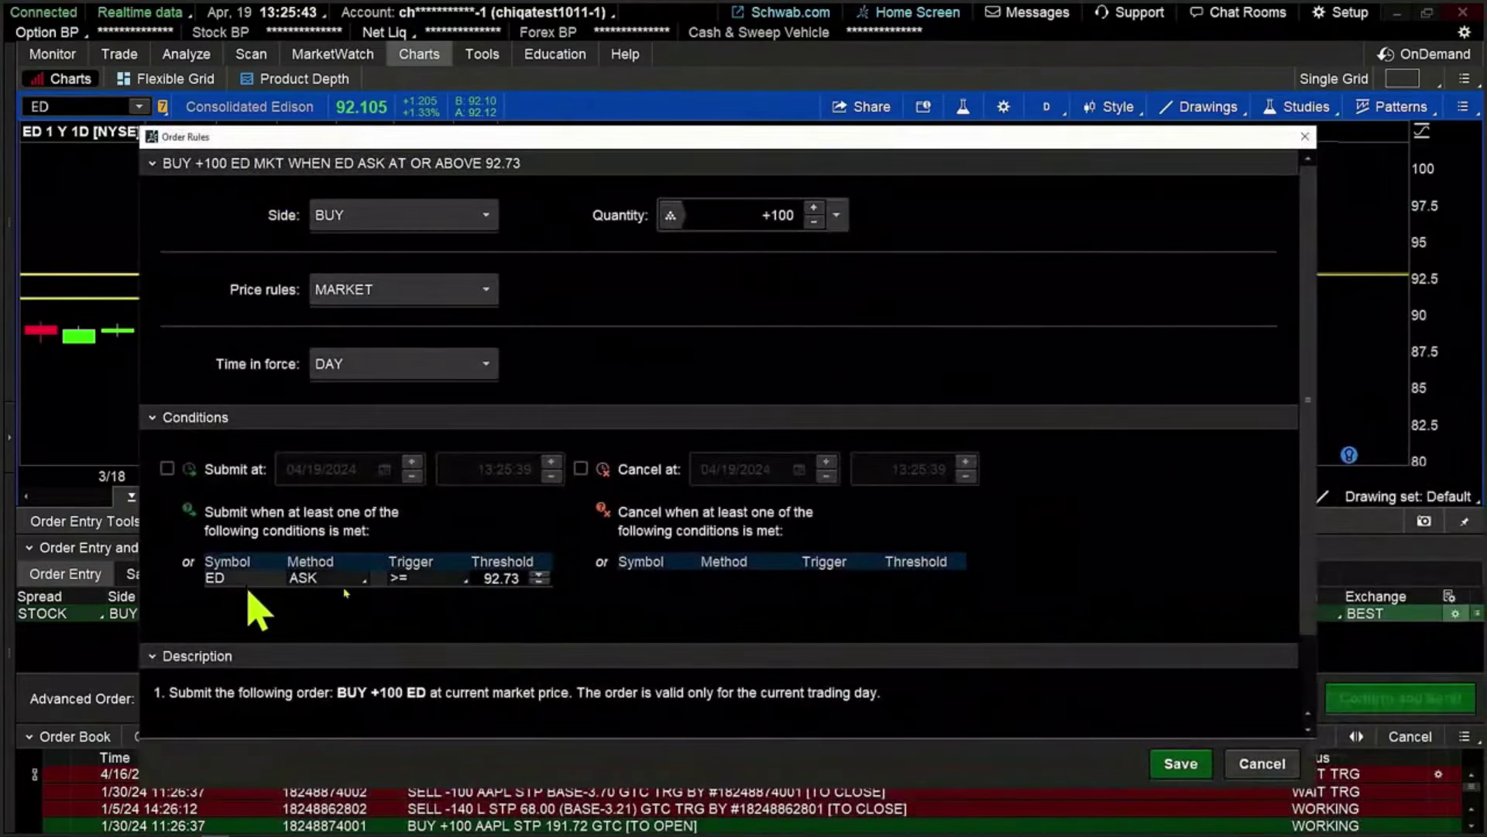
click(340, 584)
mouse_move(344, 559)
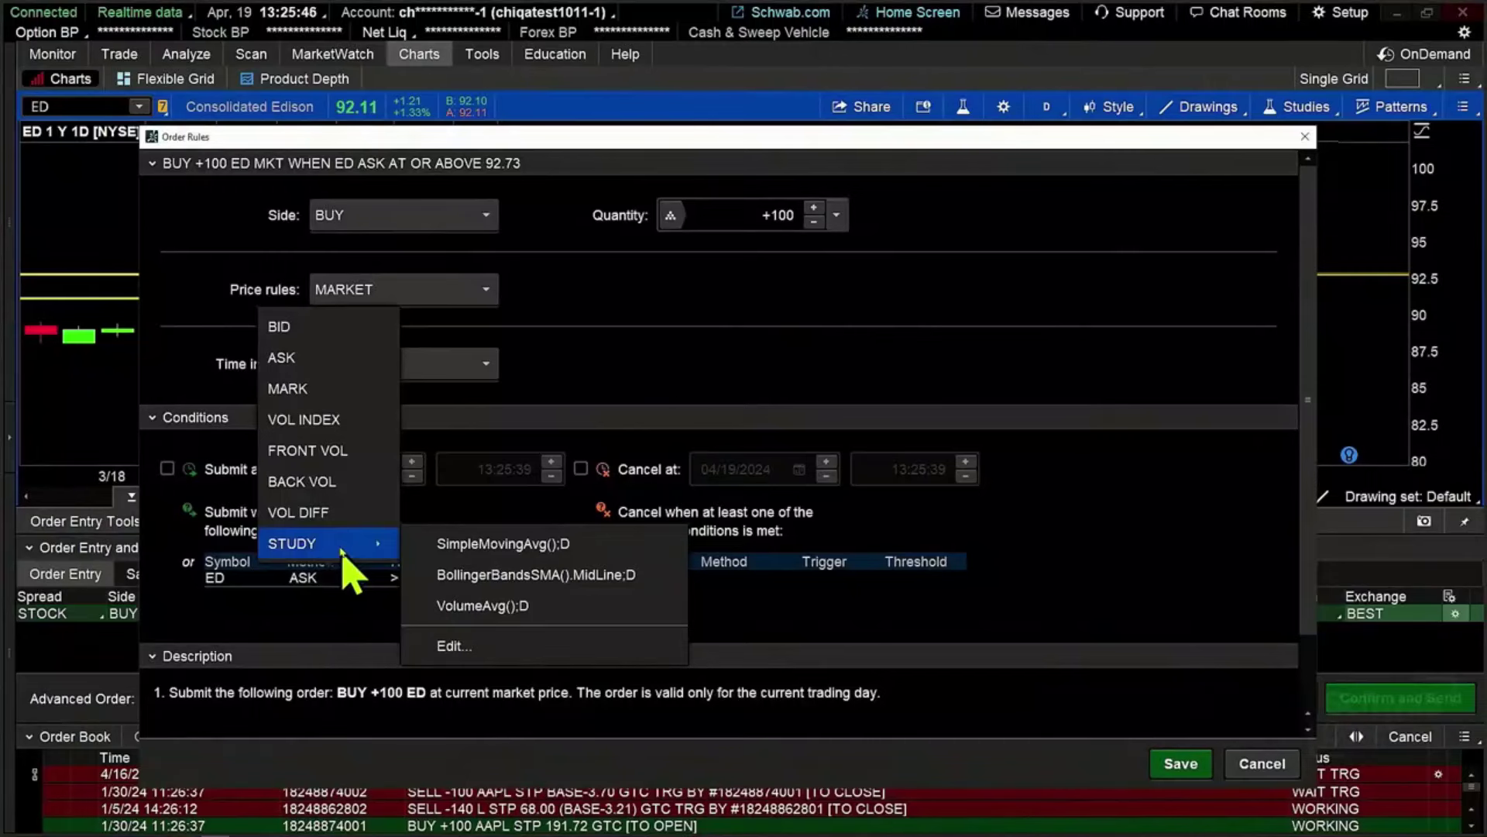
click(458, 651)
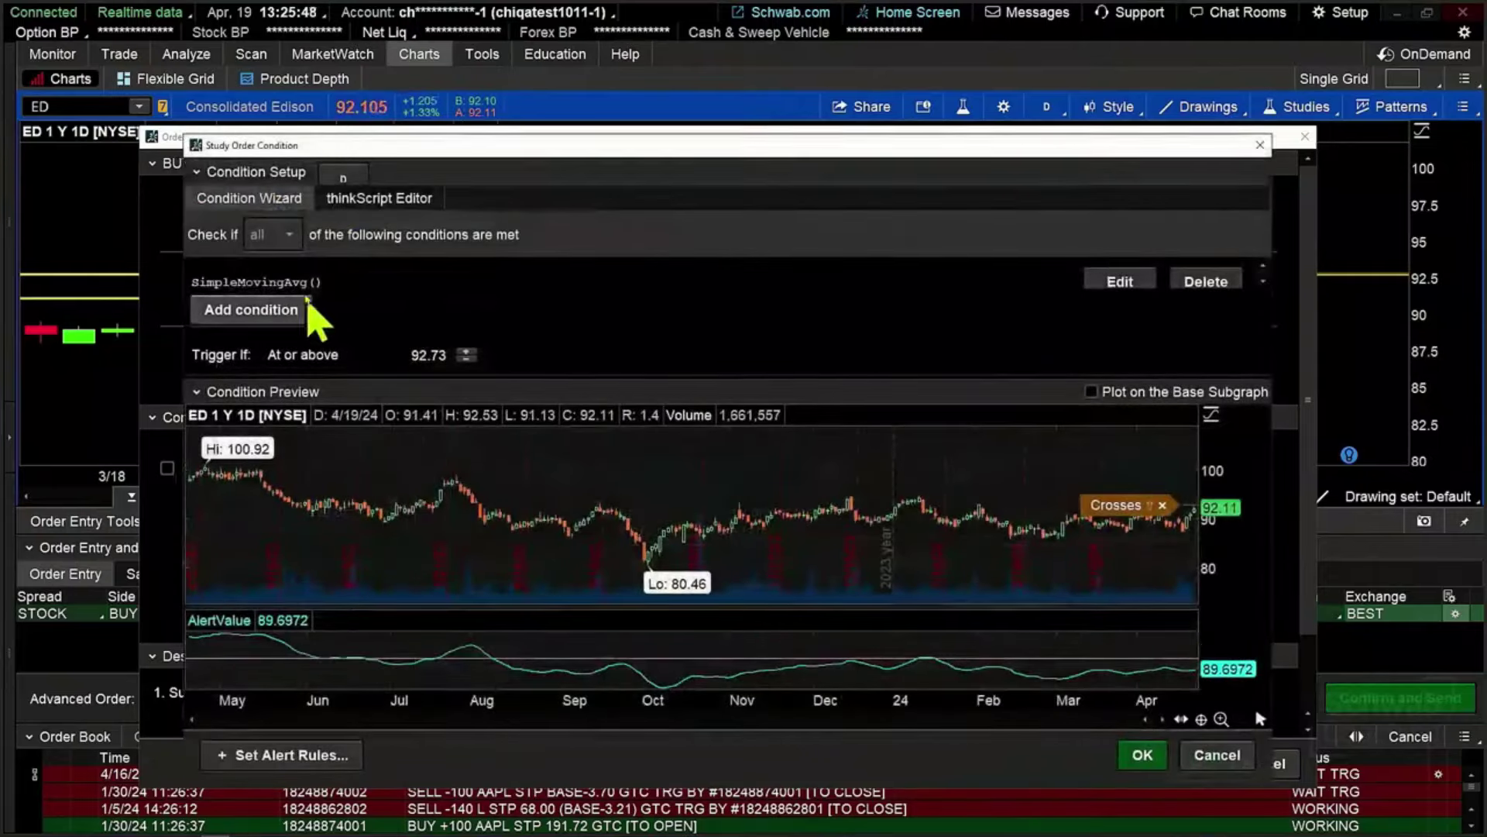
click(1120, 283)
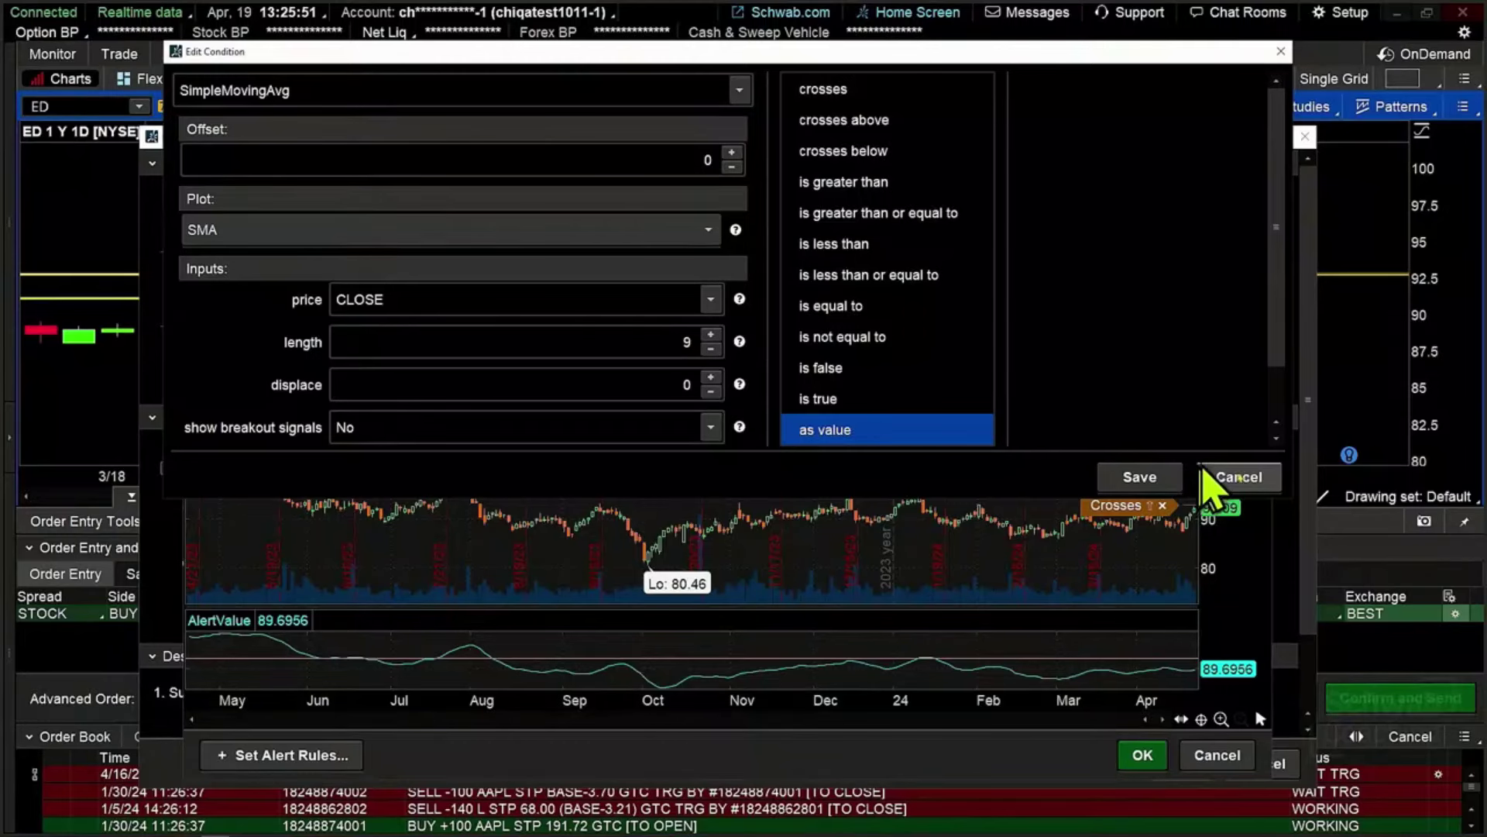
click(1240, 478)
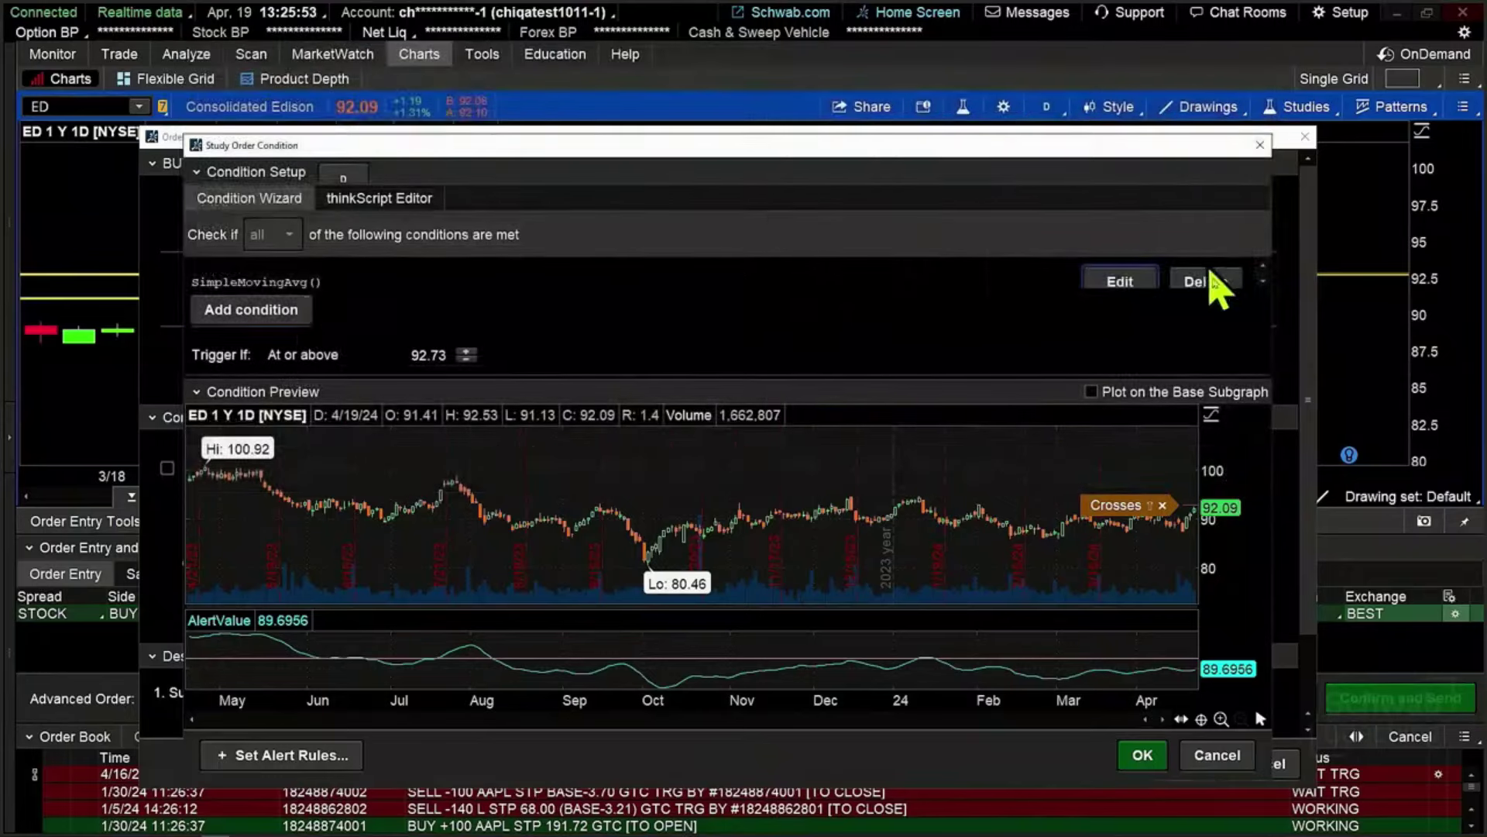
click(1207, 278)
Add a study order condition based on the close price with the crosses above operator
click(291, 310)
click(664, 91)
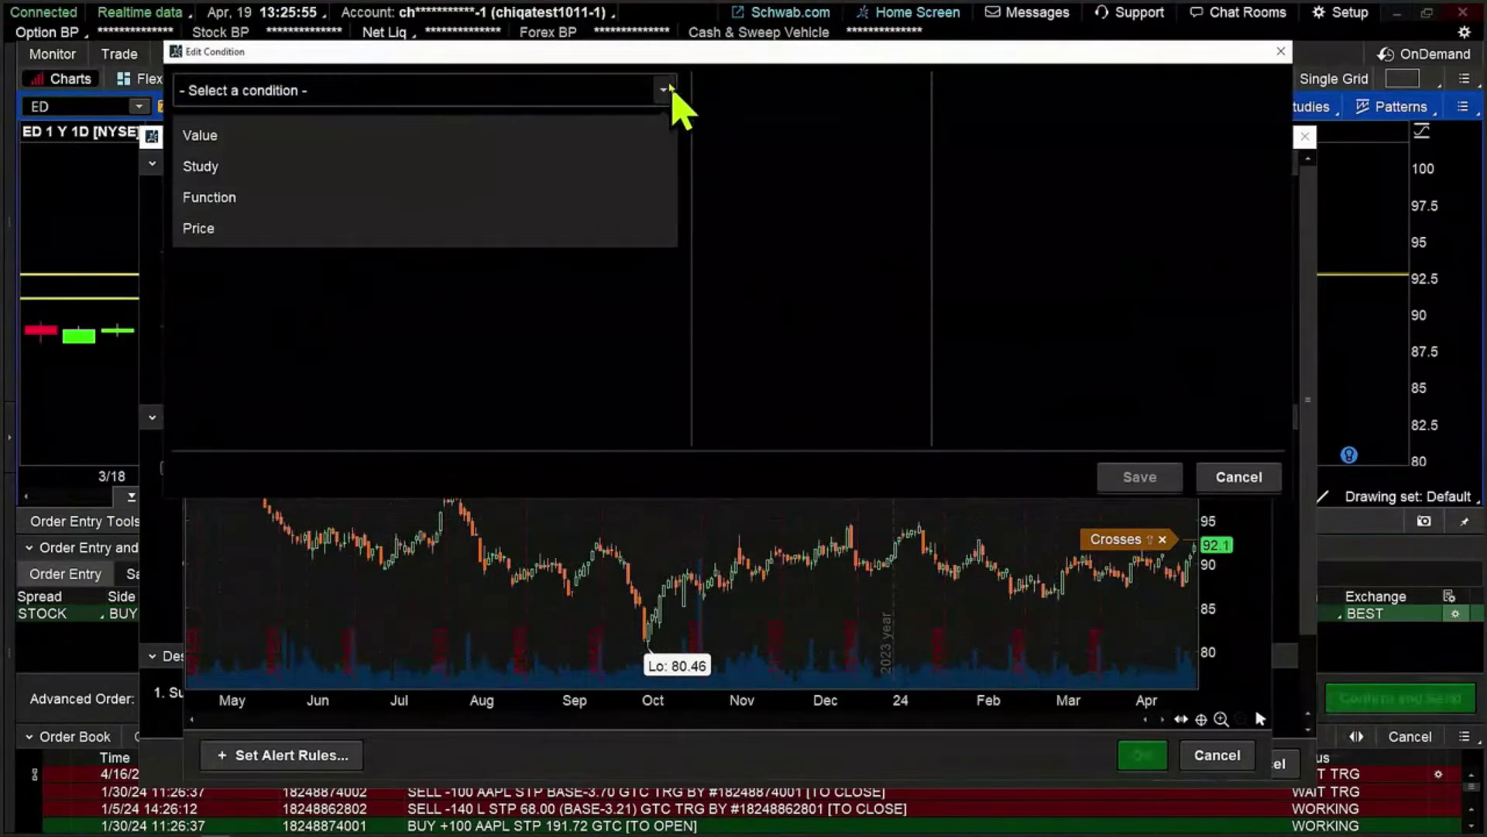
click(217, 230)
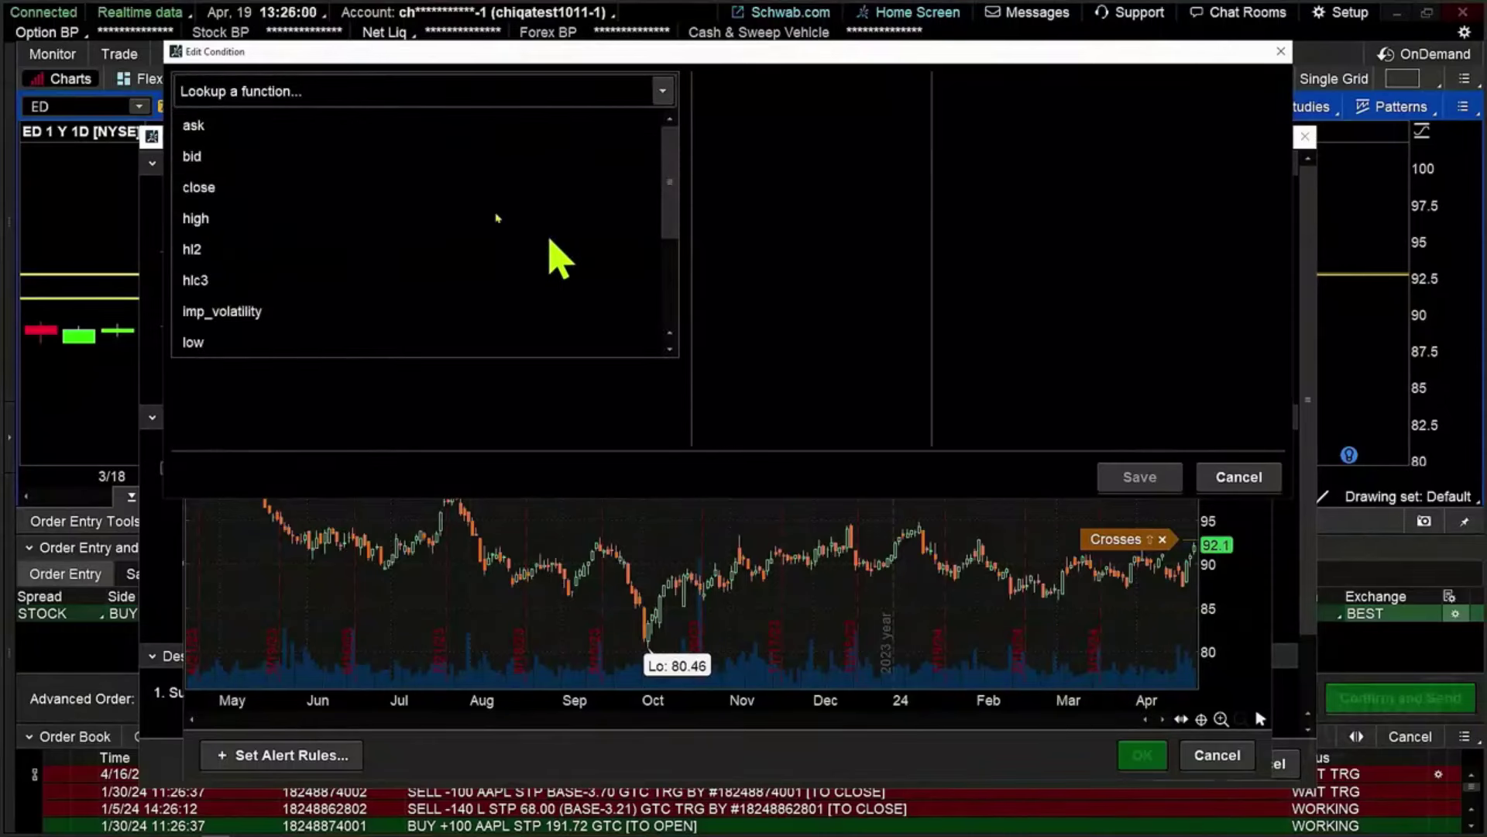
scroll(522, 230, down, 1)
scroll(521, 231, down, 1)
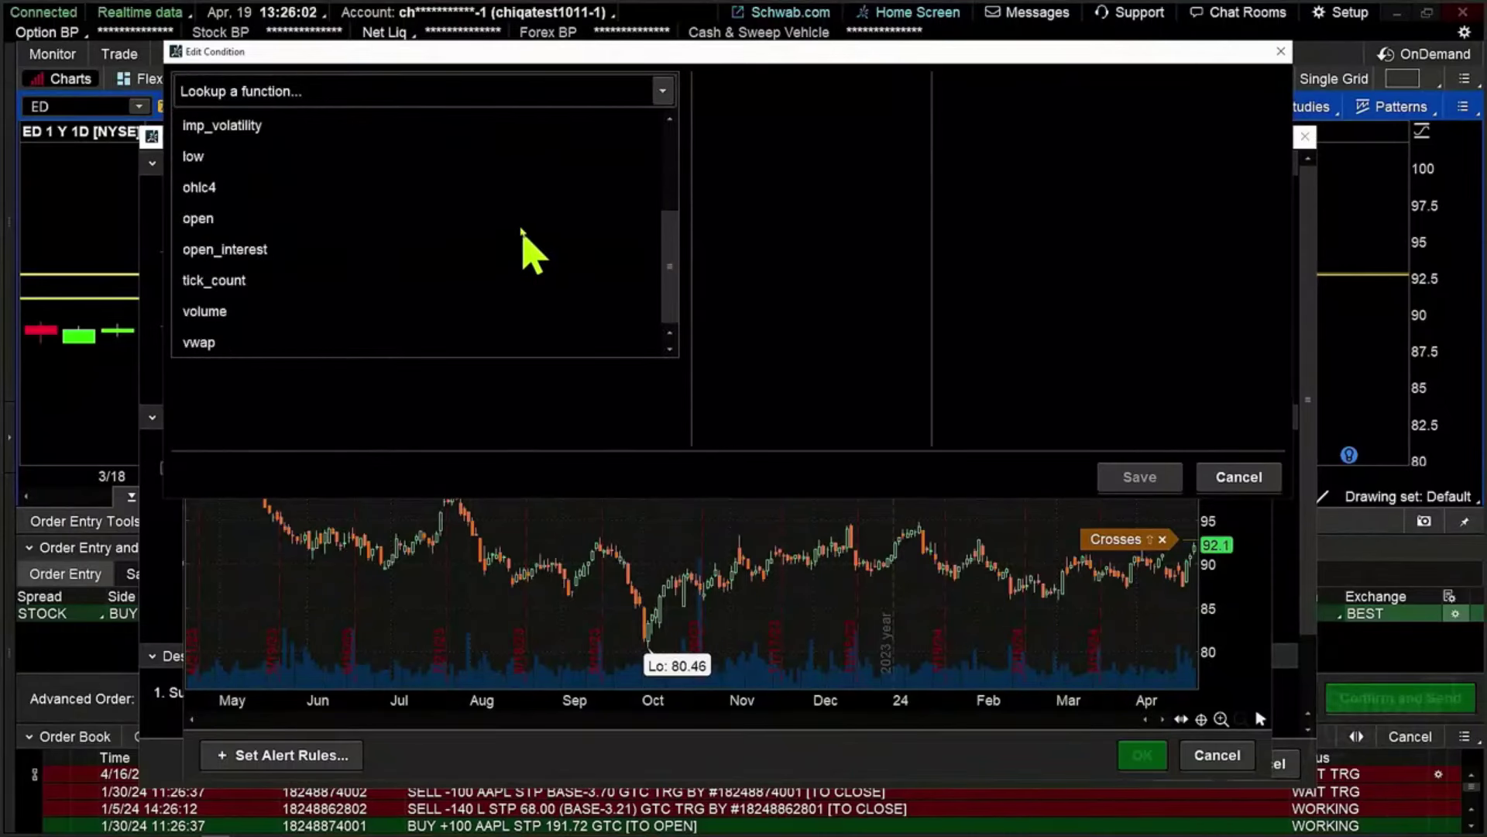
scroll(522, 230, up, 2)
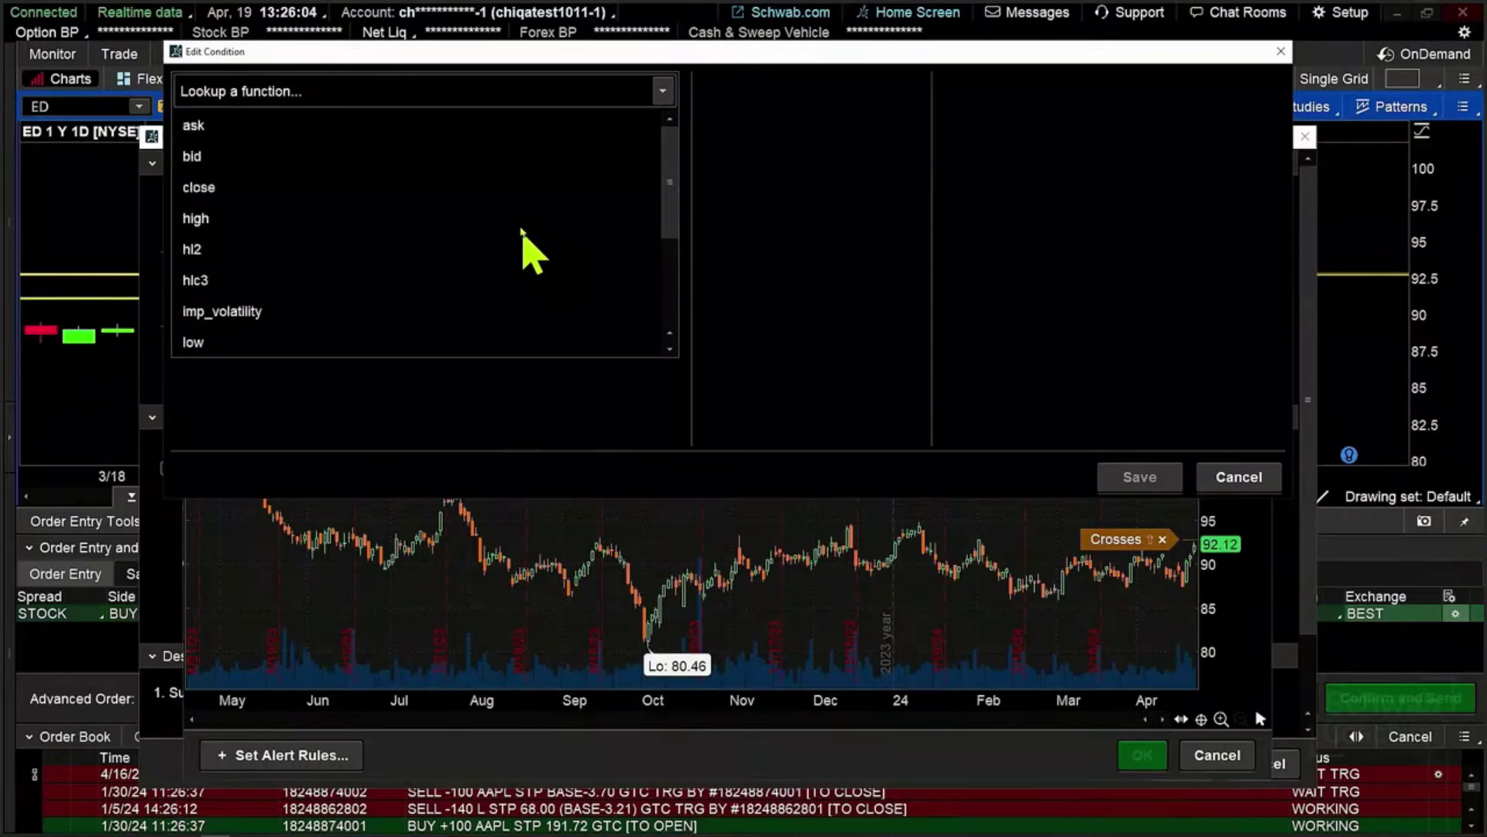
scroll(521, 230, down, 2)
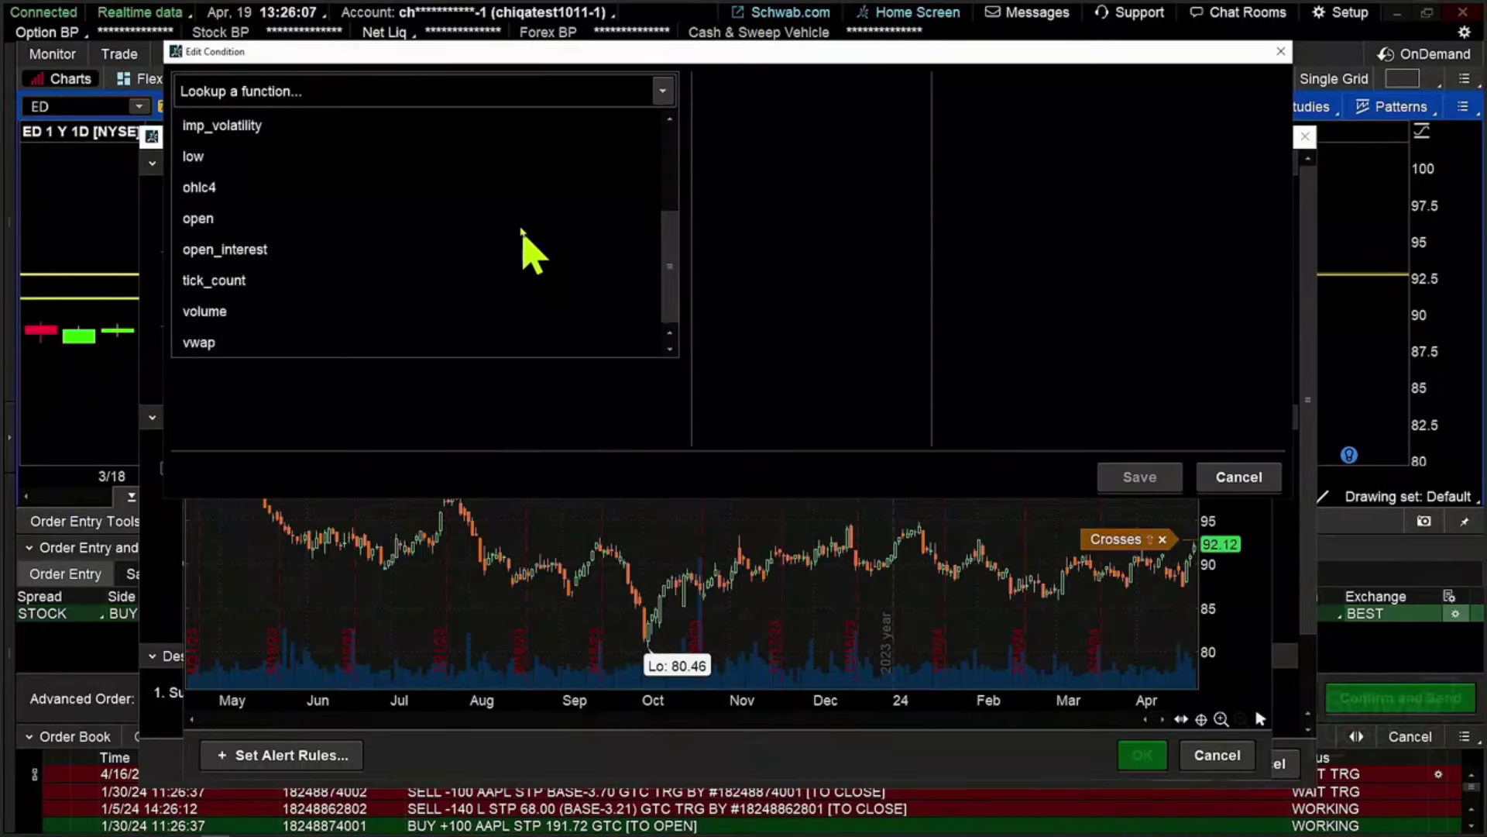
scroll(511, 232, up, 2)
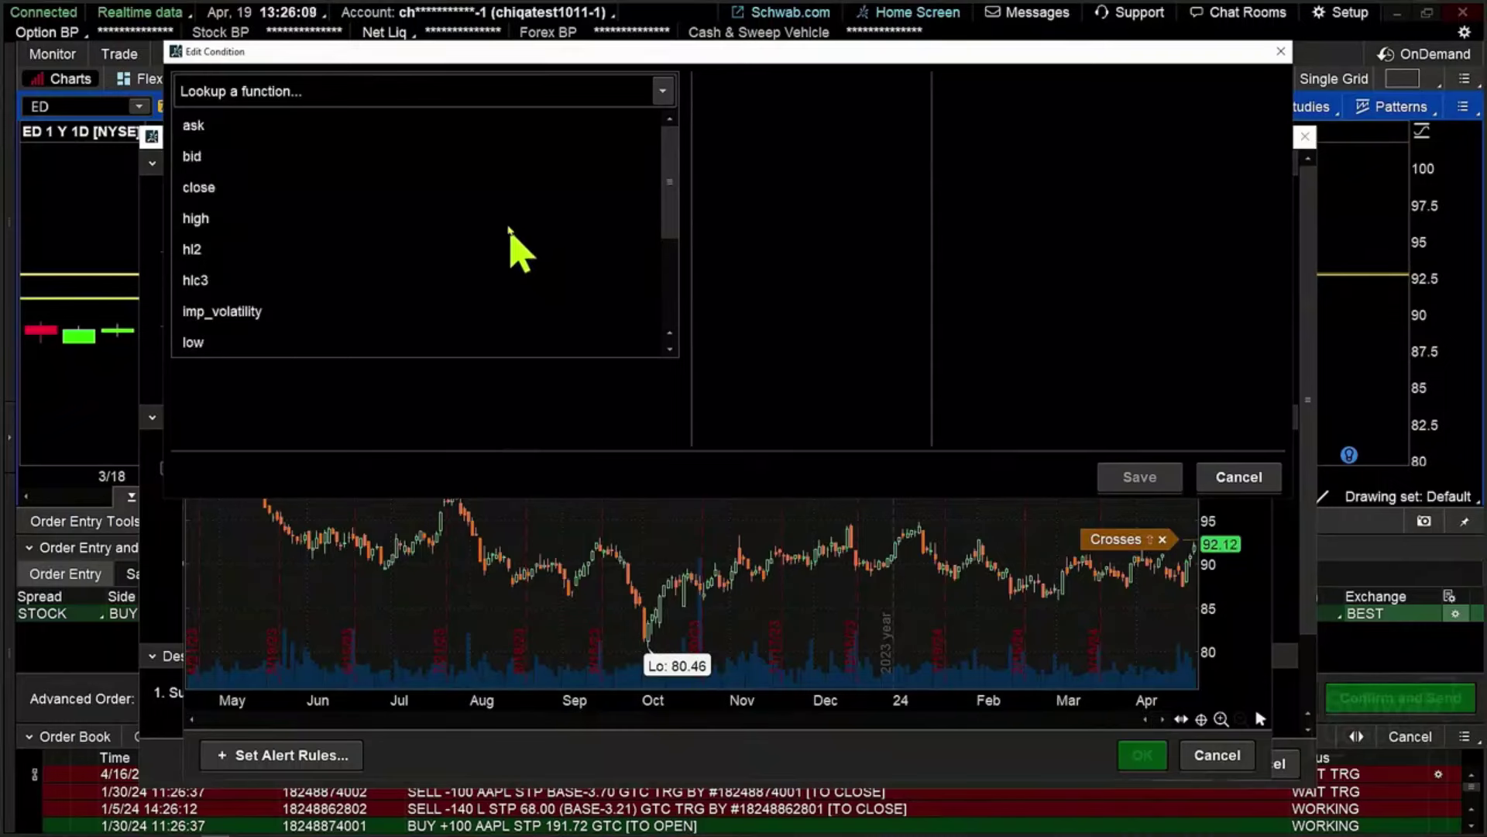
click(220, 188)
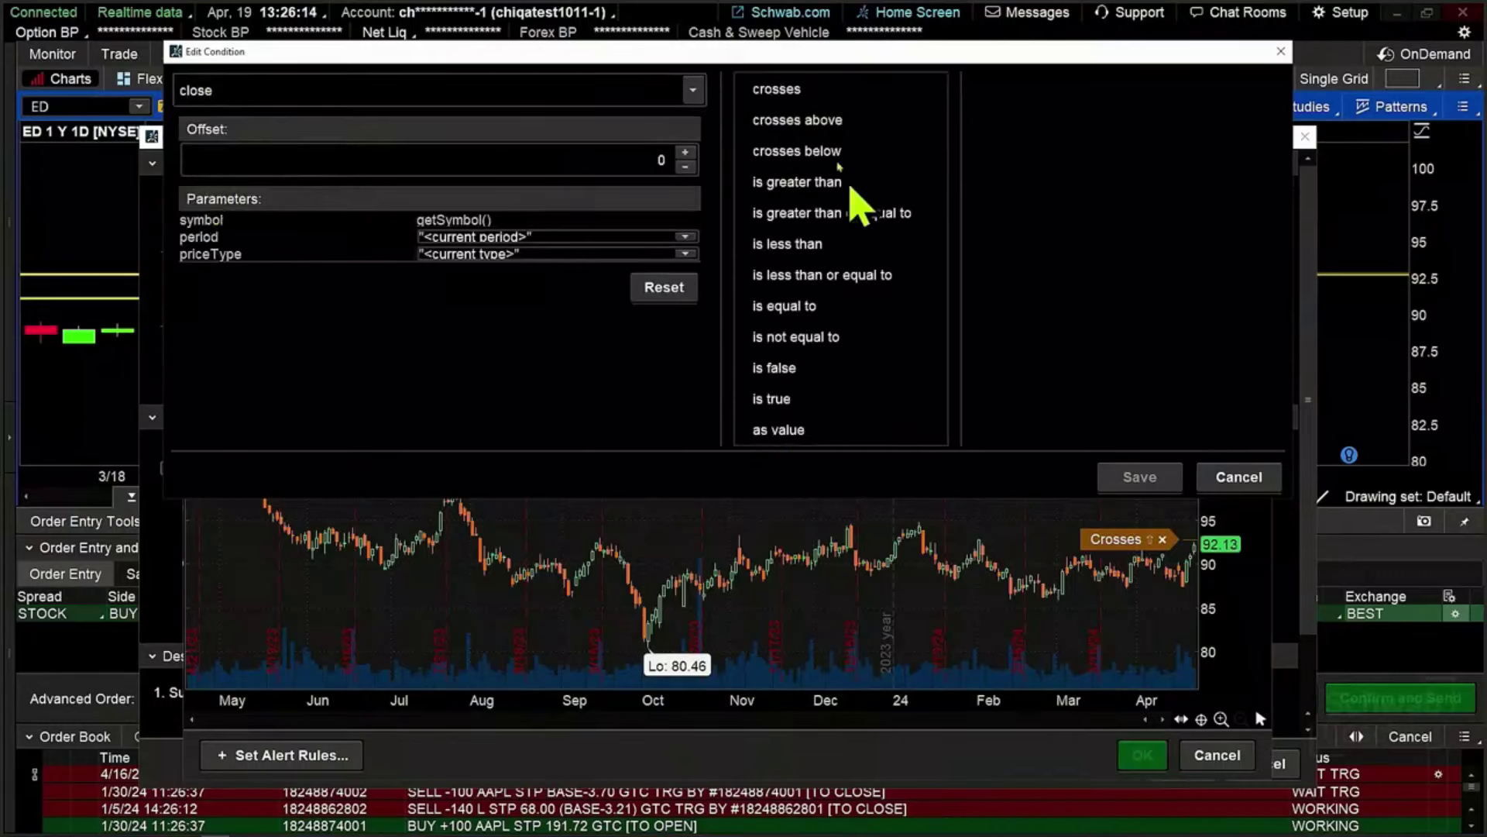
click(820, 123)
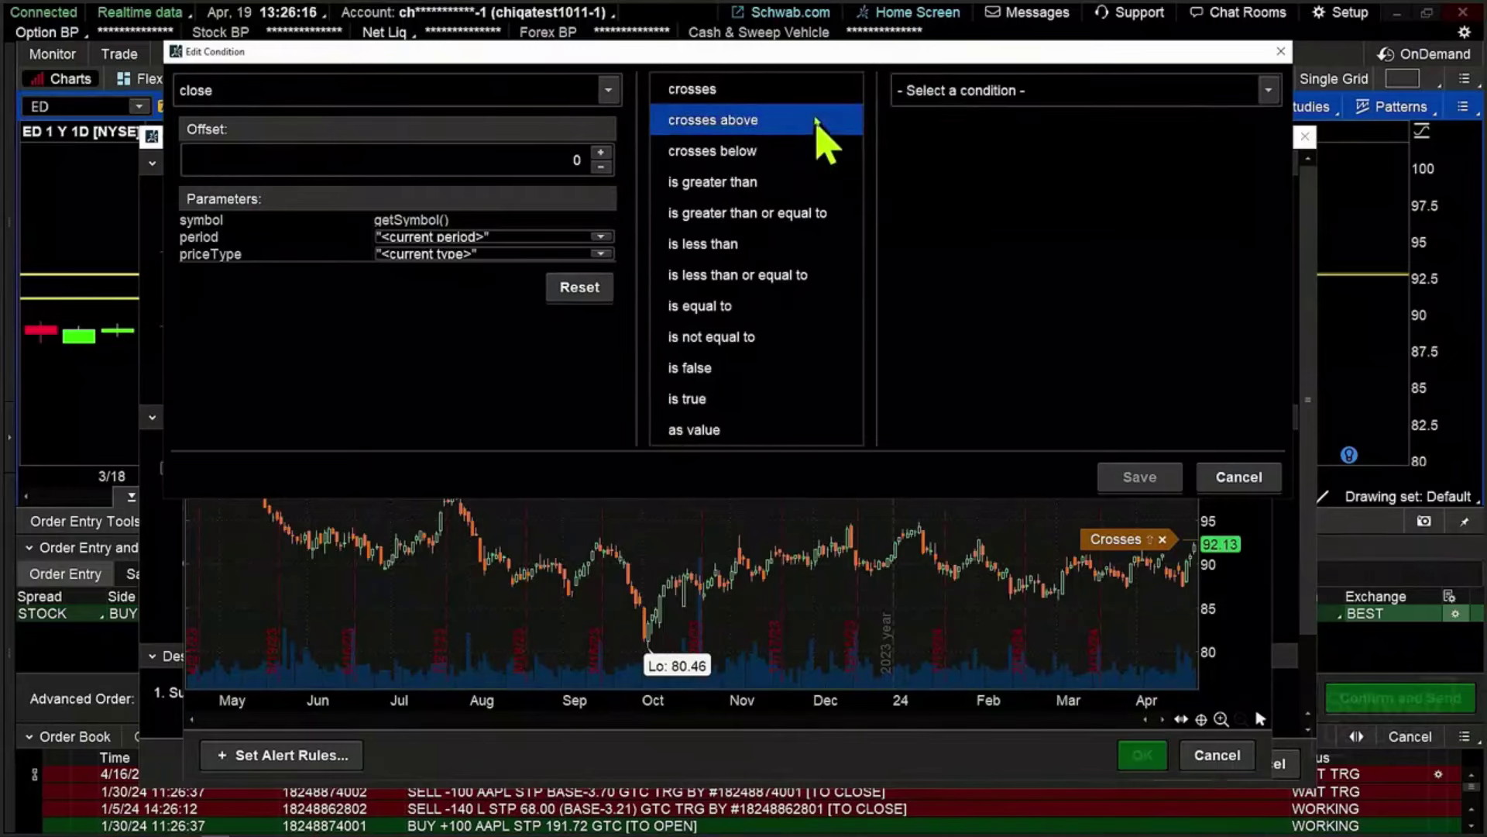
Compare the close price with a fixed value of 92.73, save the condition, and accept the study order condition
click(1270, 90)
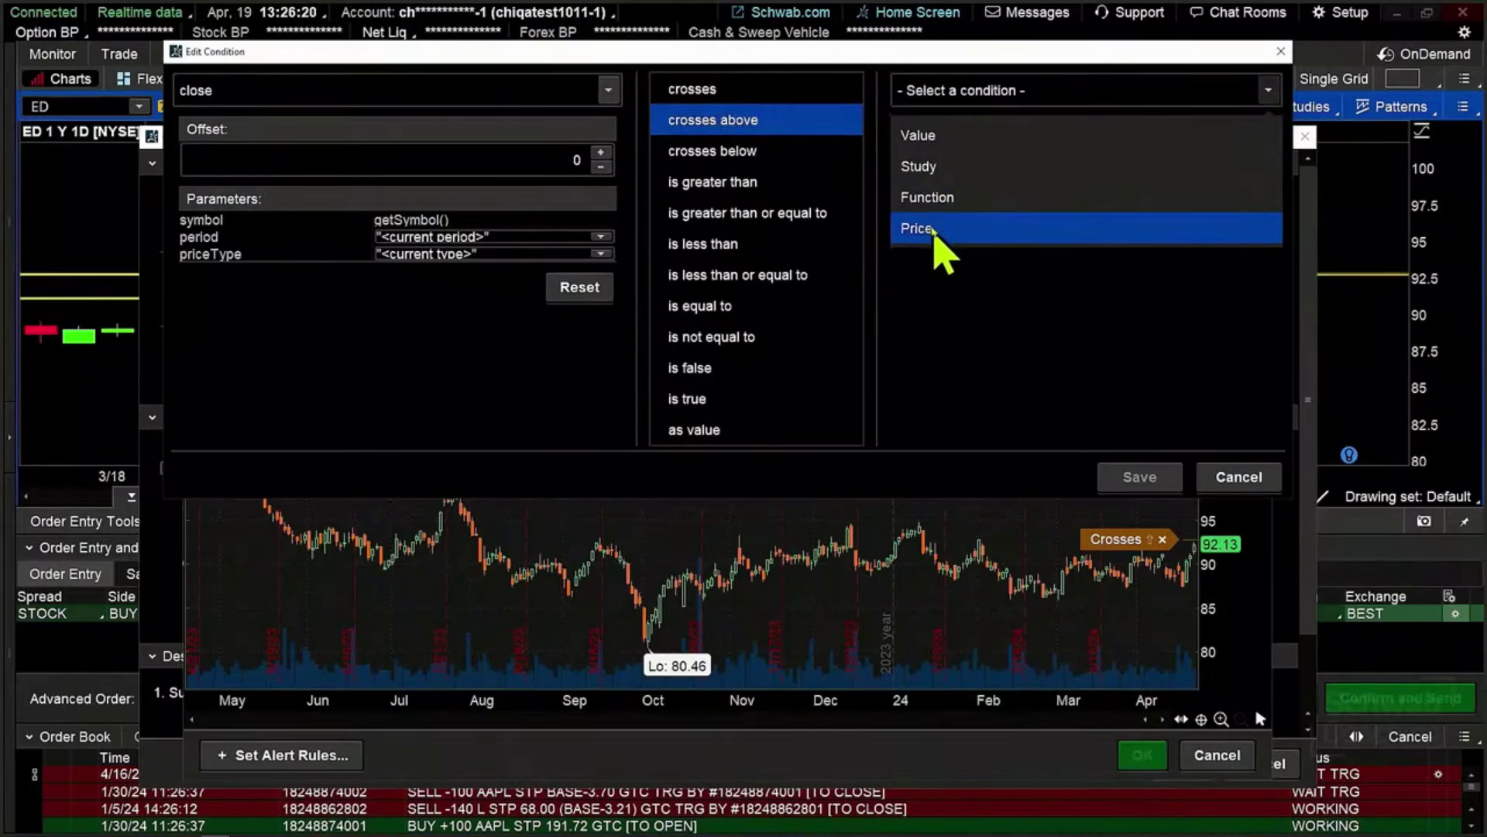
click(939, 134)
key(BackSpace)
key(BackSpace)
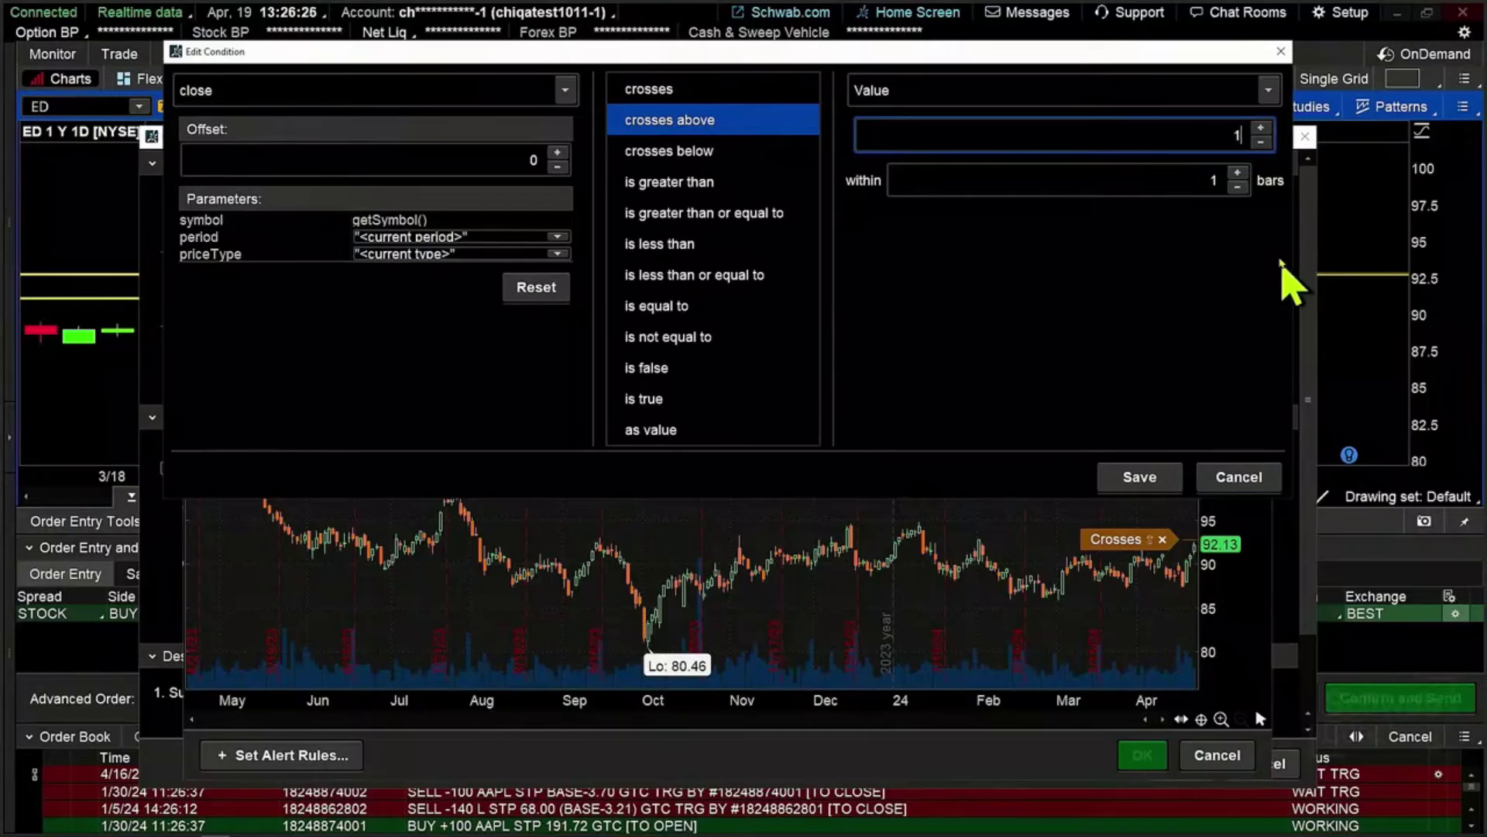
text(92.73)
click(1140, 477)
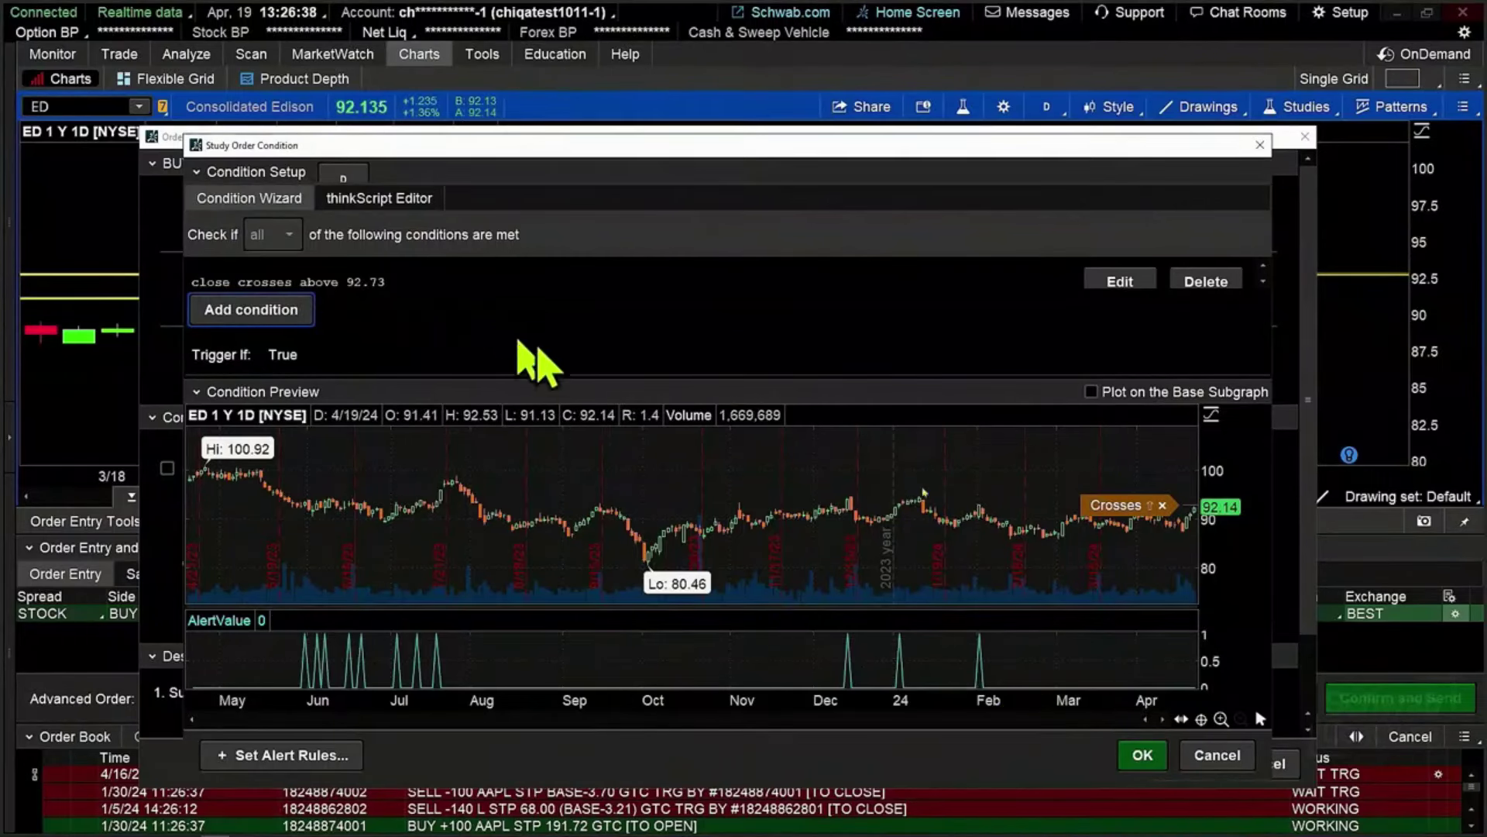
click(1144, 755)
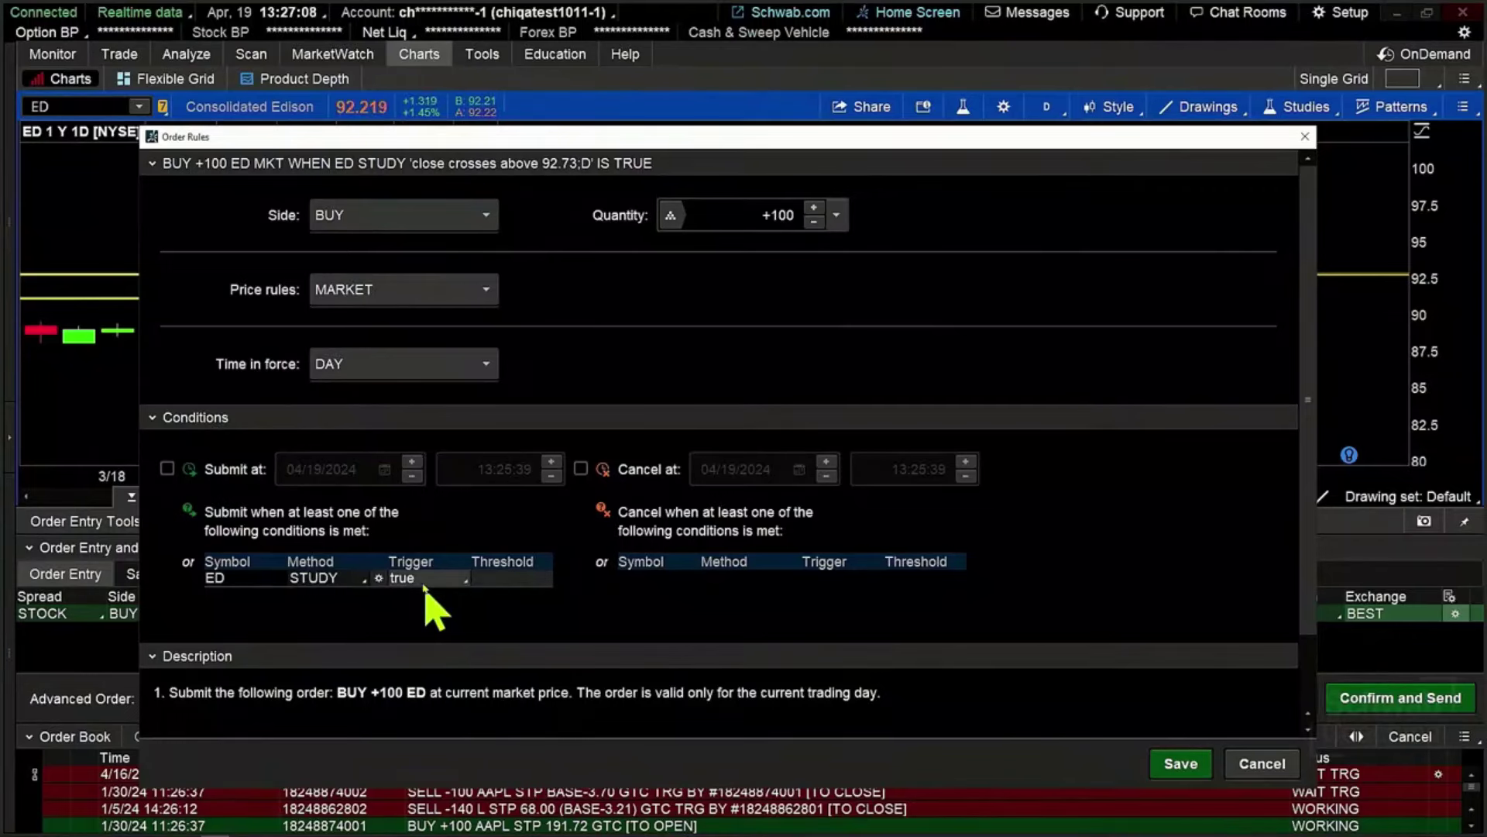
Save the ED order rules, then bring up the order for confirmation and delete it without sending
click(1179, 765)
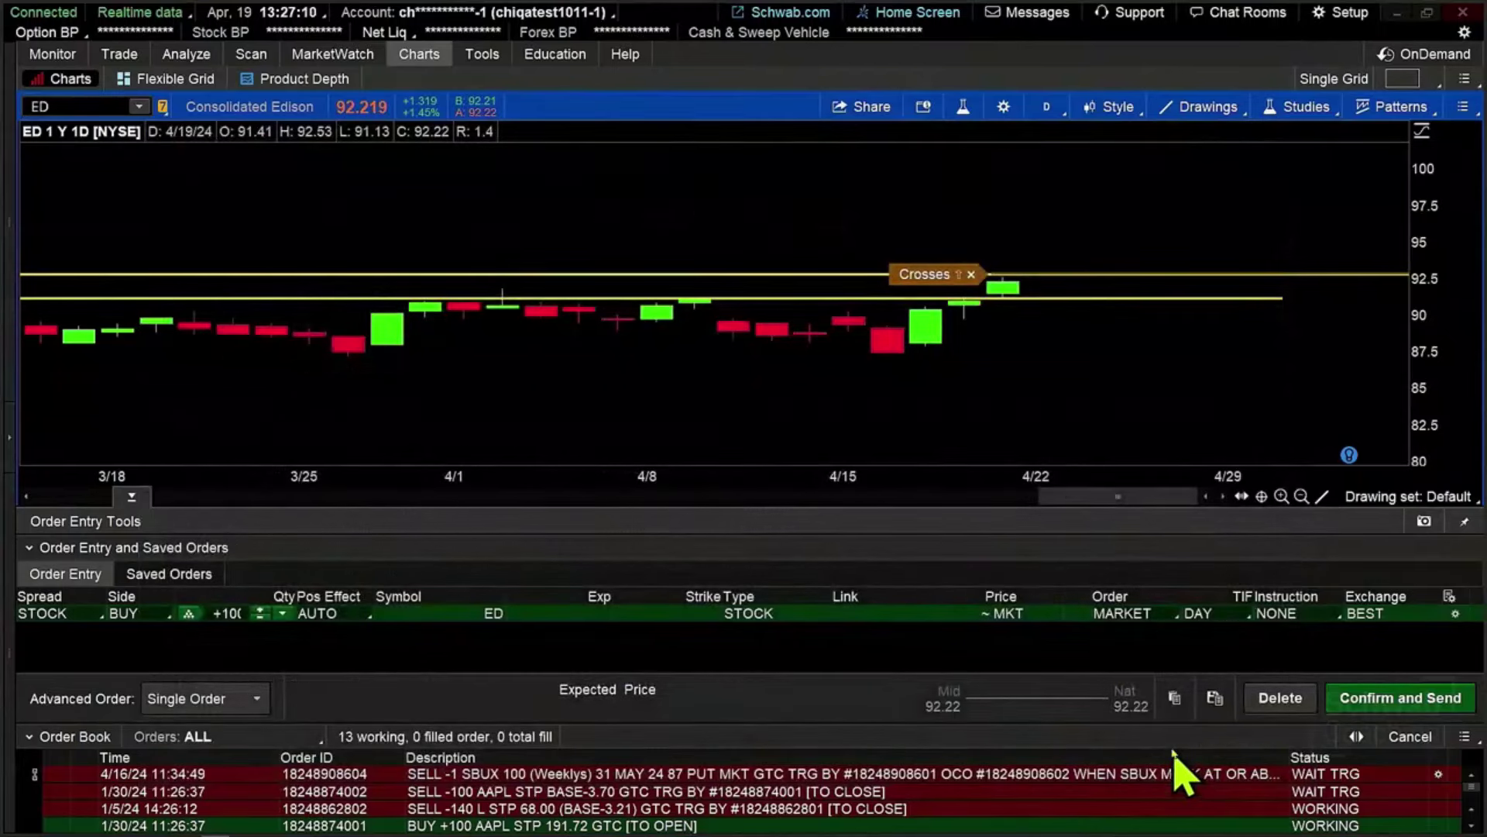
click(1423, 700)
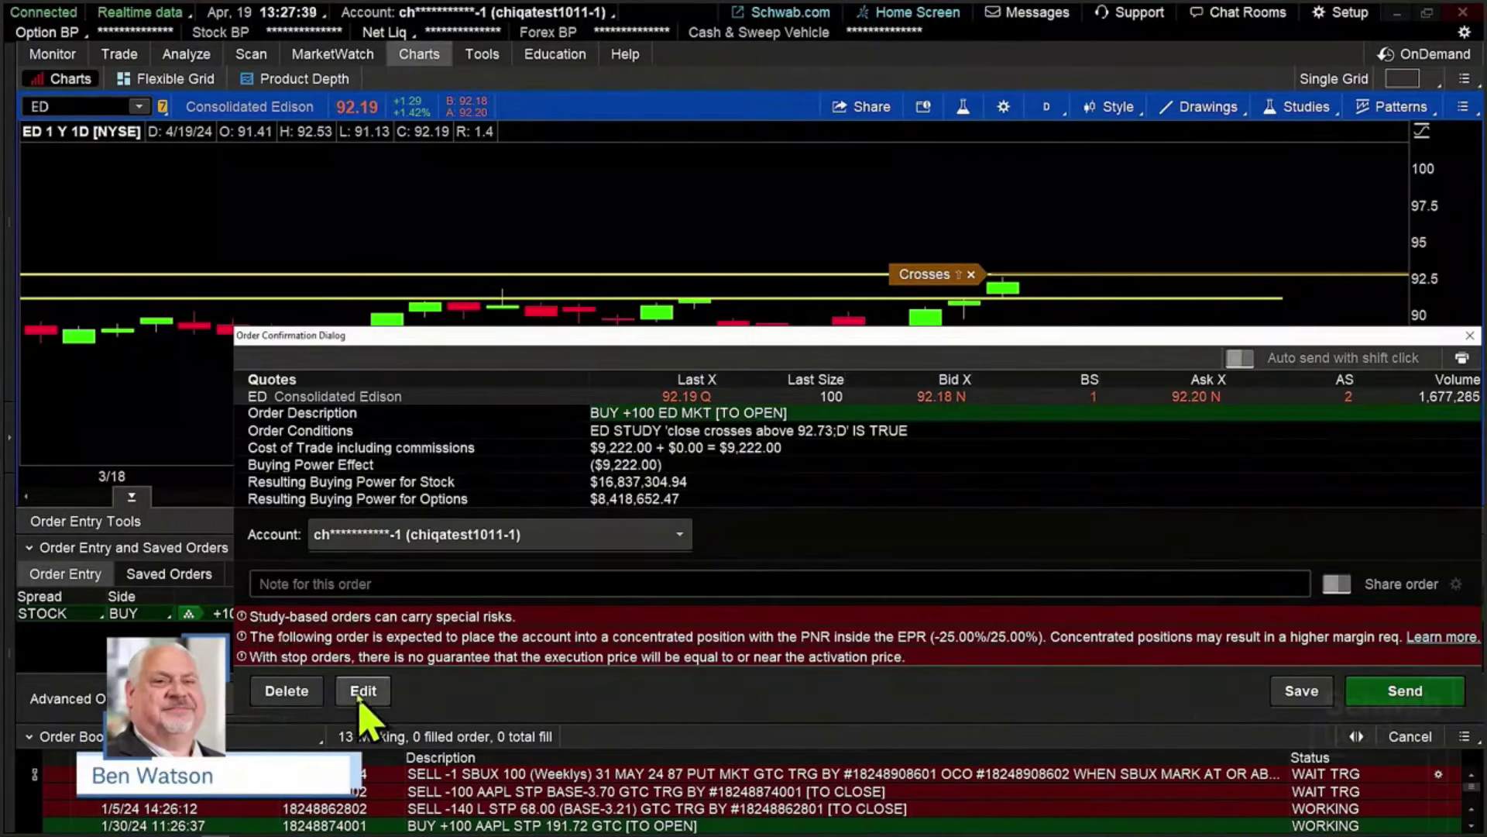
click(304, 699)
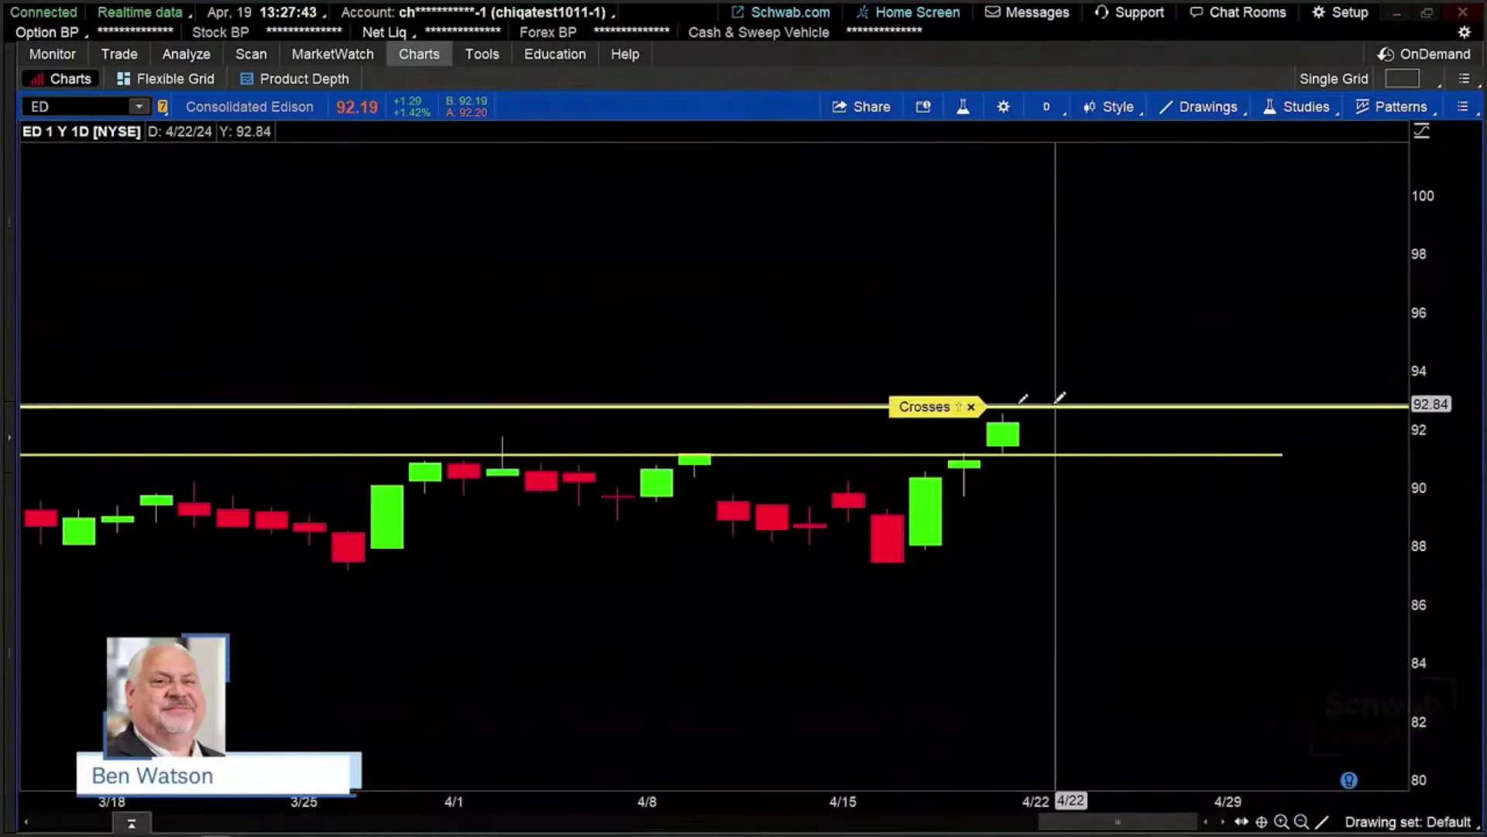
mouse_move(1117, 449)
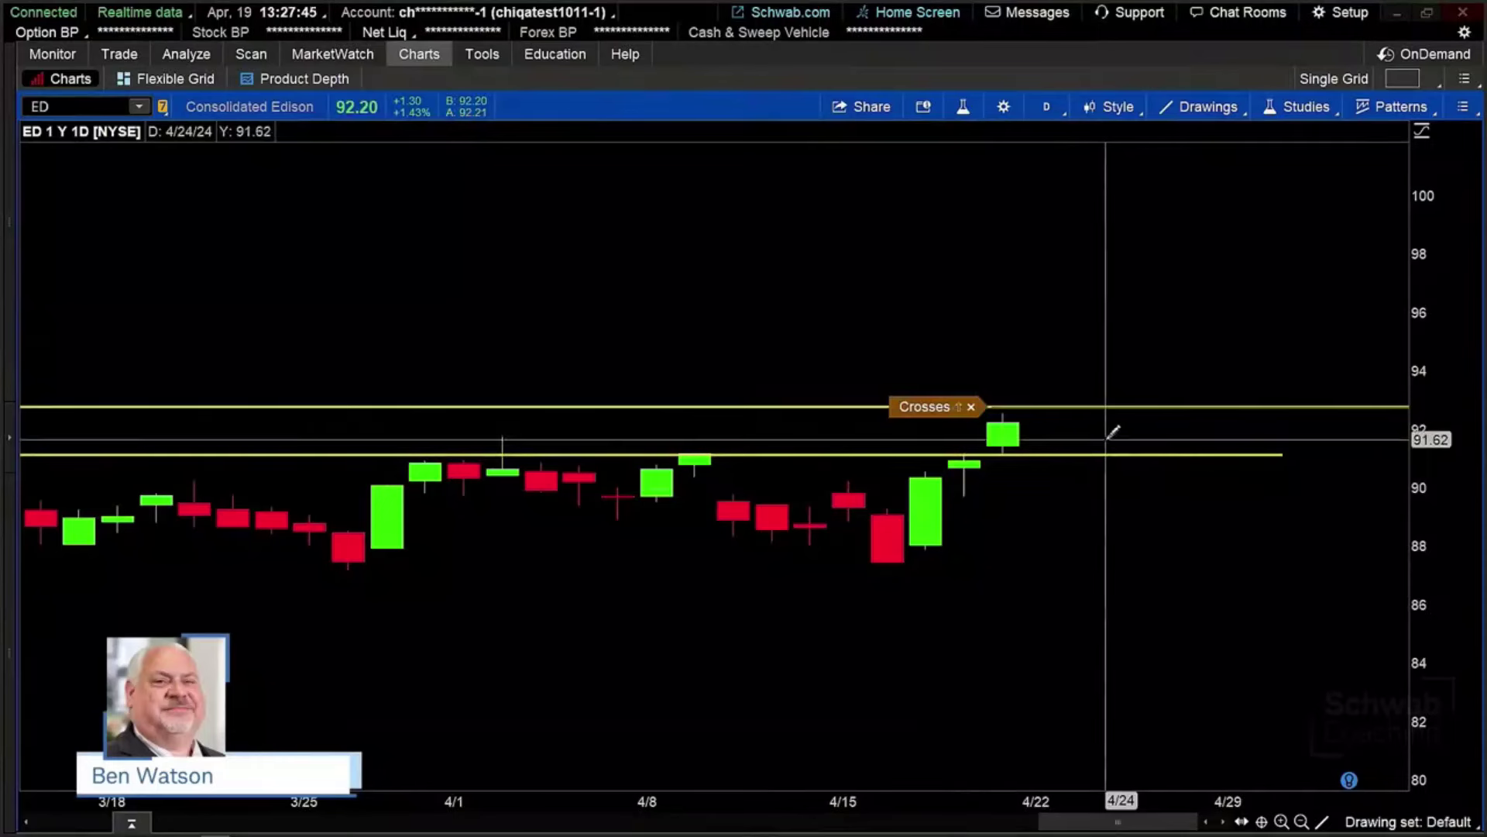
mouse_move(1095, 412)
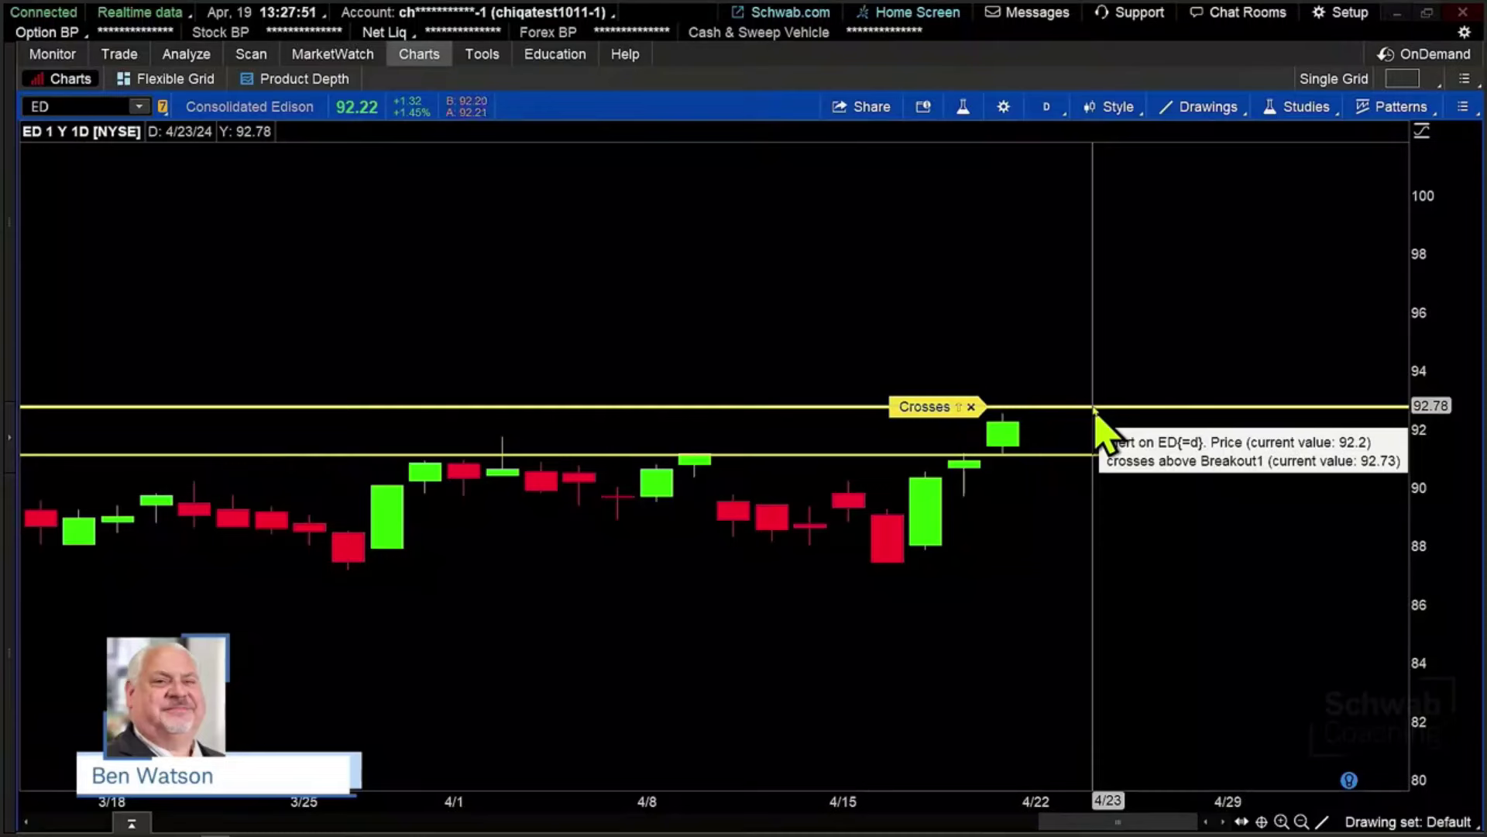
drag(1095, 413, 1230, 391)
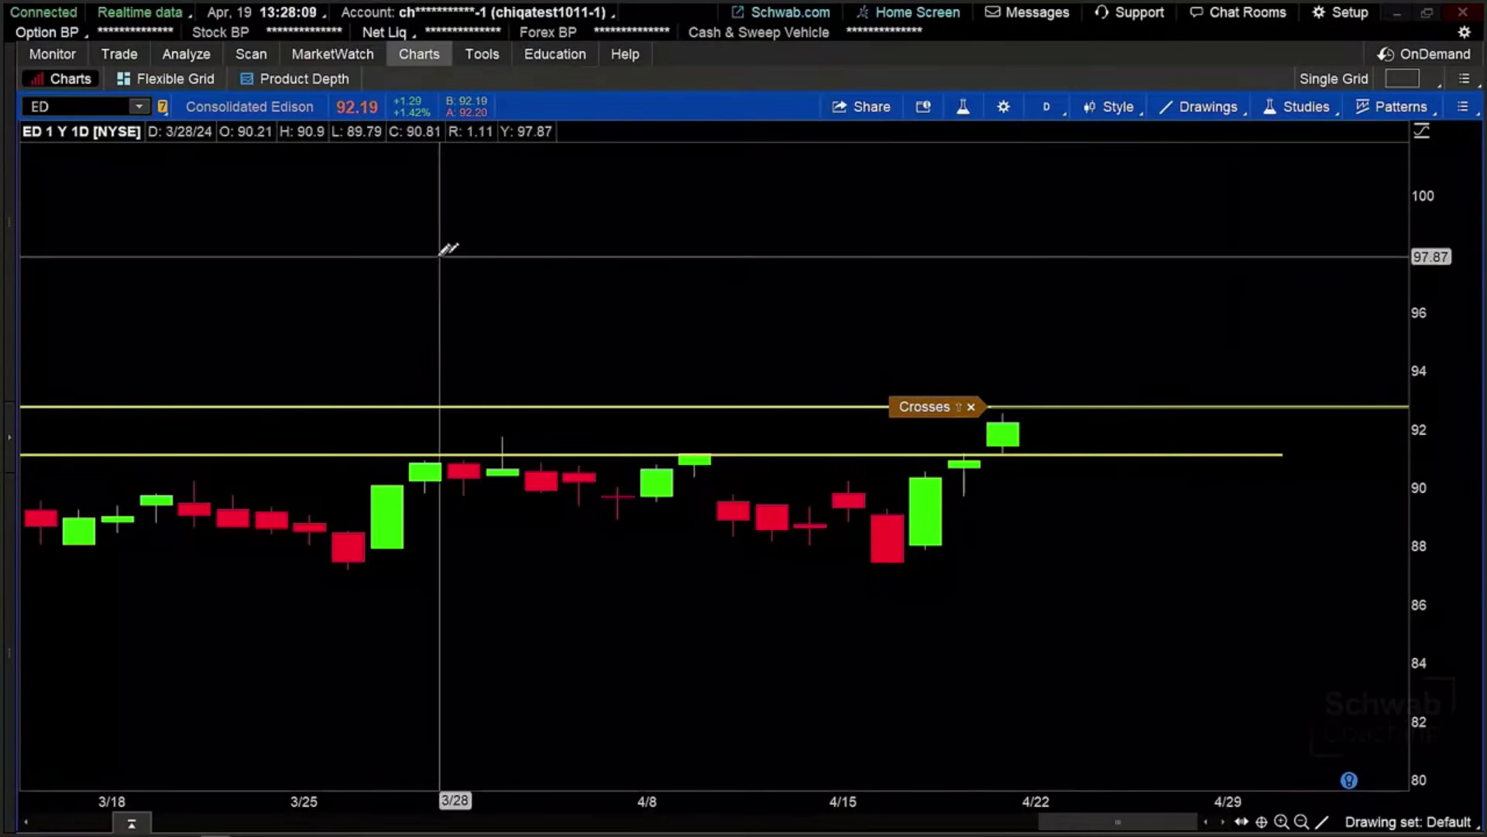
mouse_move(173, 117)
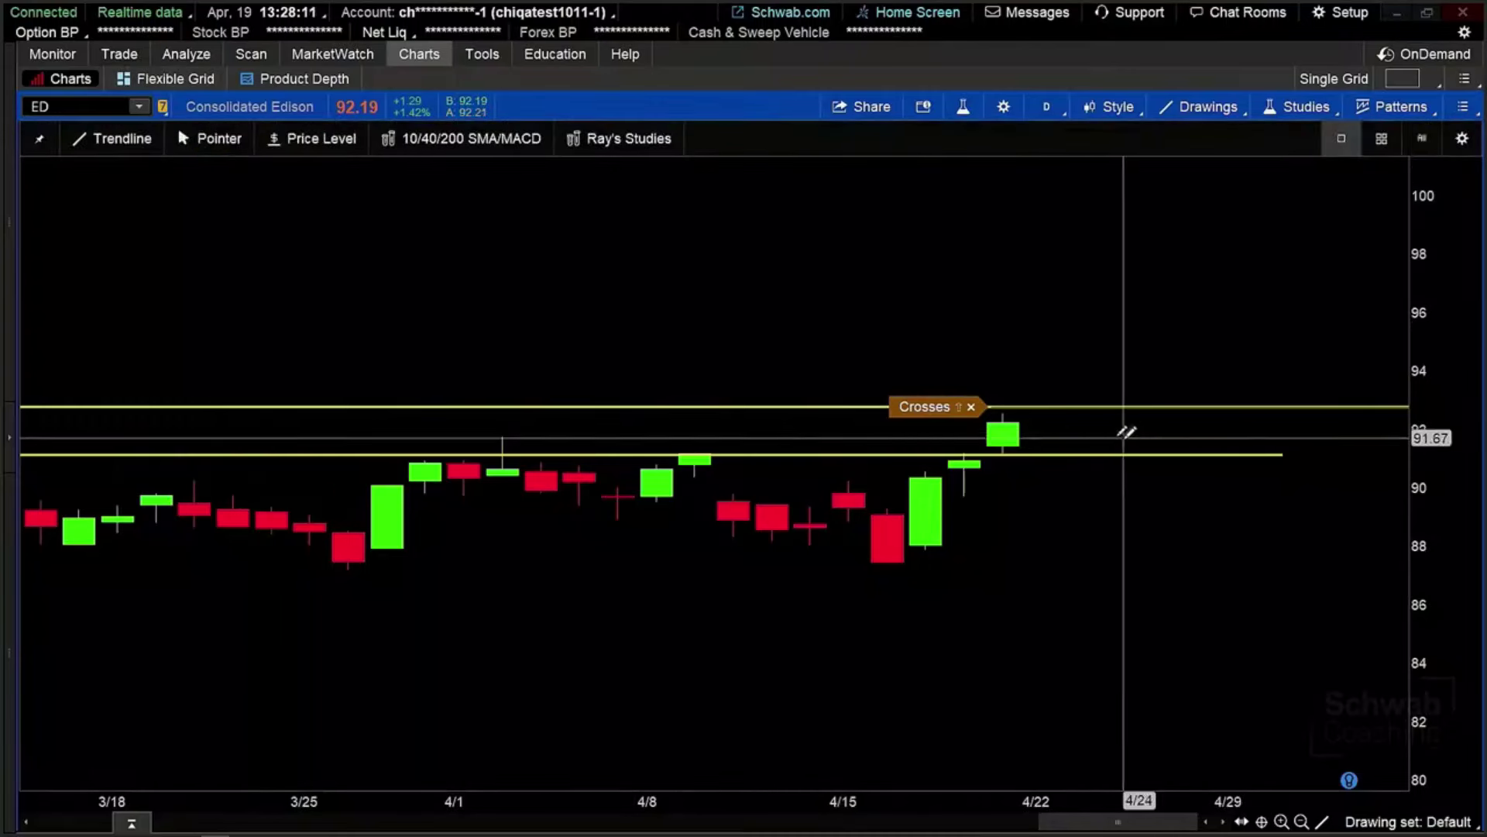
Create a 100-share ED buy order from the underlying's ask price for trading and set its price rule to MARKET
click(115, 55)
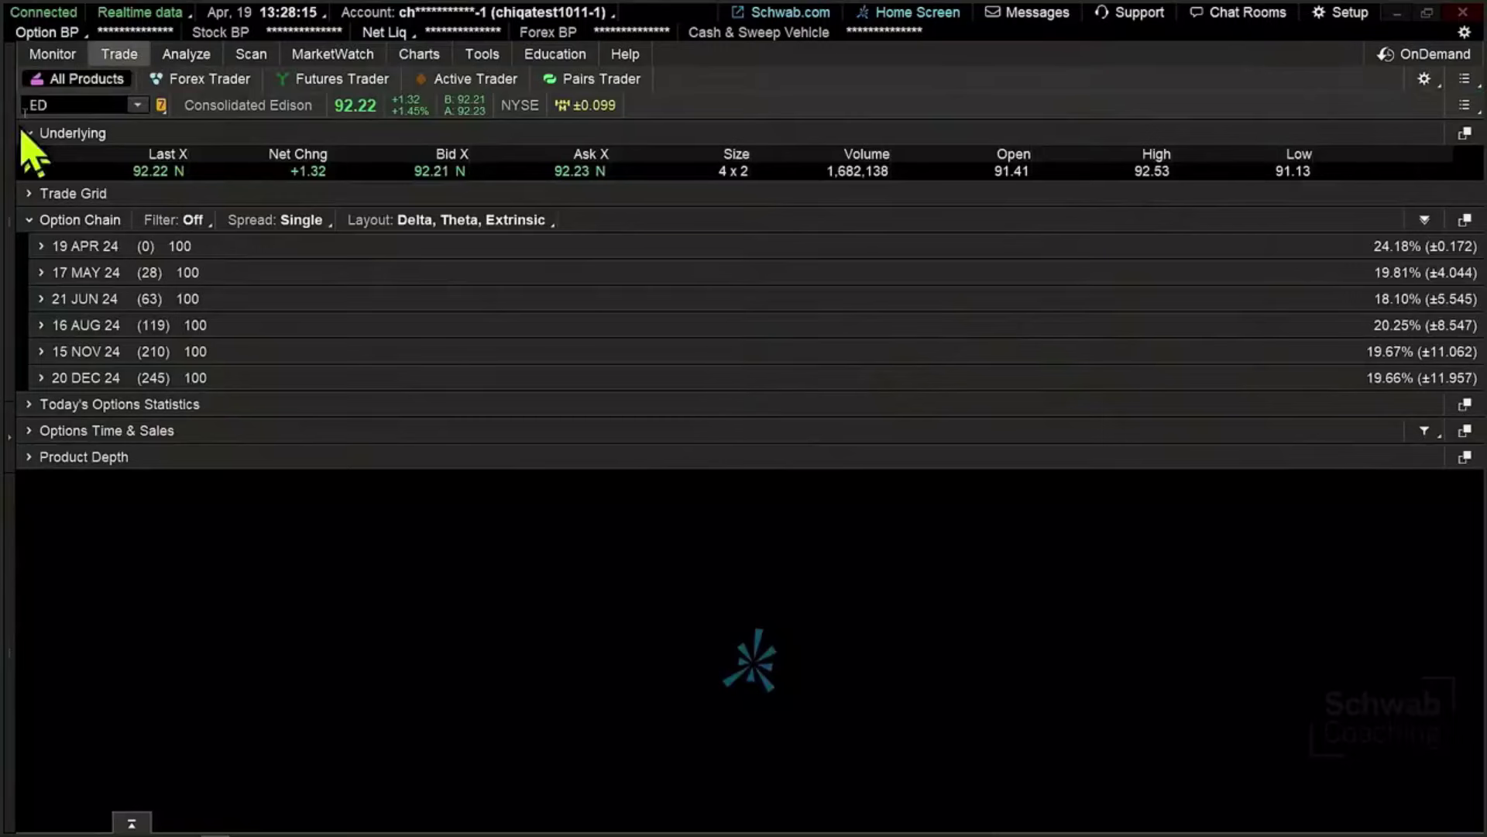
click(573, 178)
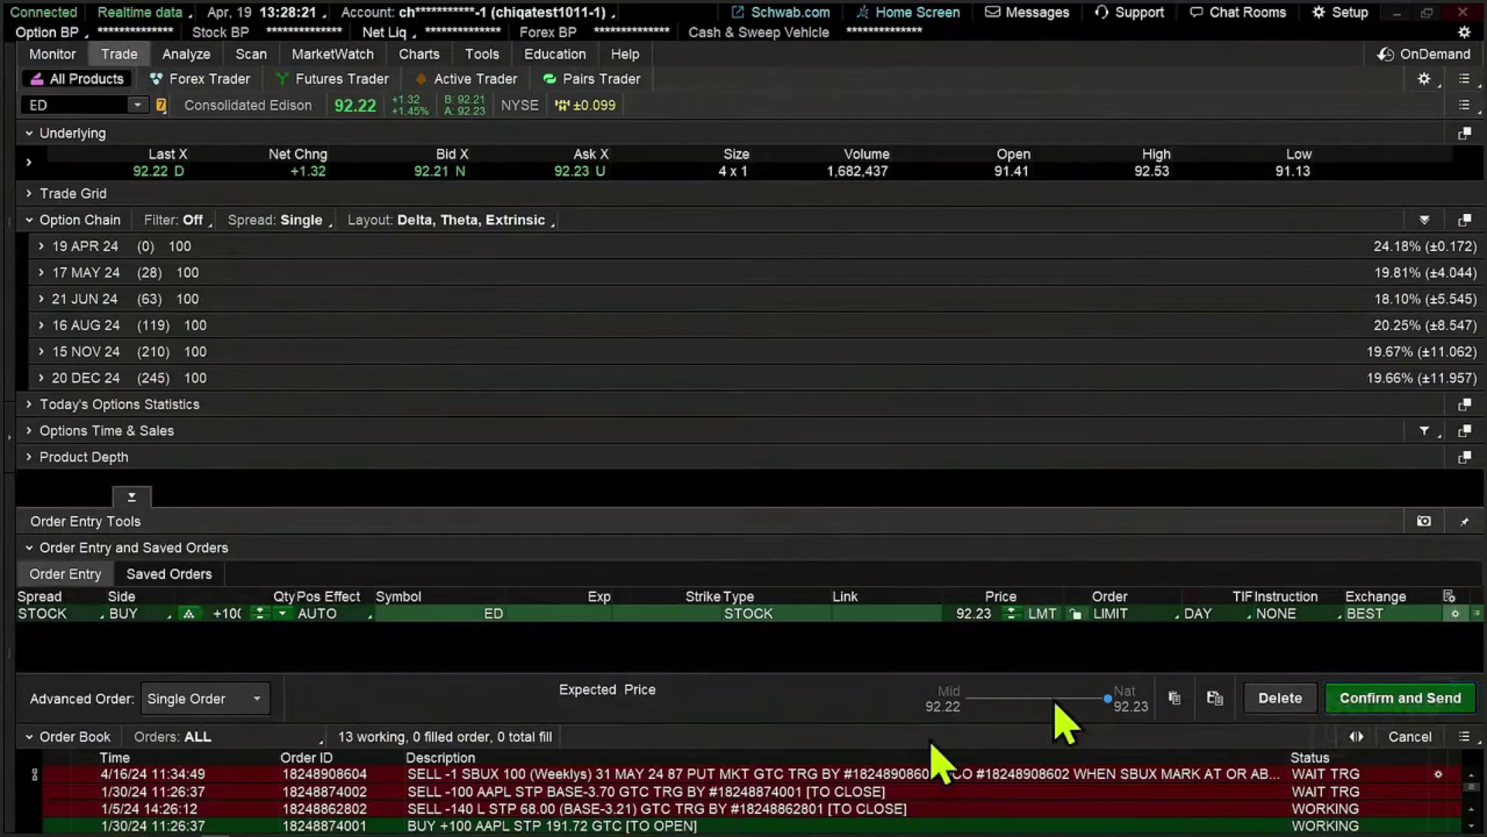
mouse_move(891, 833)
click(1455, 613)
drag(698, 650, 279, 156)
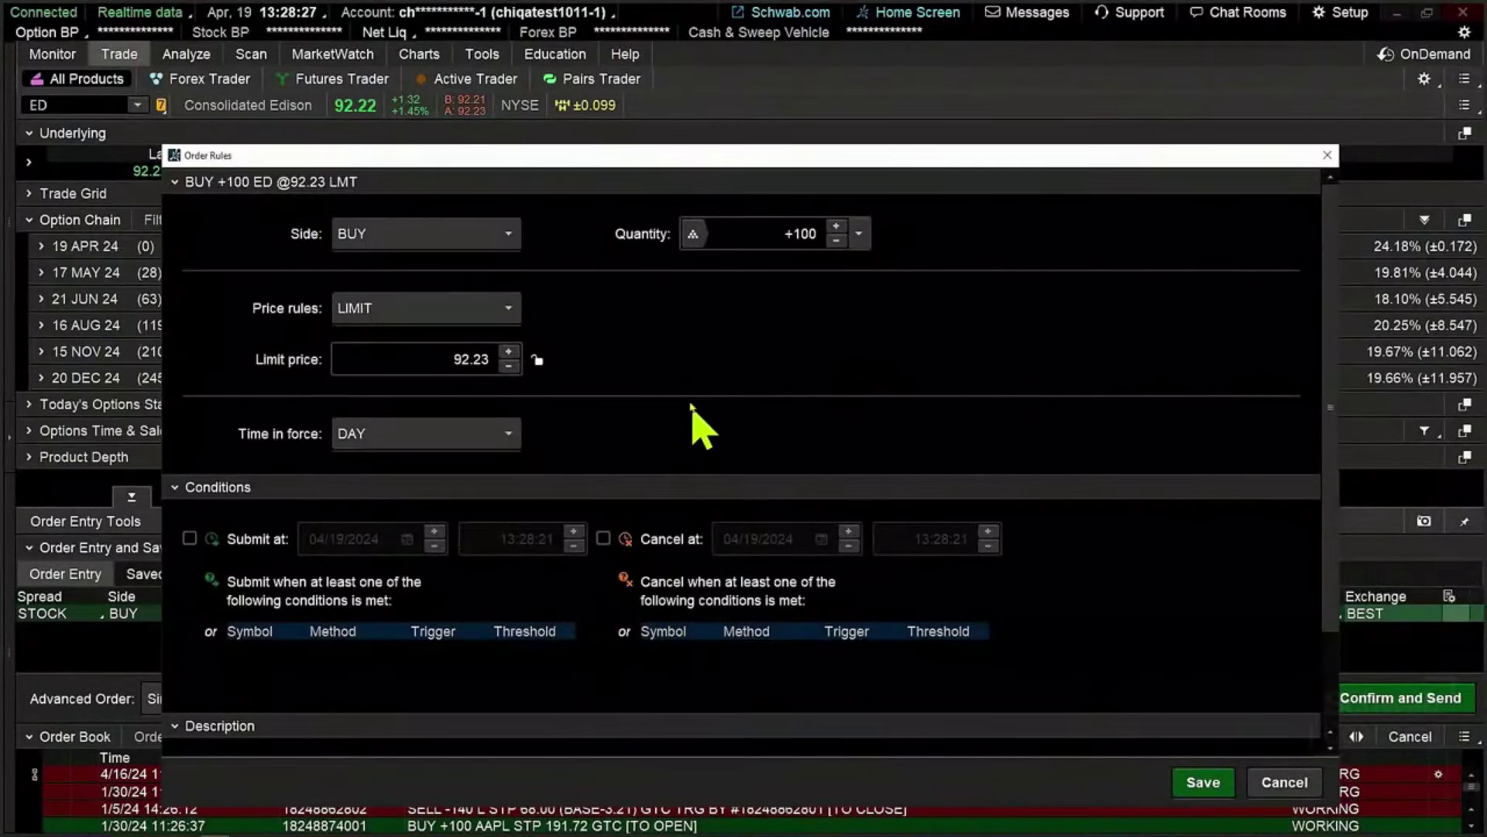
click(508, 309)
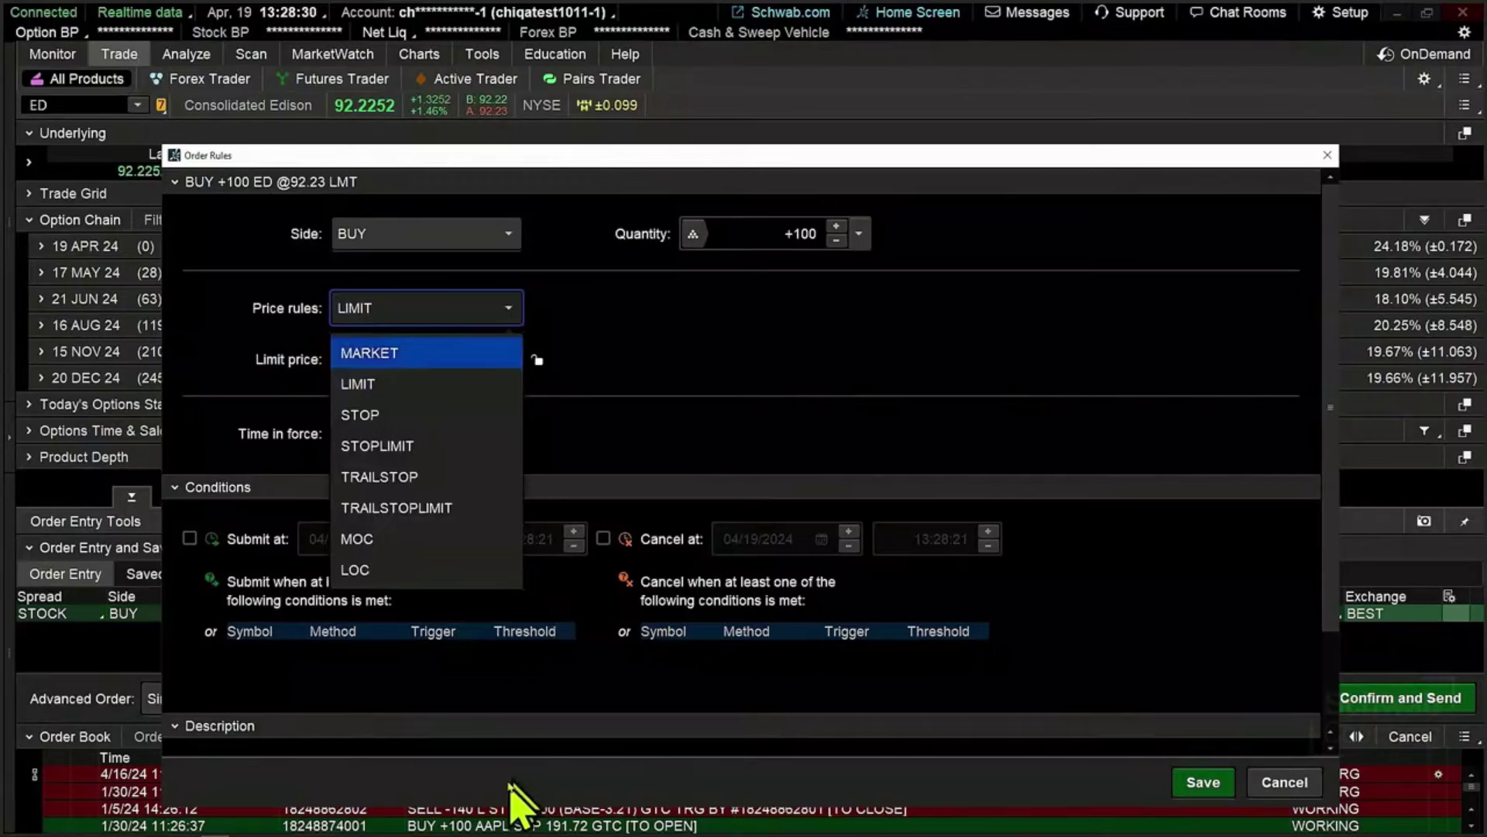
click(383, 354)
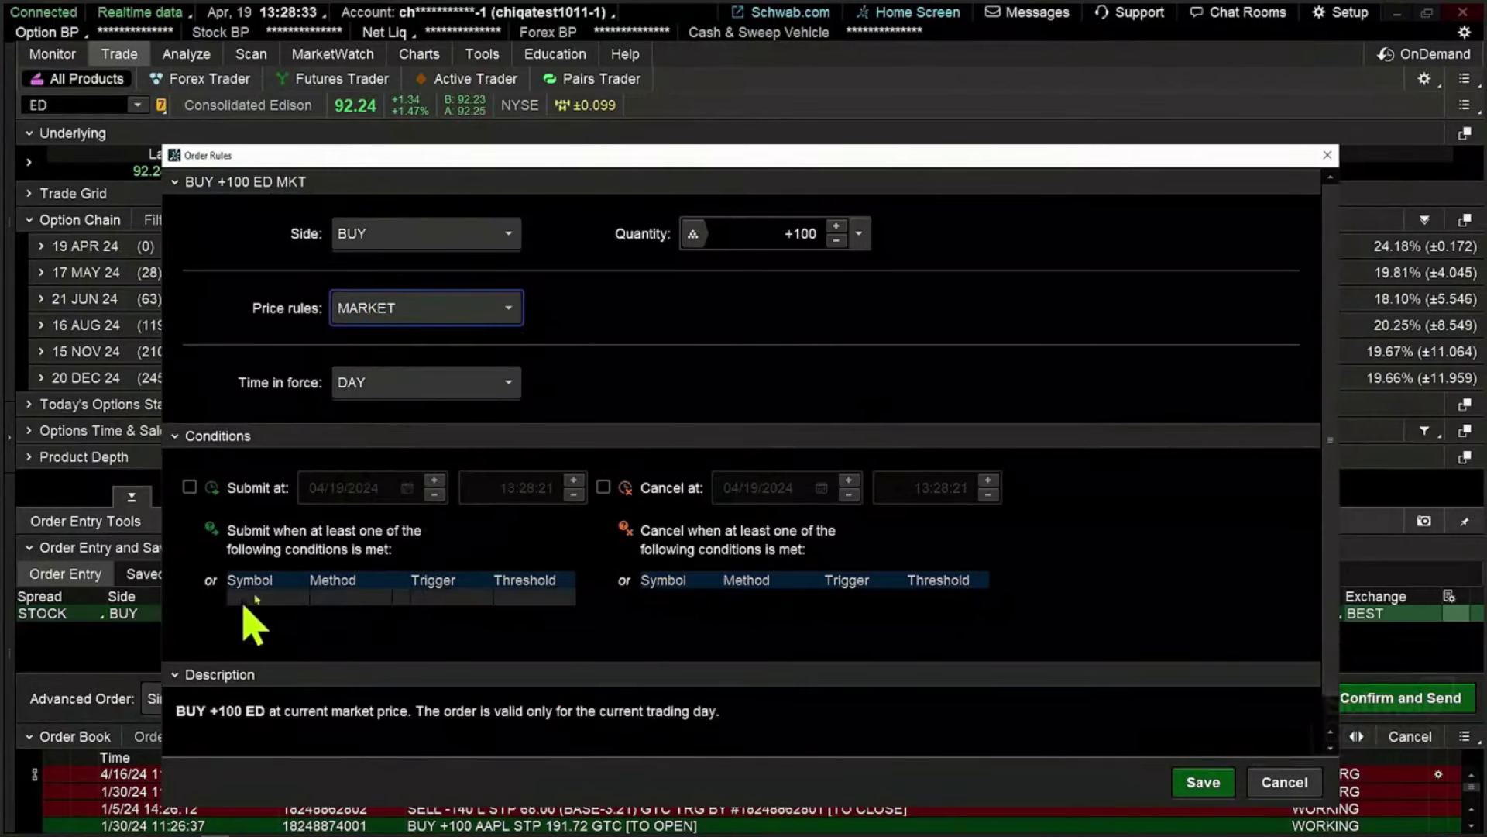
Add an ED submit condition that uses a custom study and delete its default SimpleMovingAvg condition
click(242, 598)
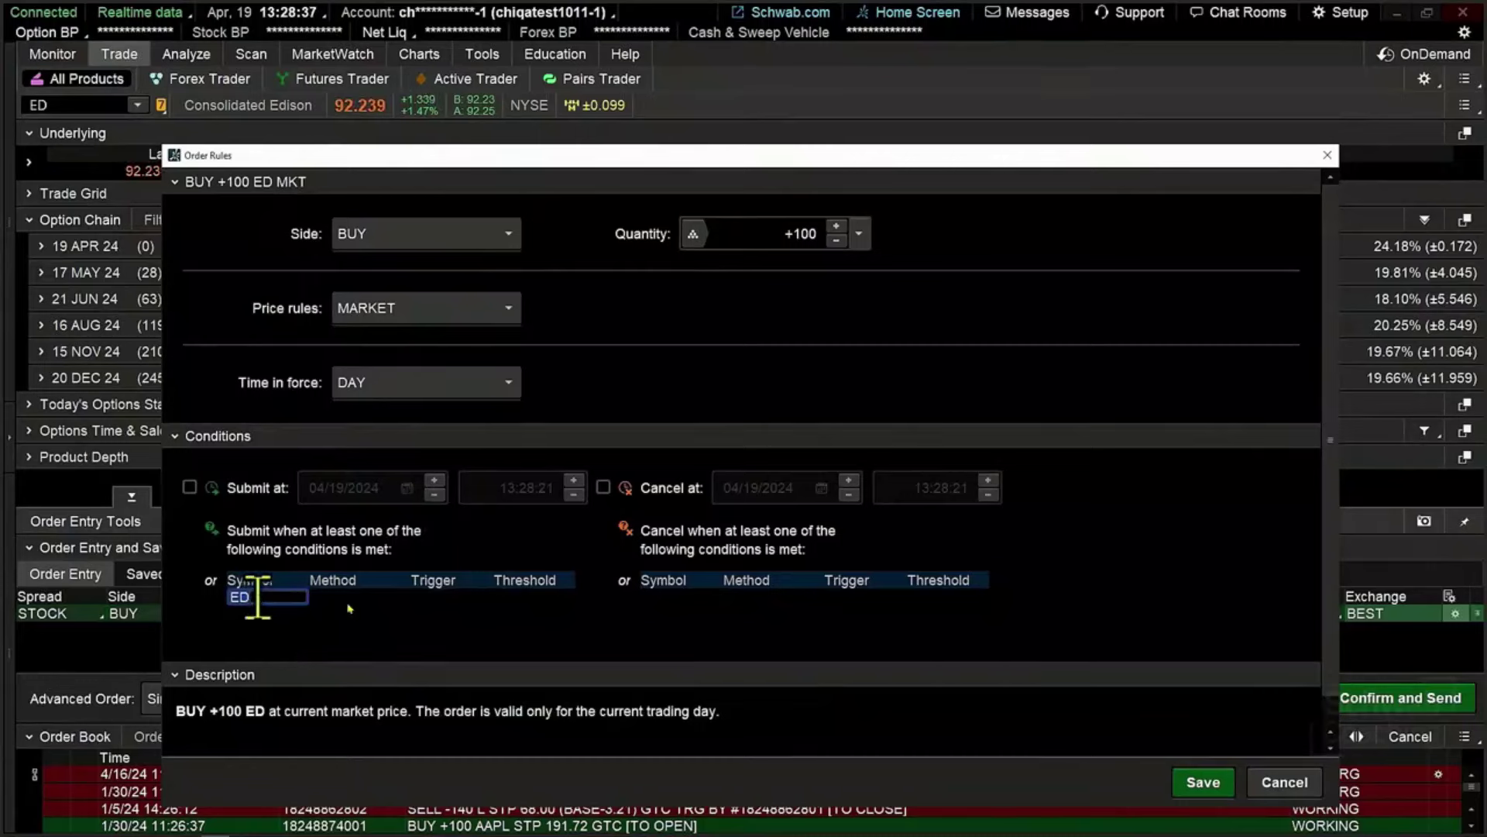
click(344, 598)
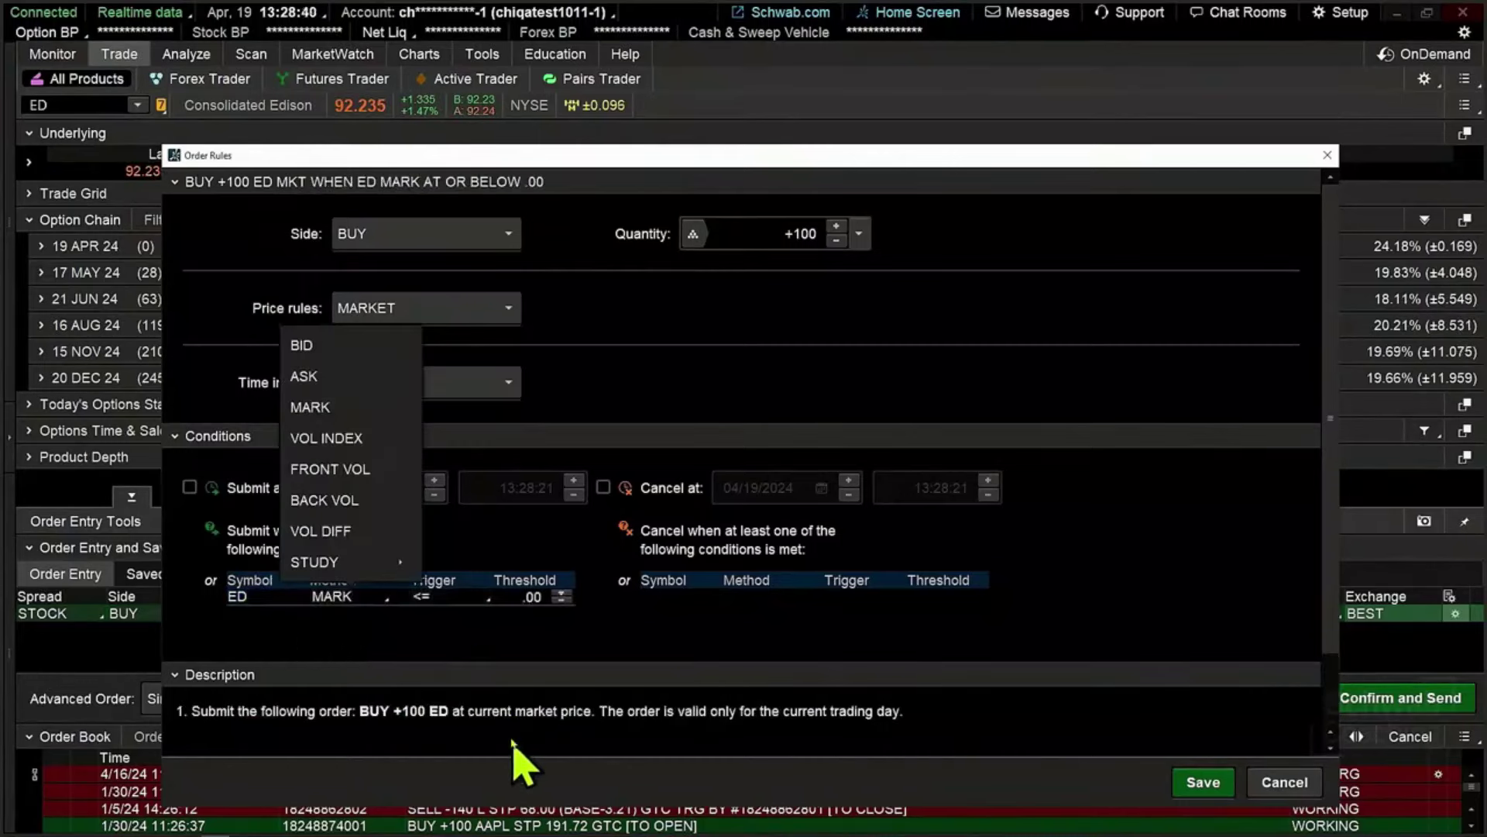
mouse_move(339, 569)
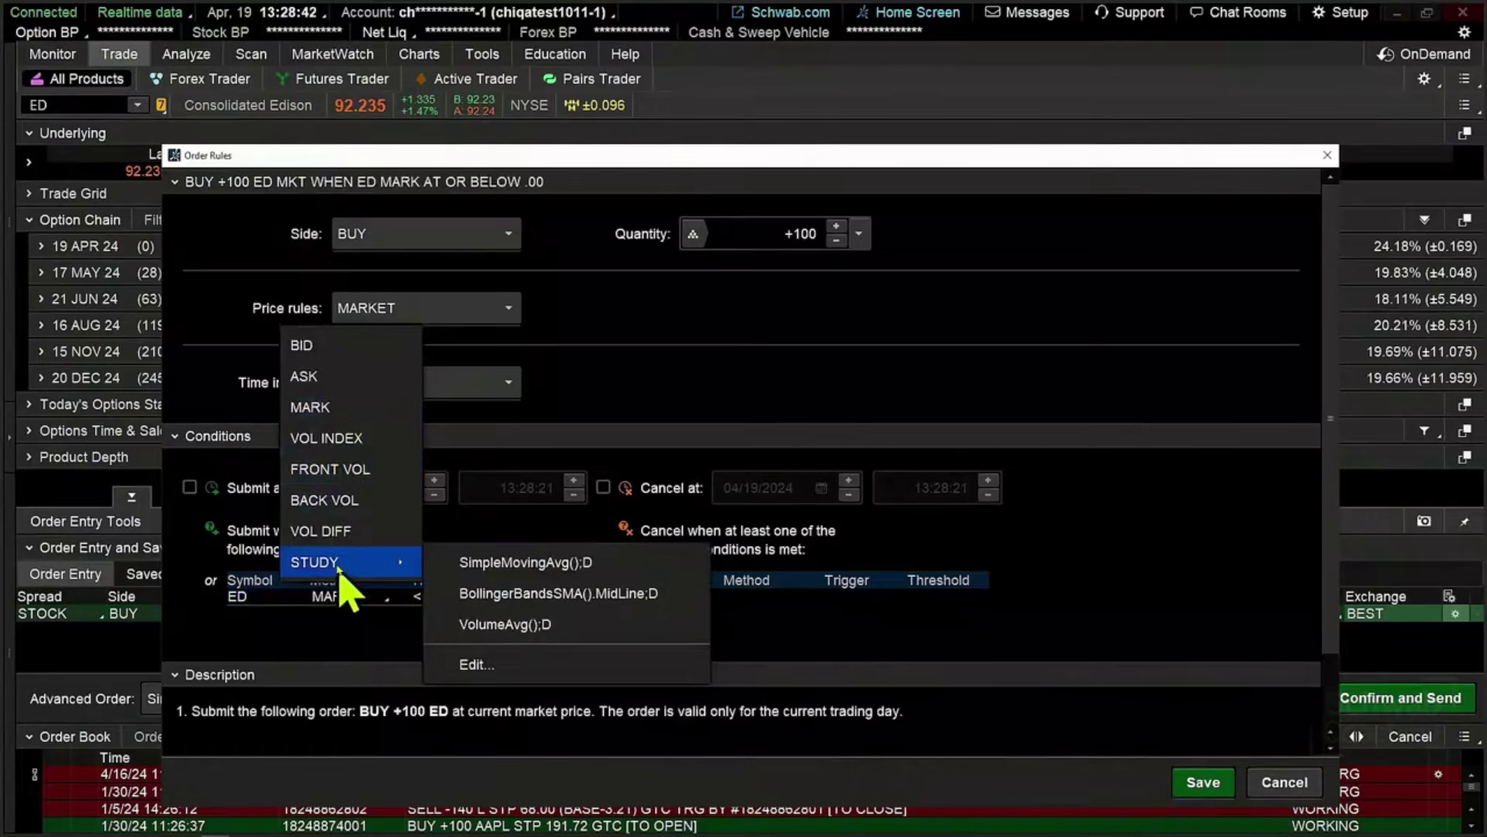
click(477, 664)
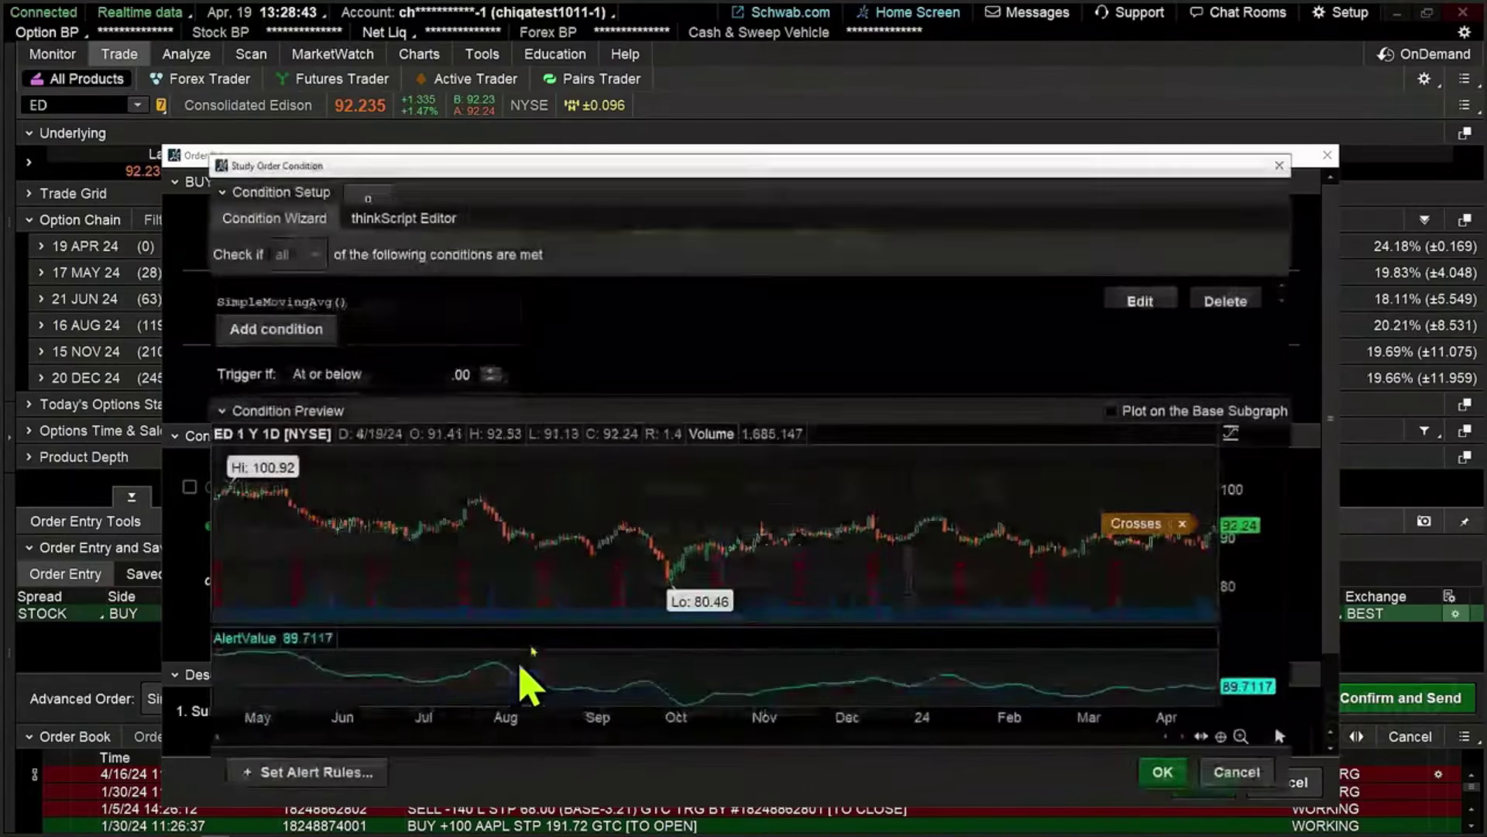
click(1164, 302)
click(1263, 496)
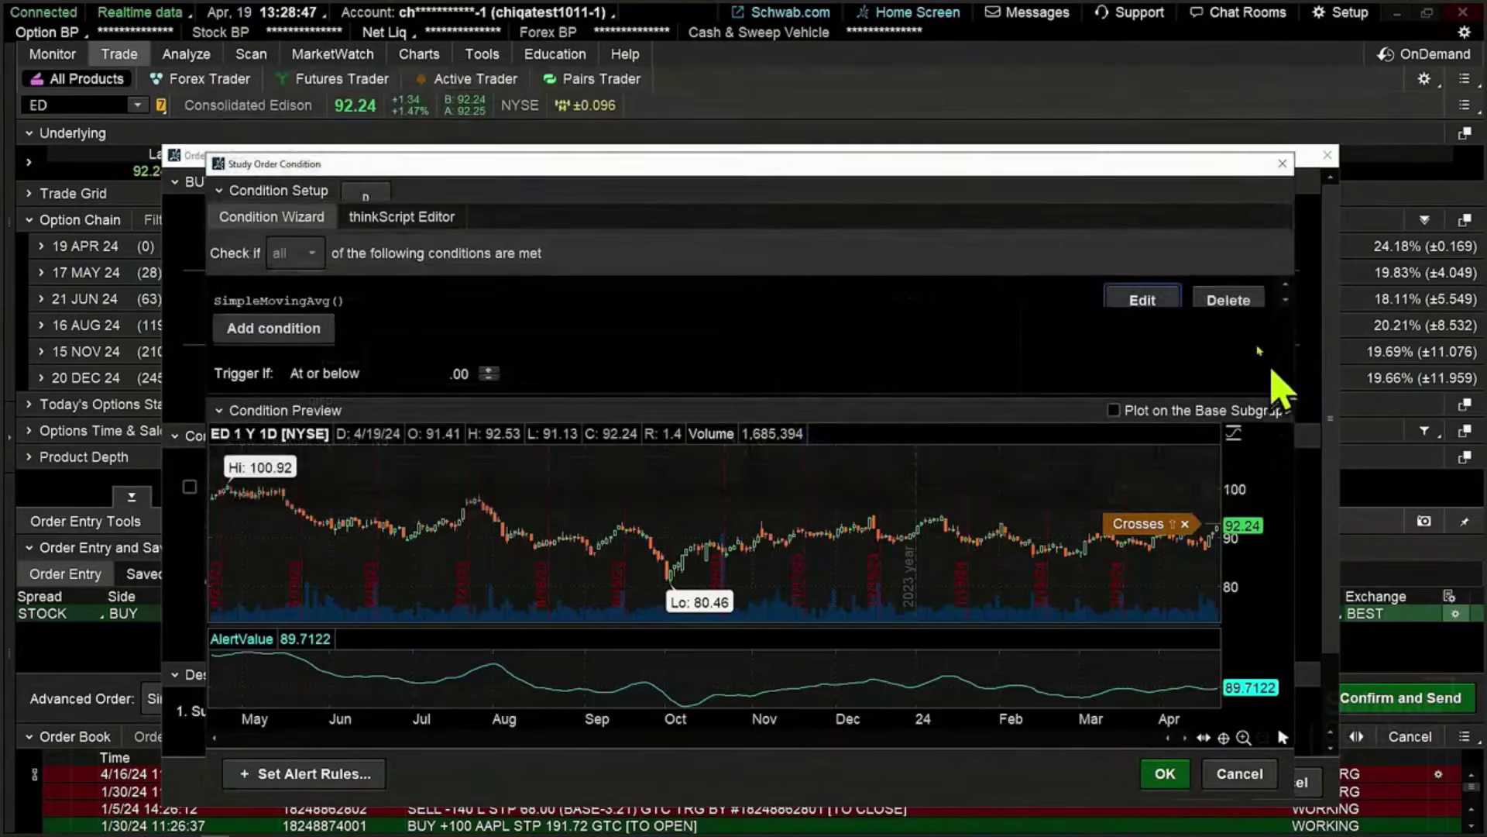
click(1230, 301)
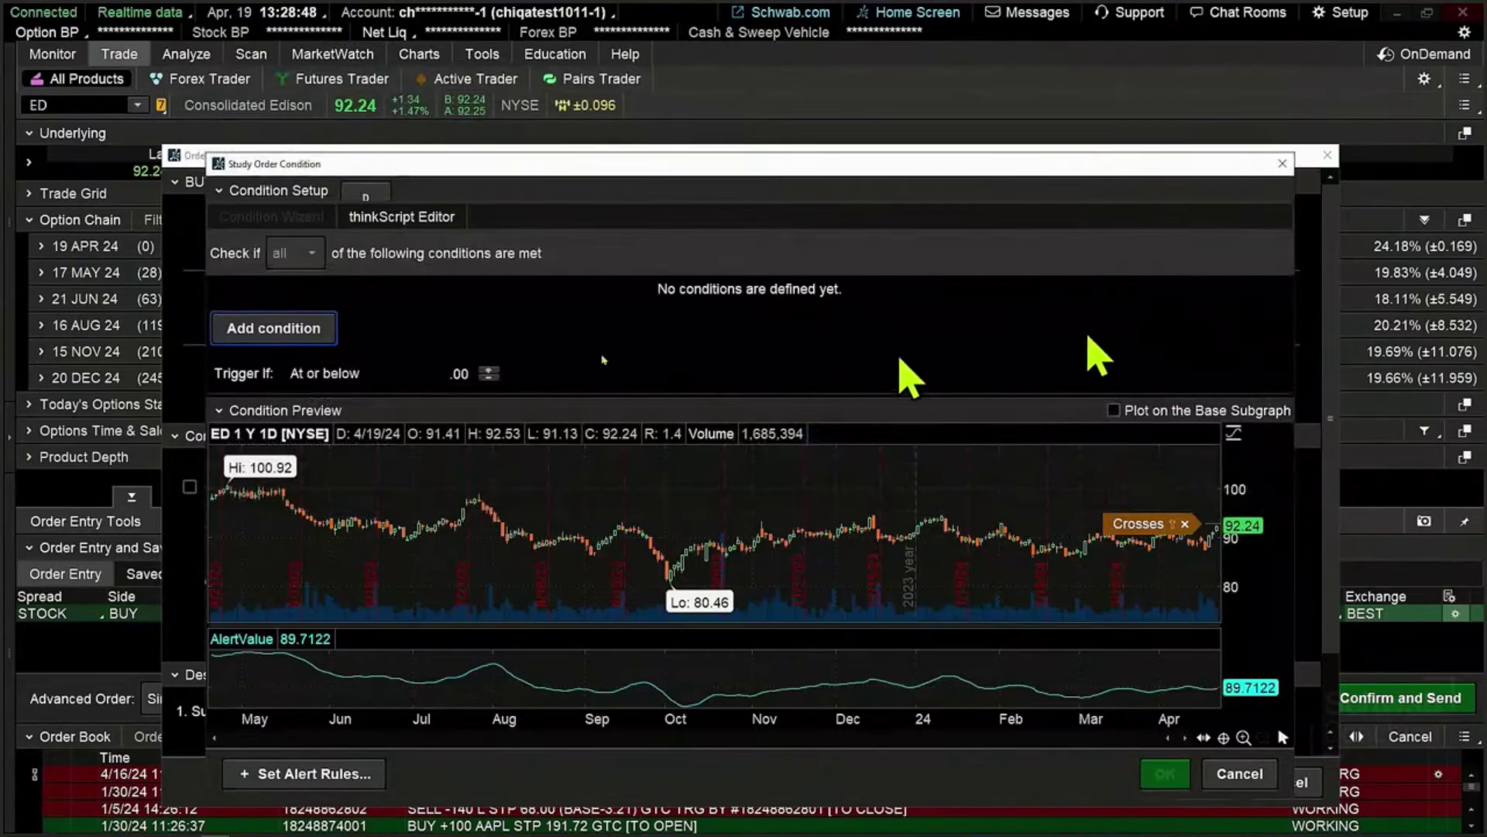
Define a new condition on the close price using the crosses above operator
click(300, 331)
click(686, 109)
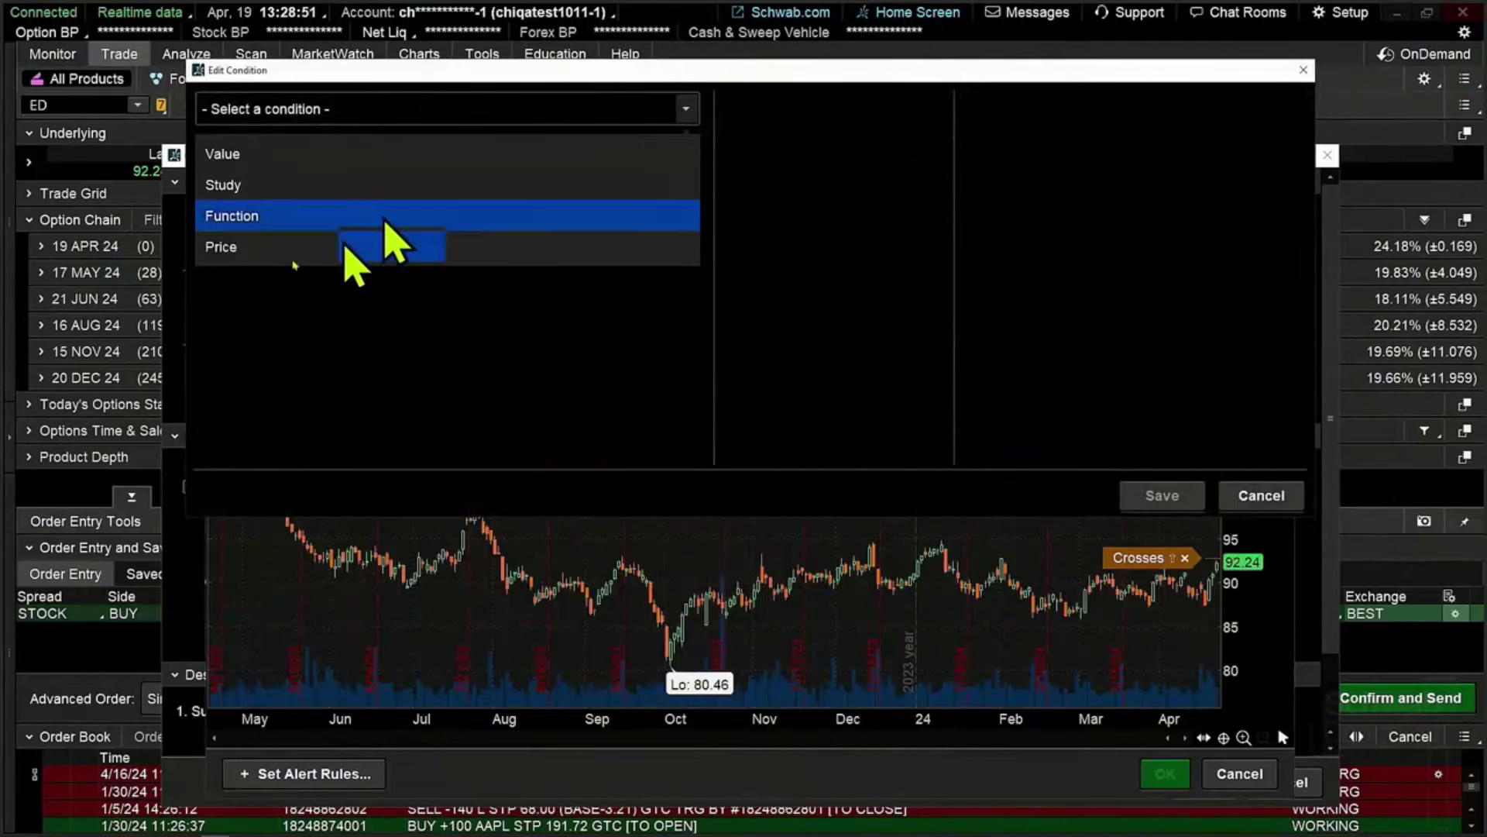
click(385, 217)
click(321, 208)
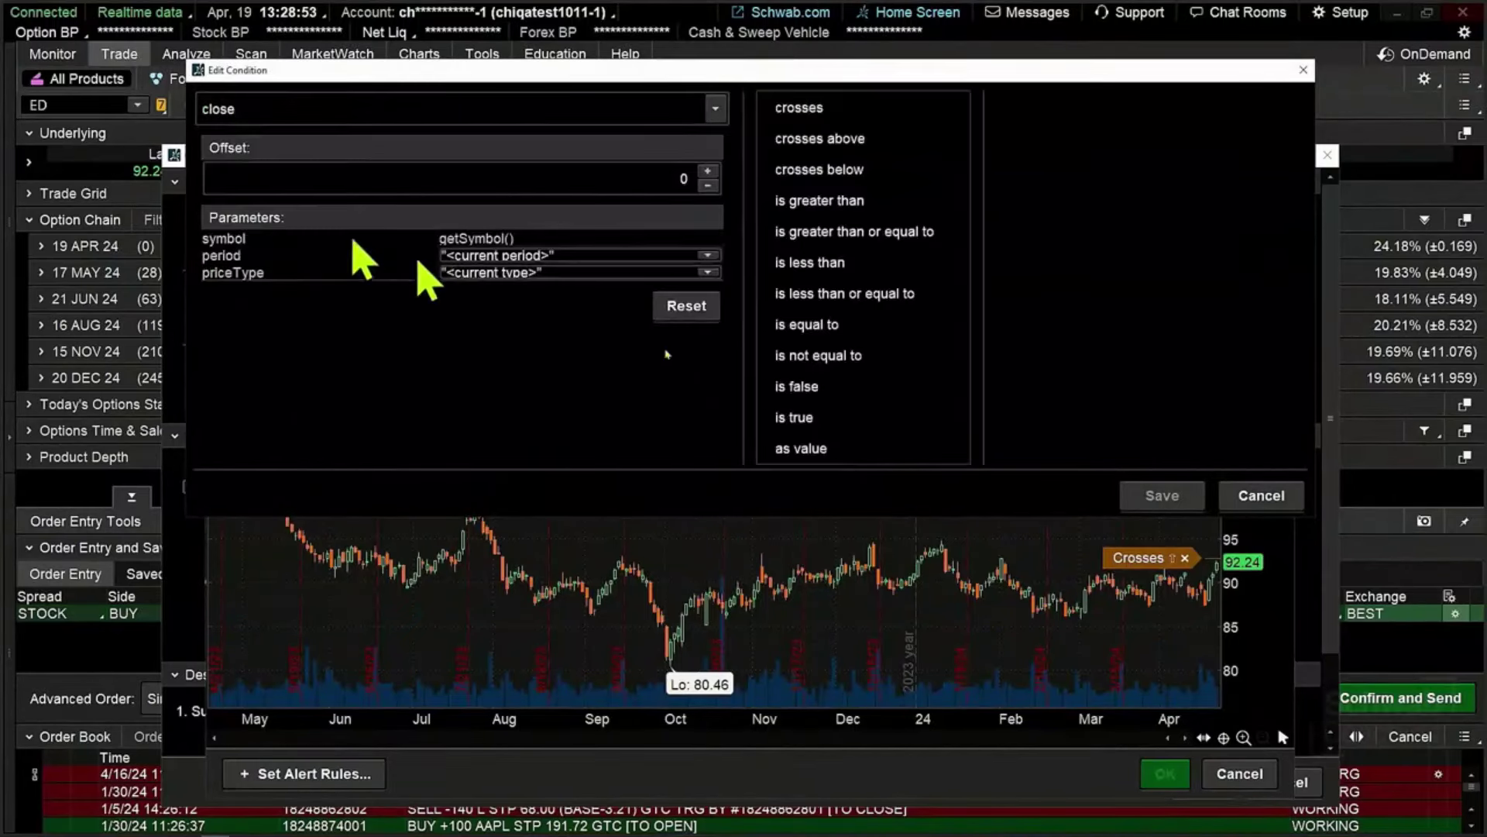
click(852, 139)
Set the comparison to a value of 92.73, save the condition and apply the study to the ED order rules
click(1291, 109)
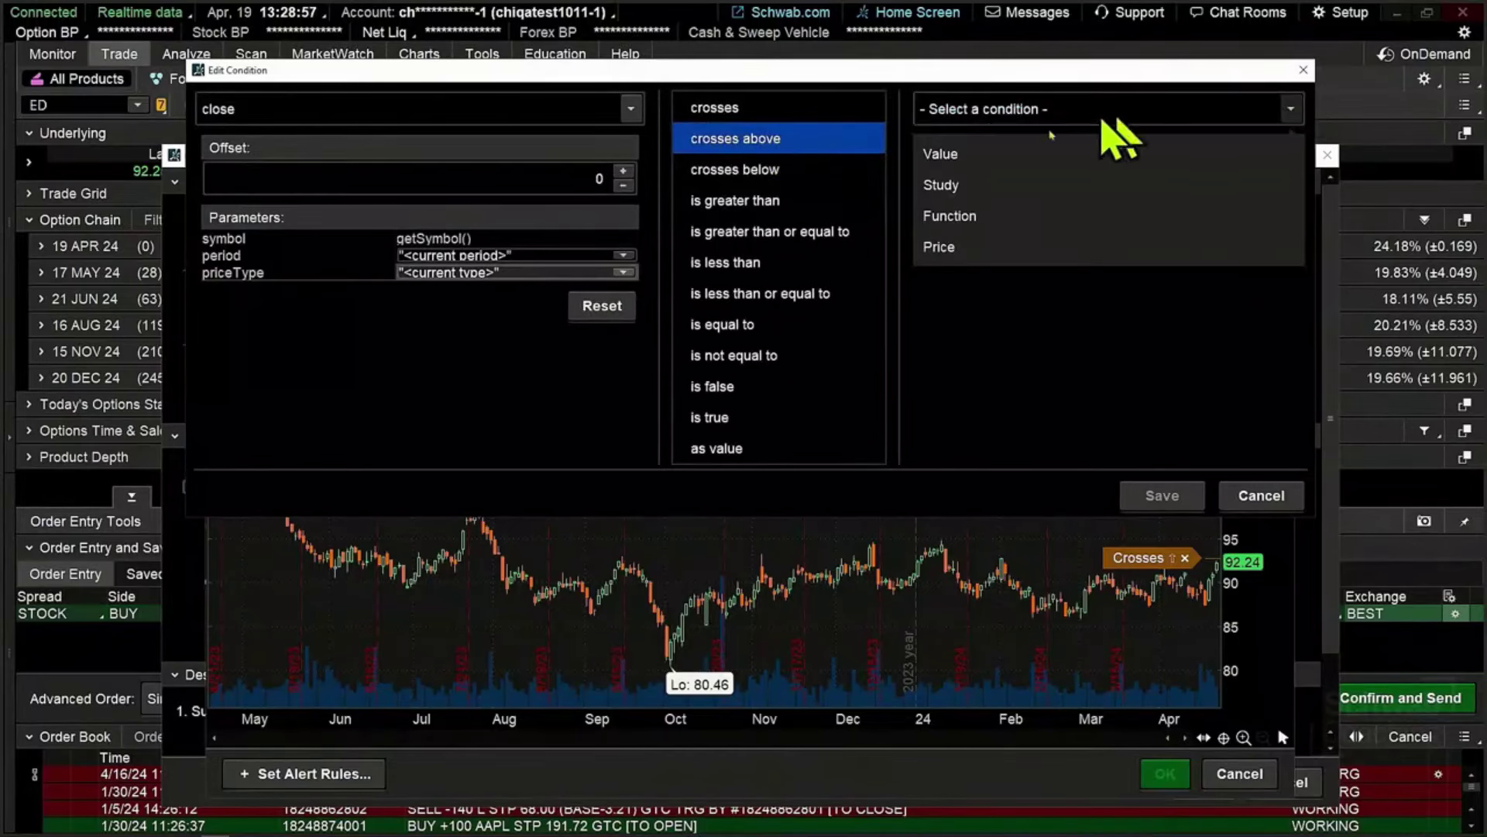
click(961, 155)
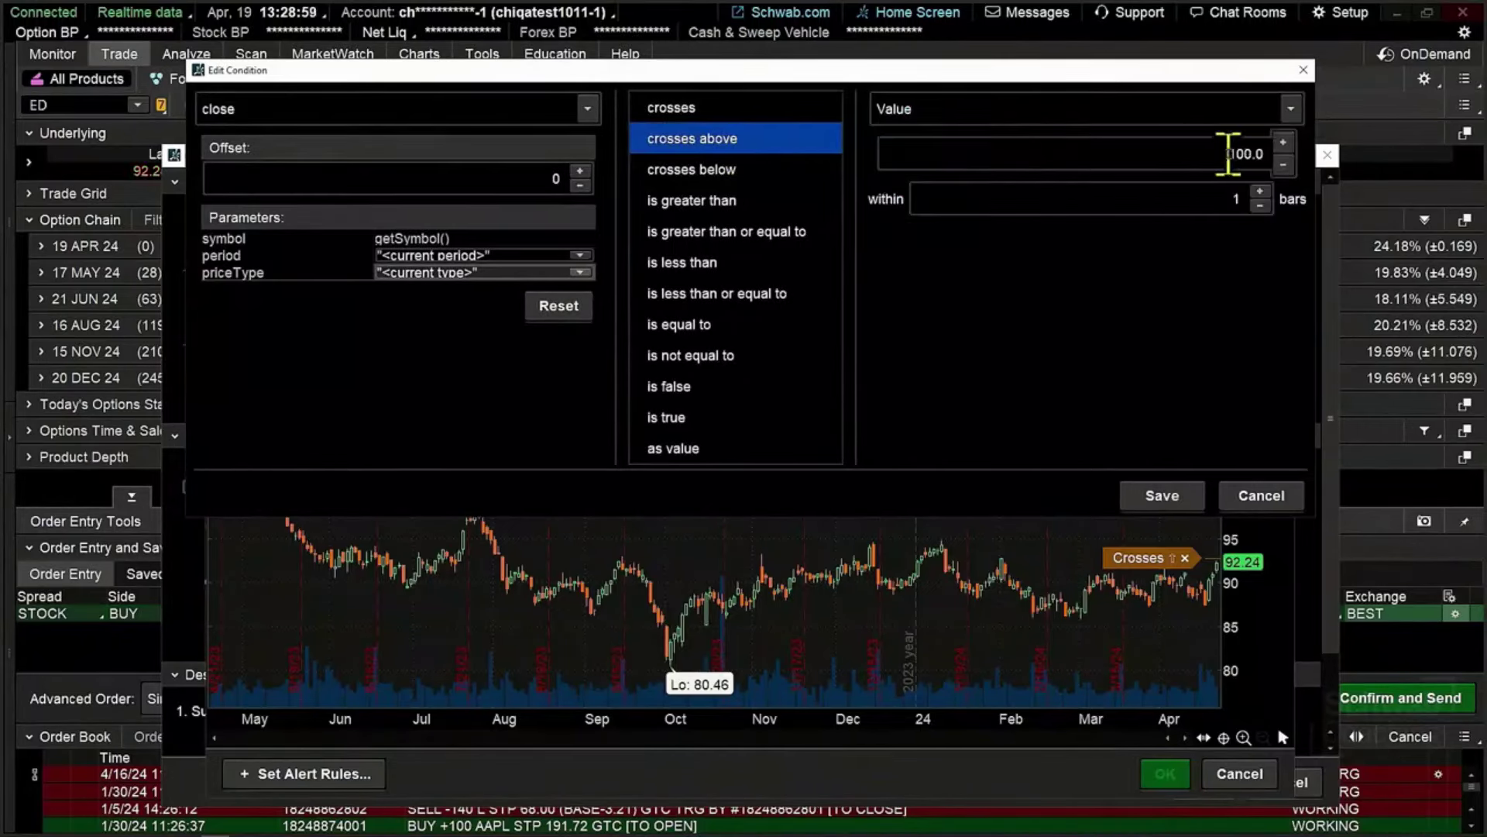
click(1228, 153)
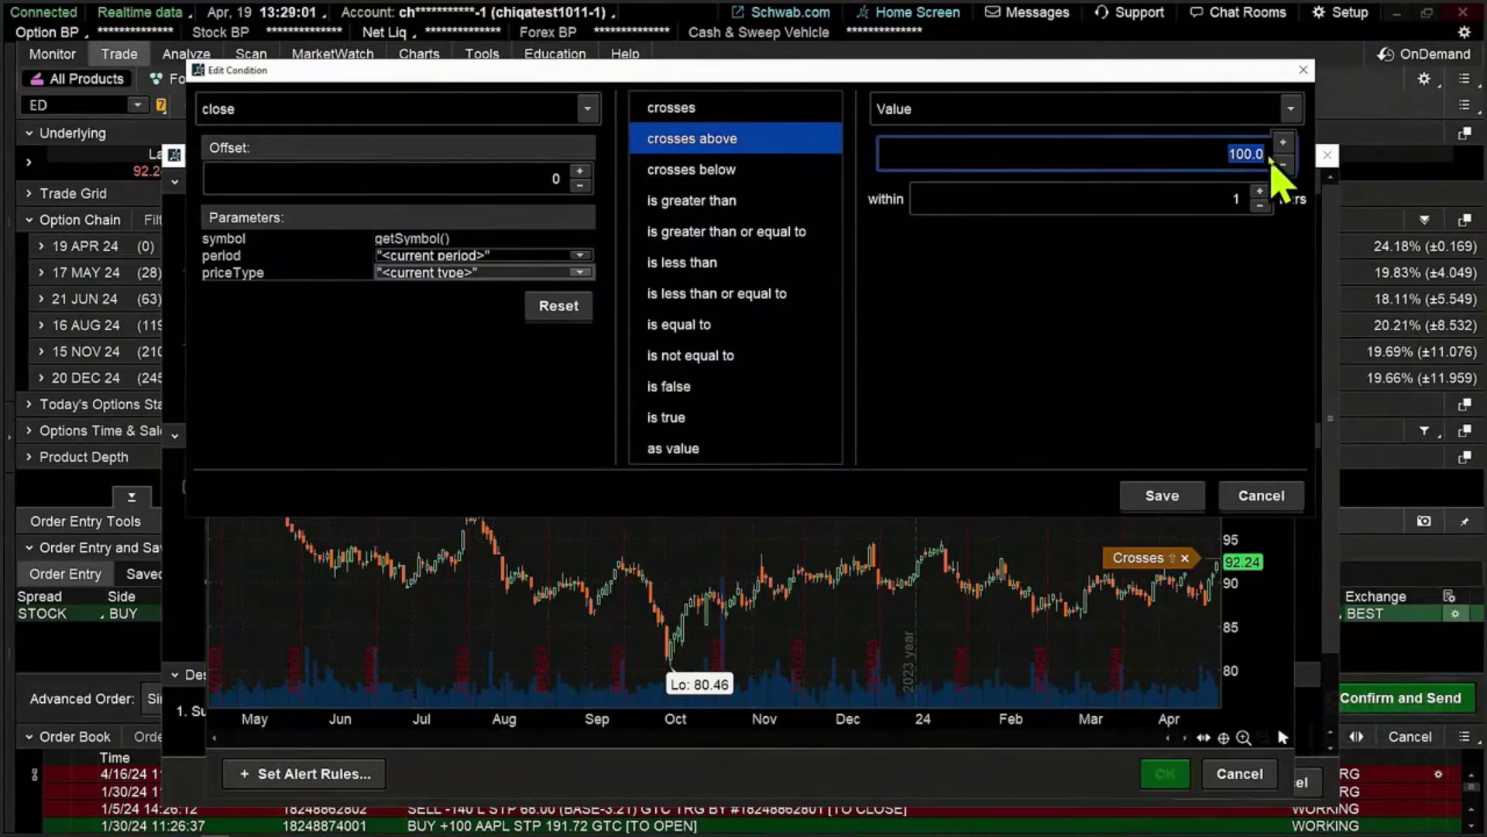
click(1278, 163)
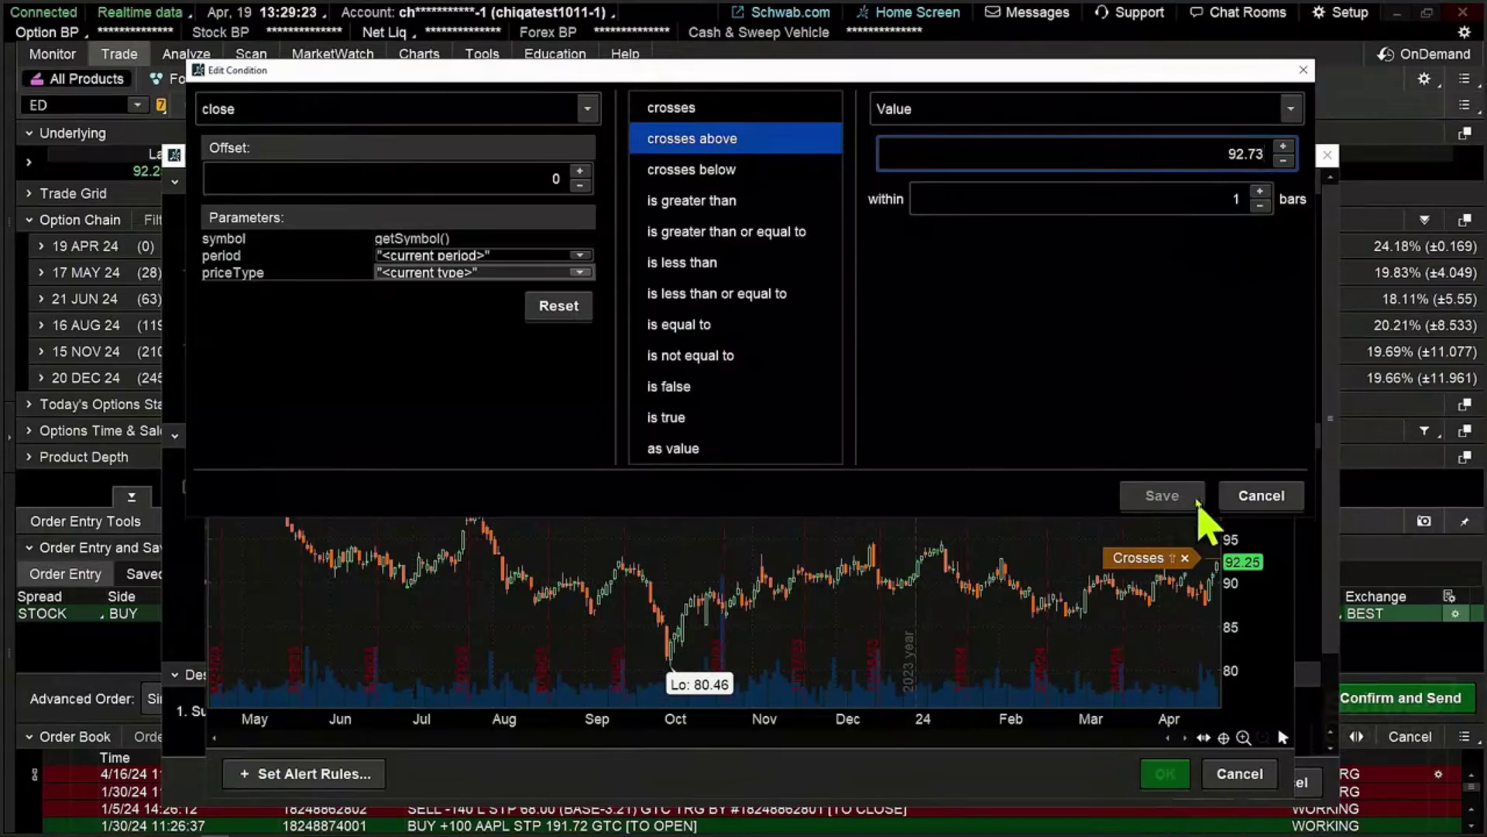
click(1235, 199)
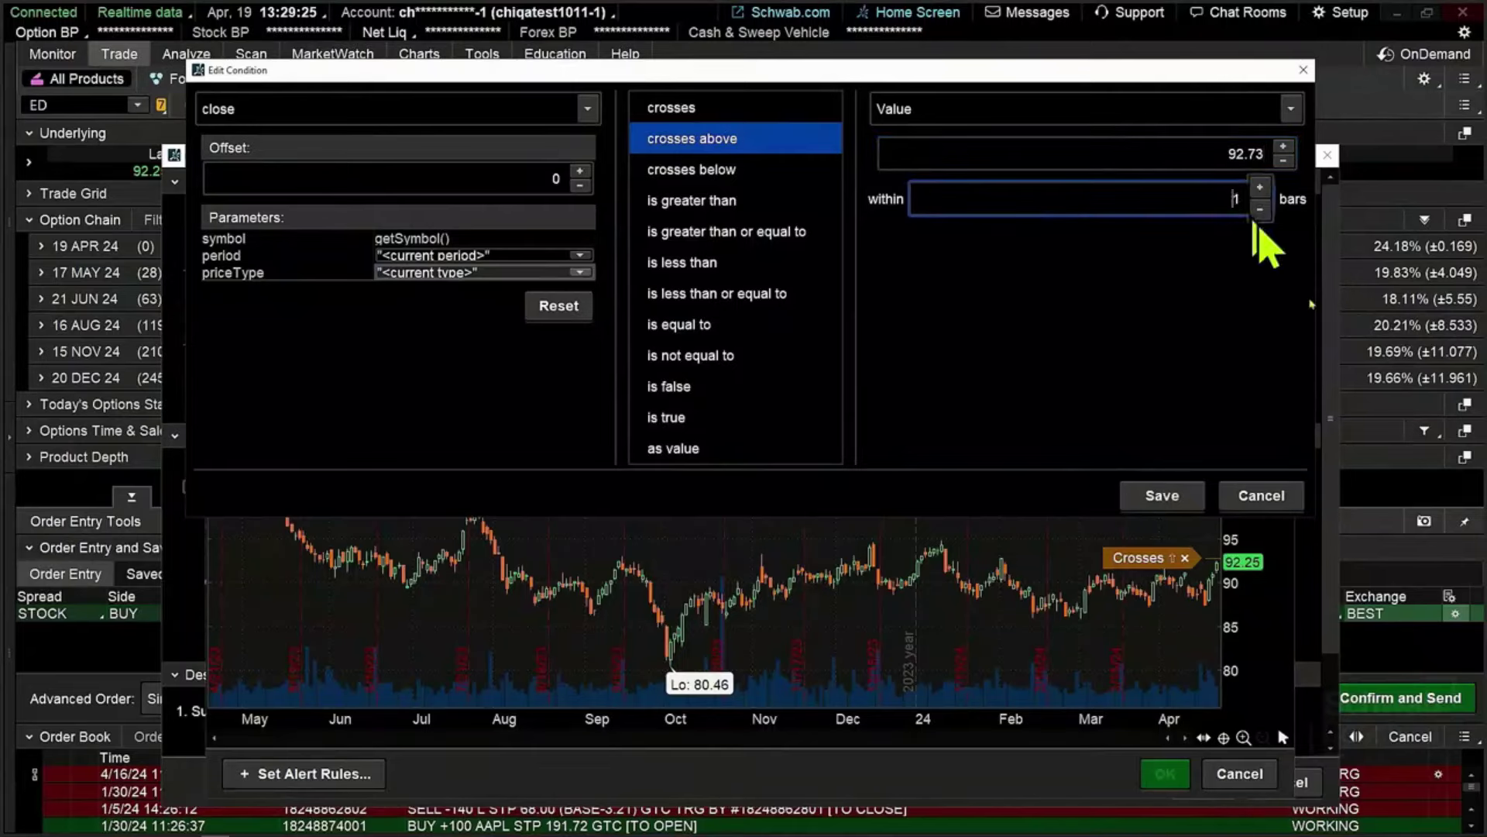
click(1164, 496)
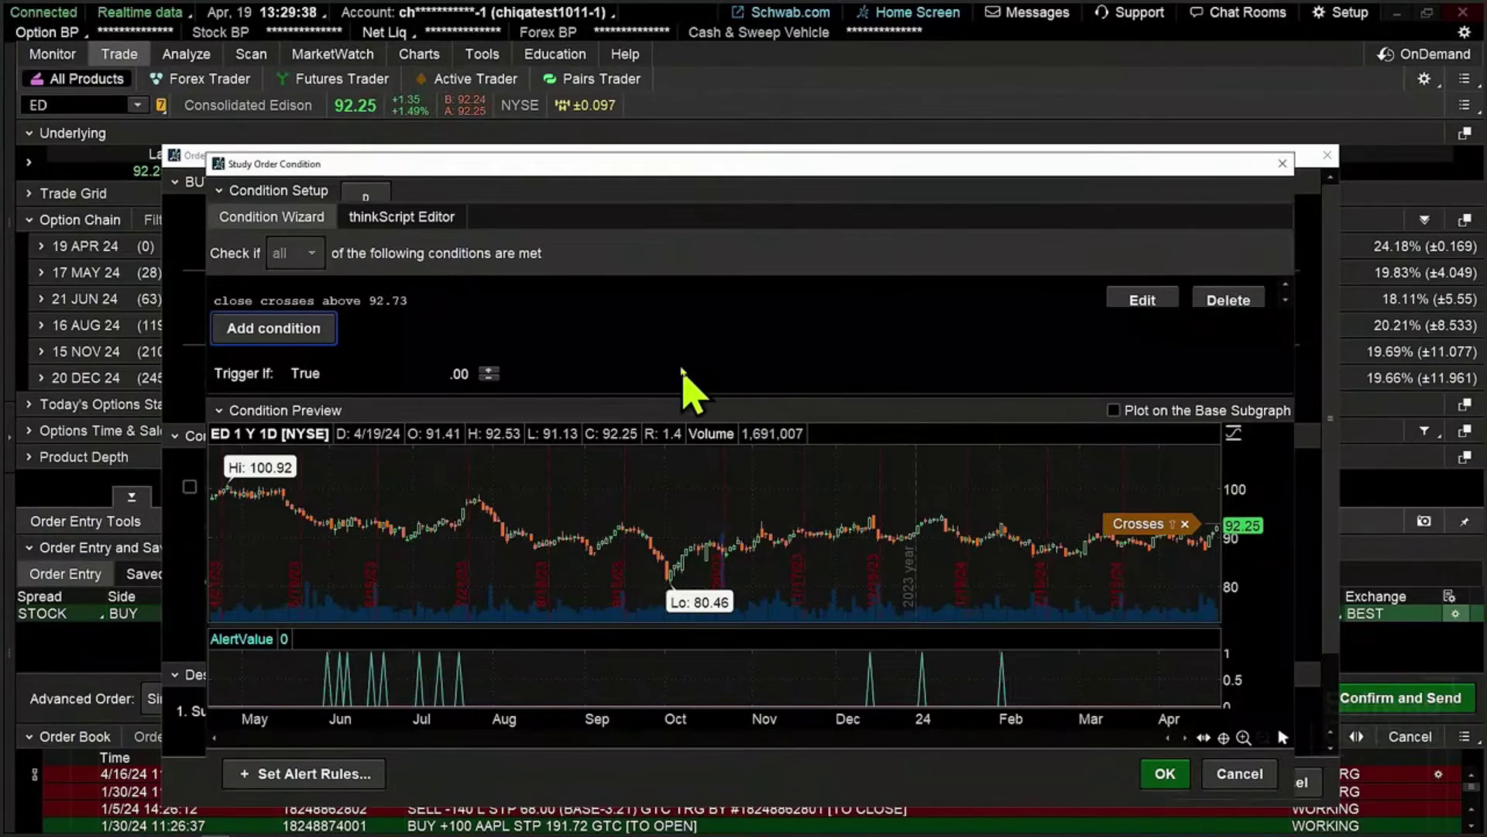
click(1162, 771)
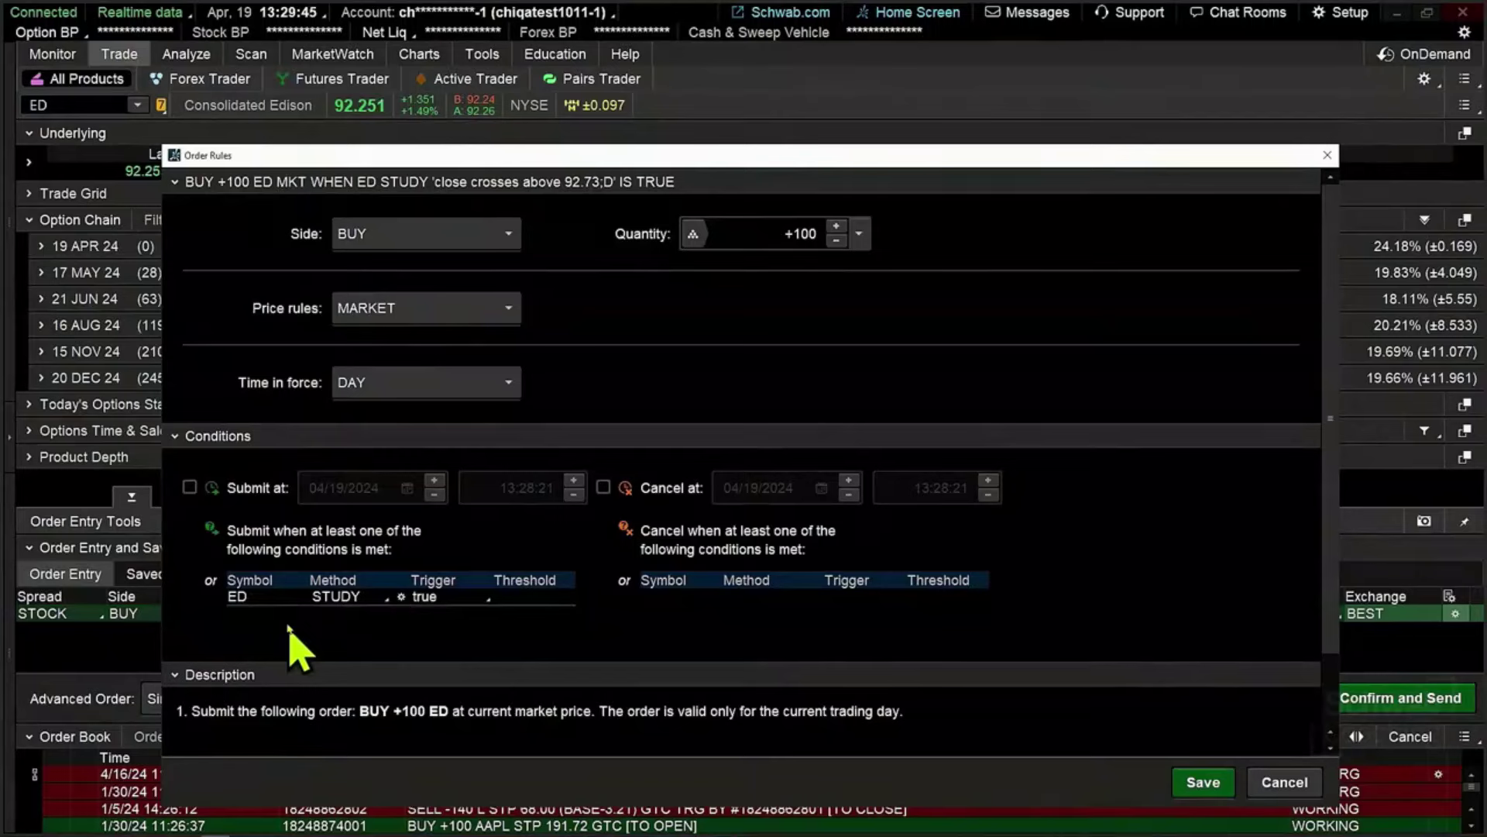
Reopen the study of the ED submit condition for editing and start adding a second condition
click(365, 601)
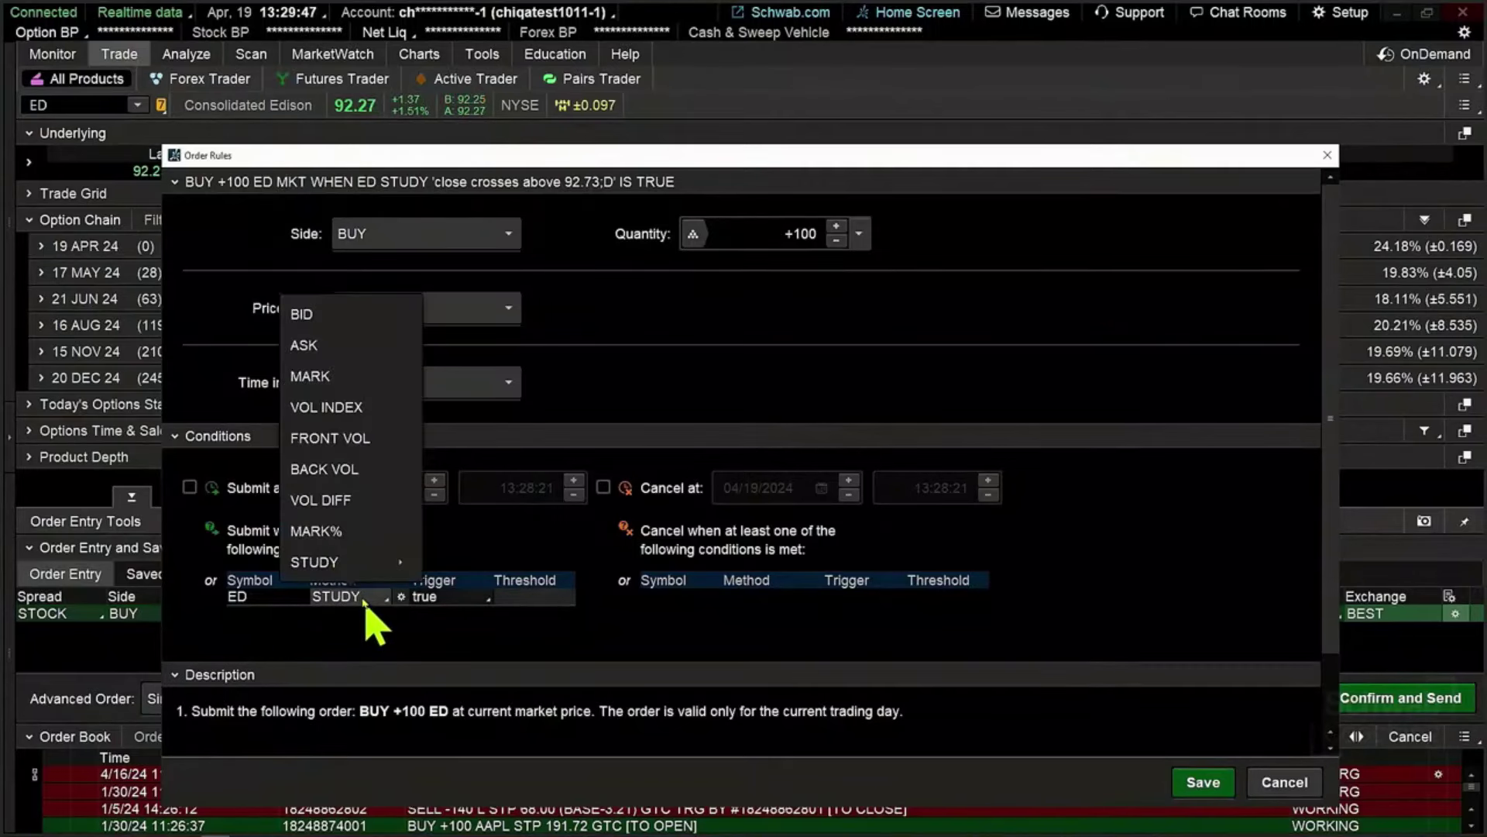
mouse_move(372, 564)
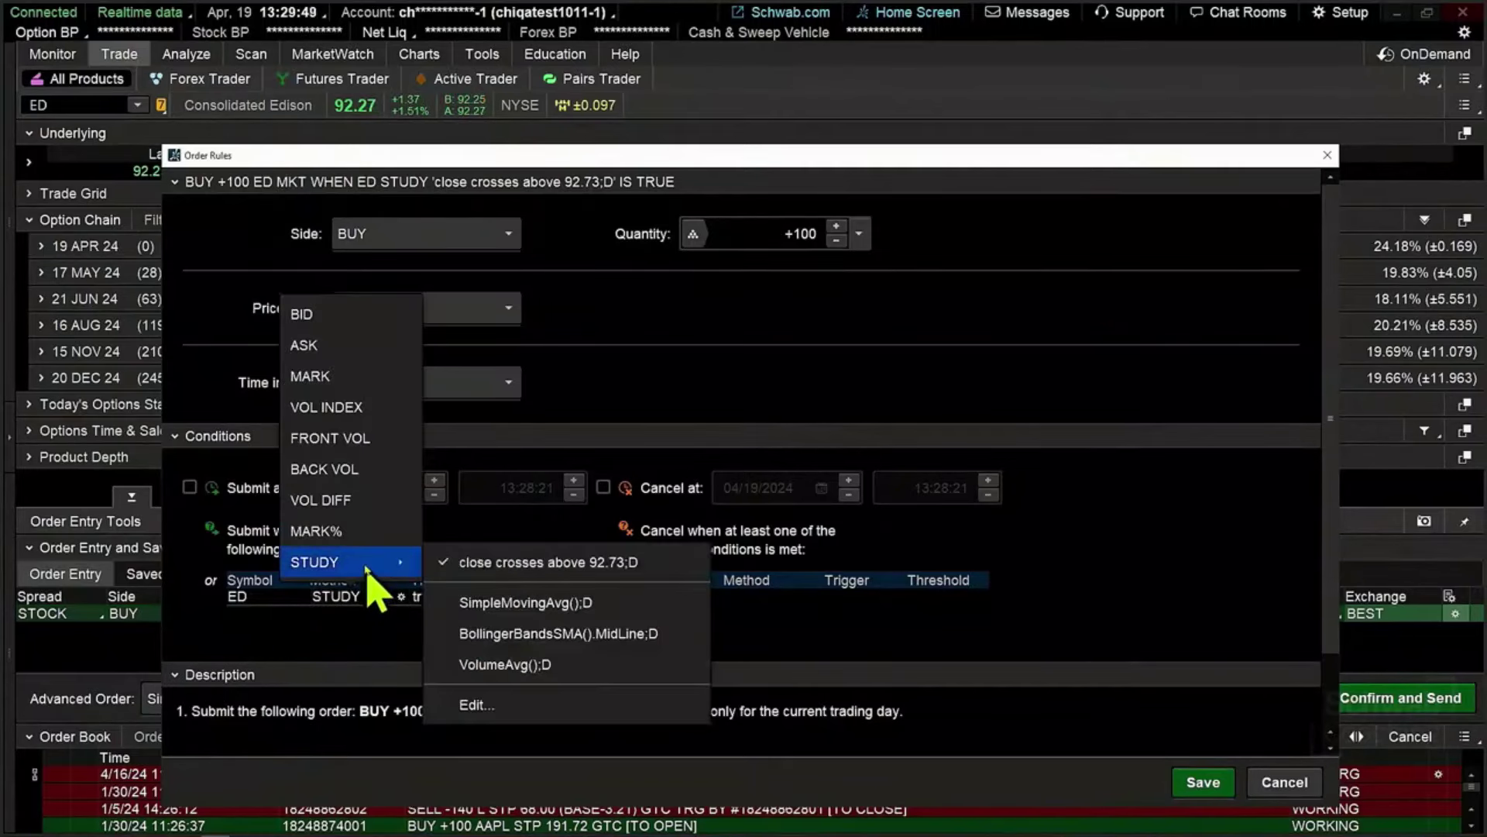
click(587, 566)
click(342, 600)
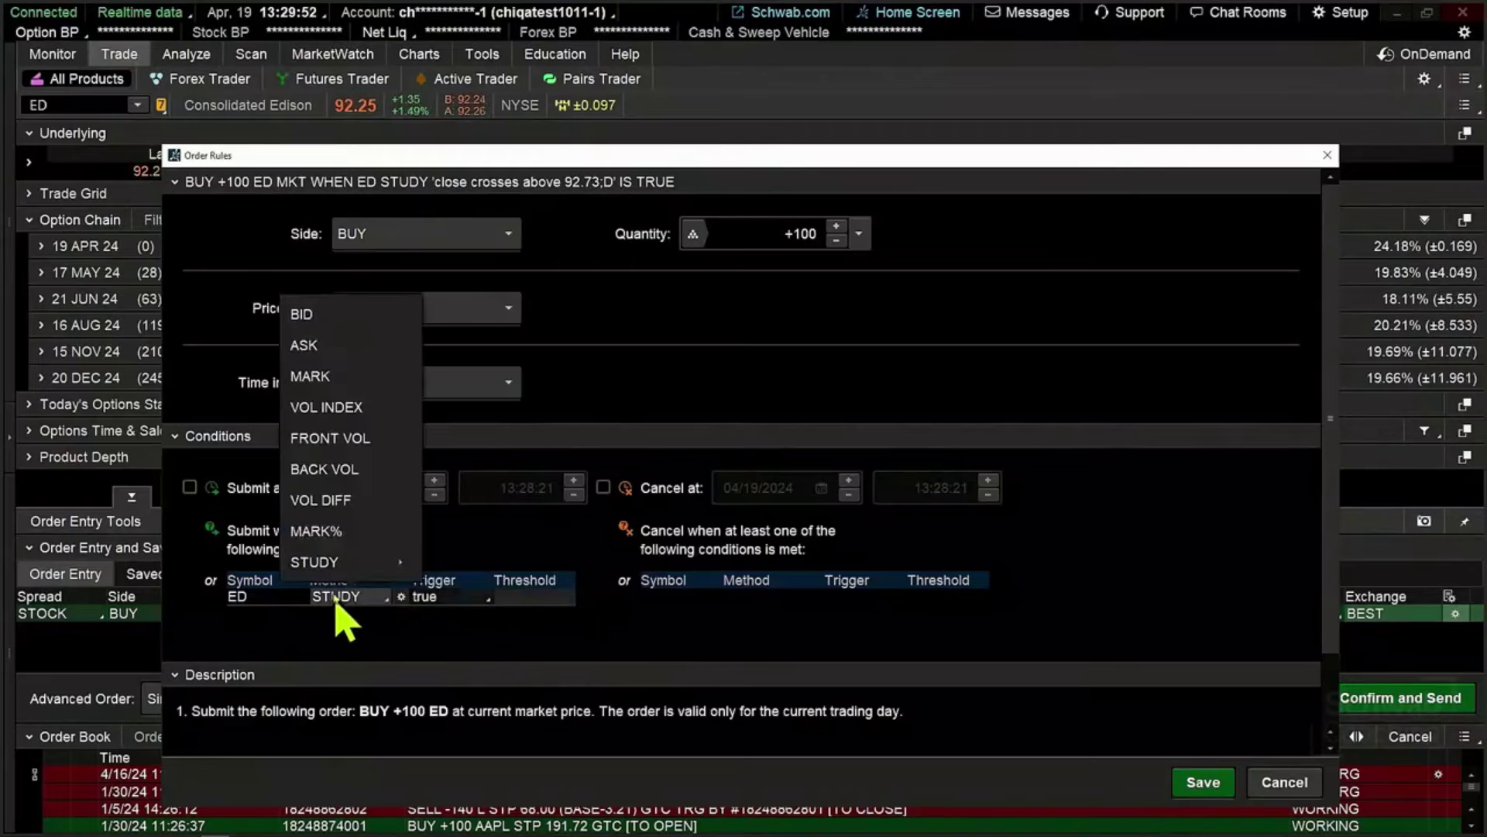
mouse_move(392, 571)
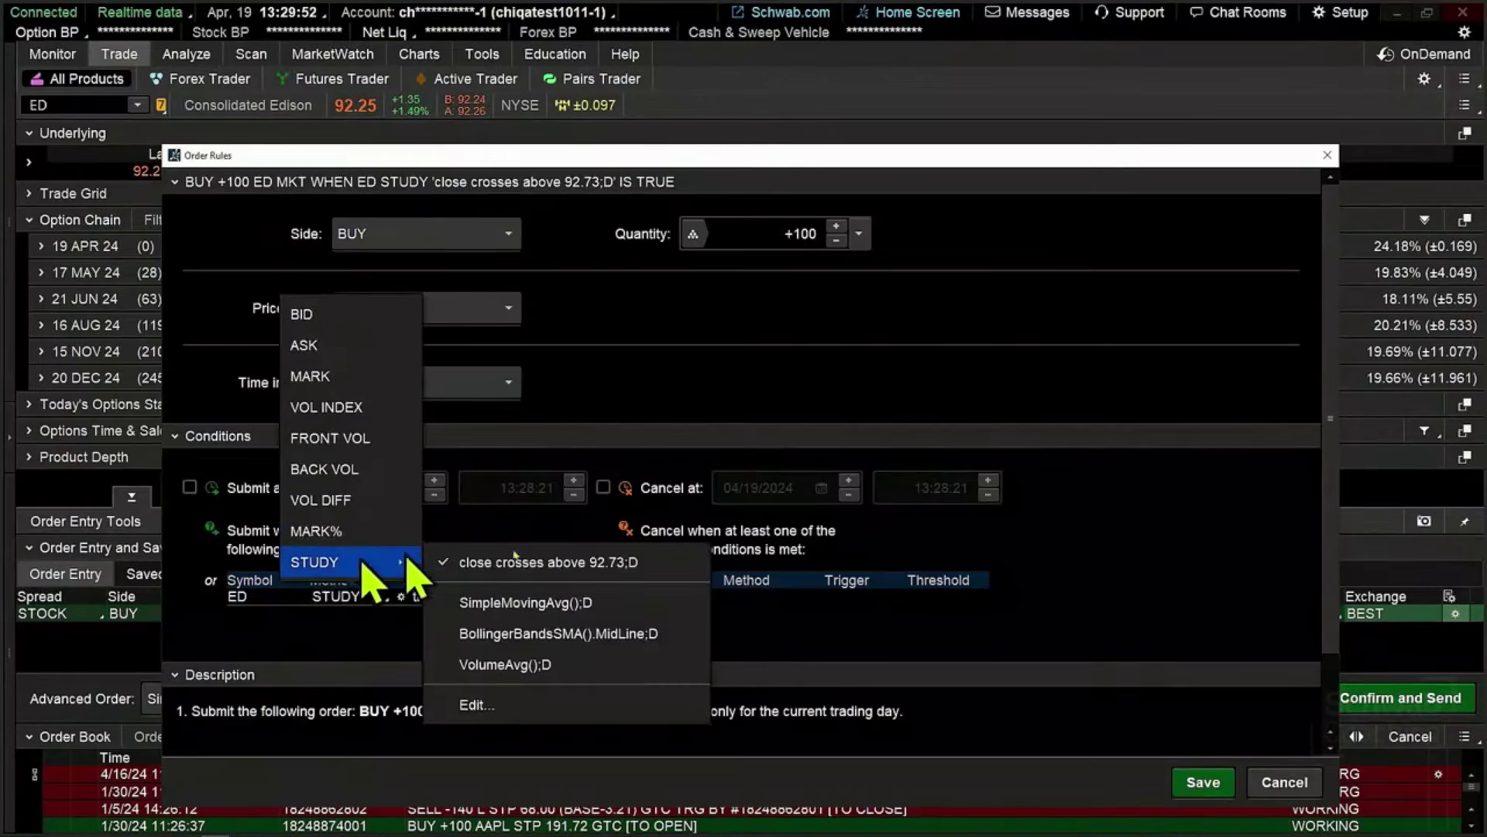
click(508, 703)
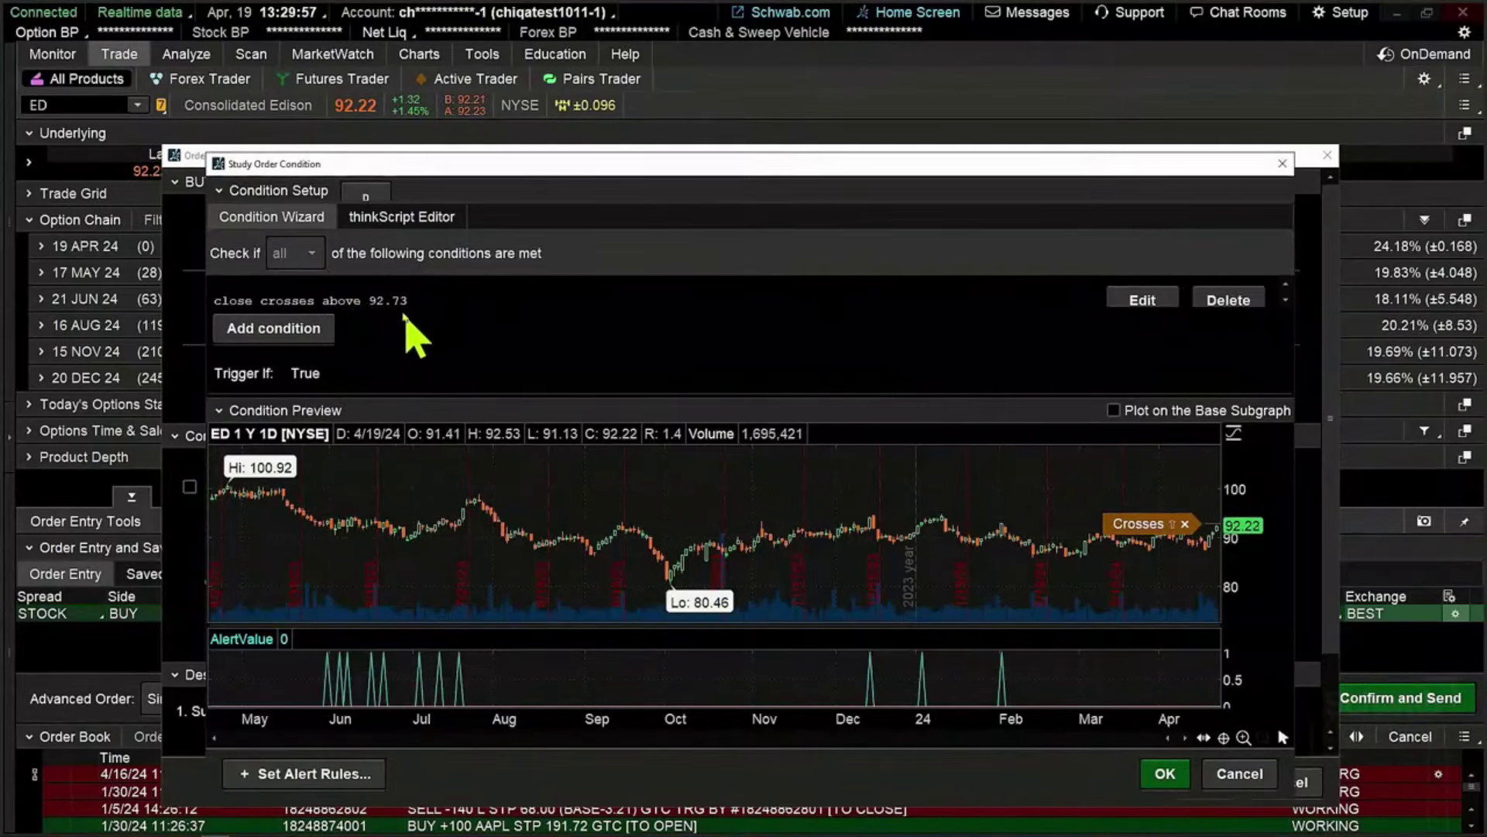
click(300, 335)
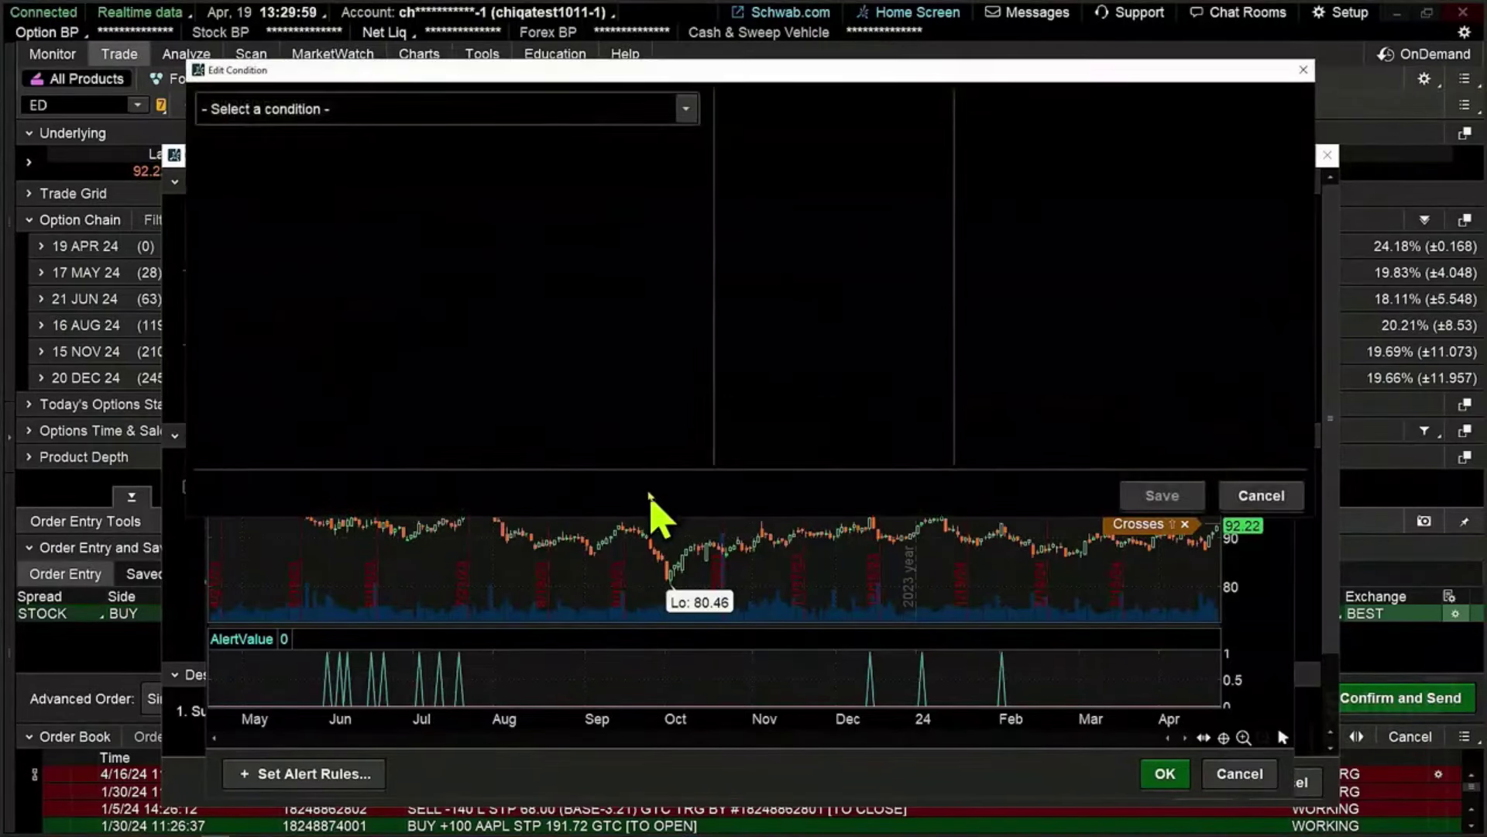
click(686, 110)
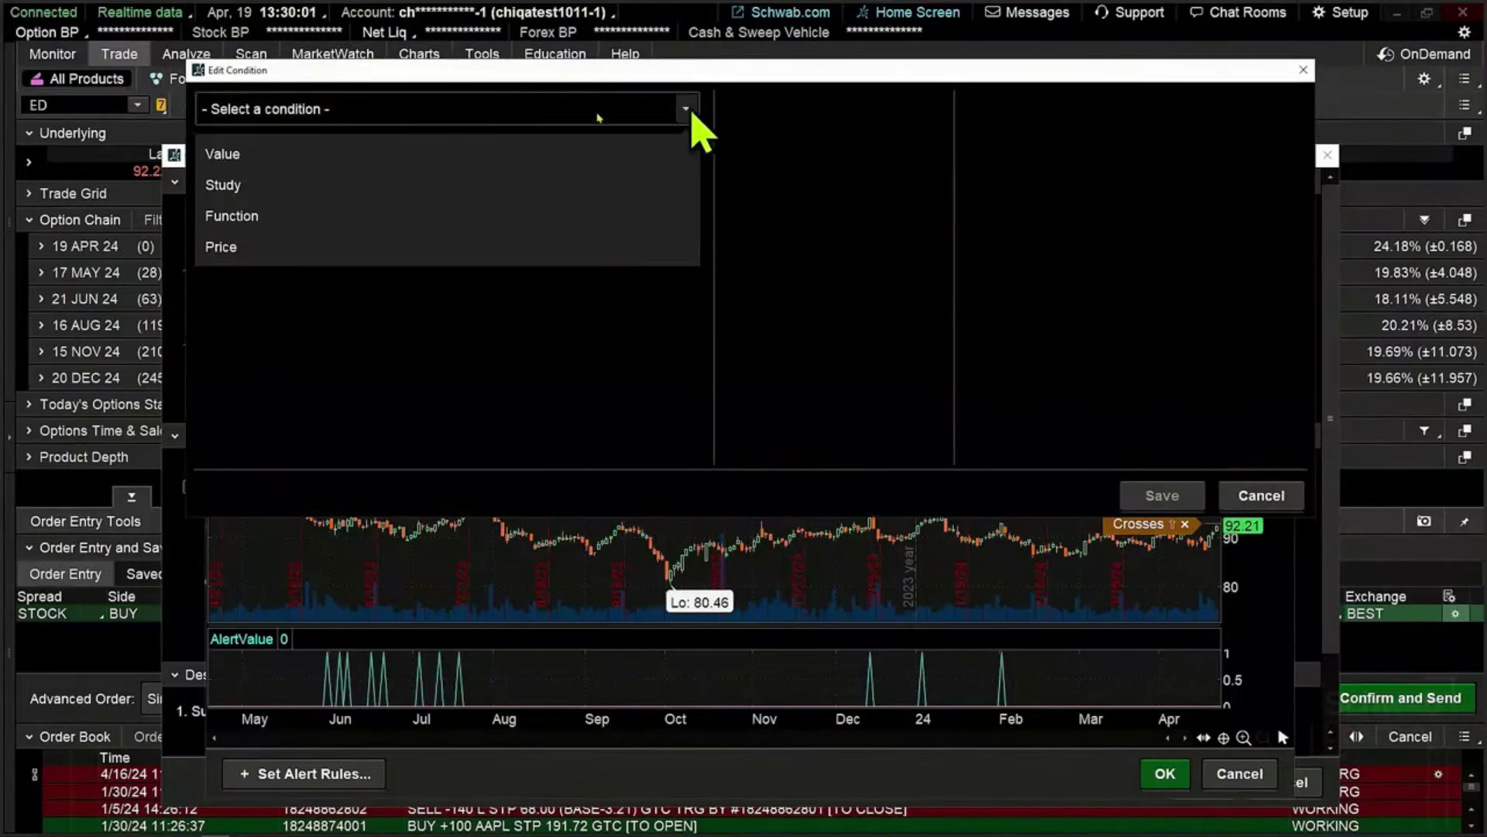
click(250, 188)
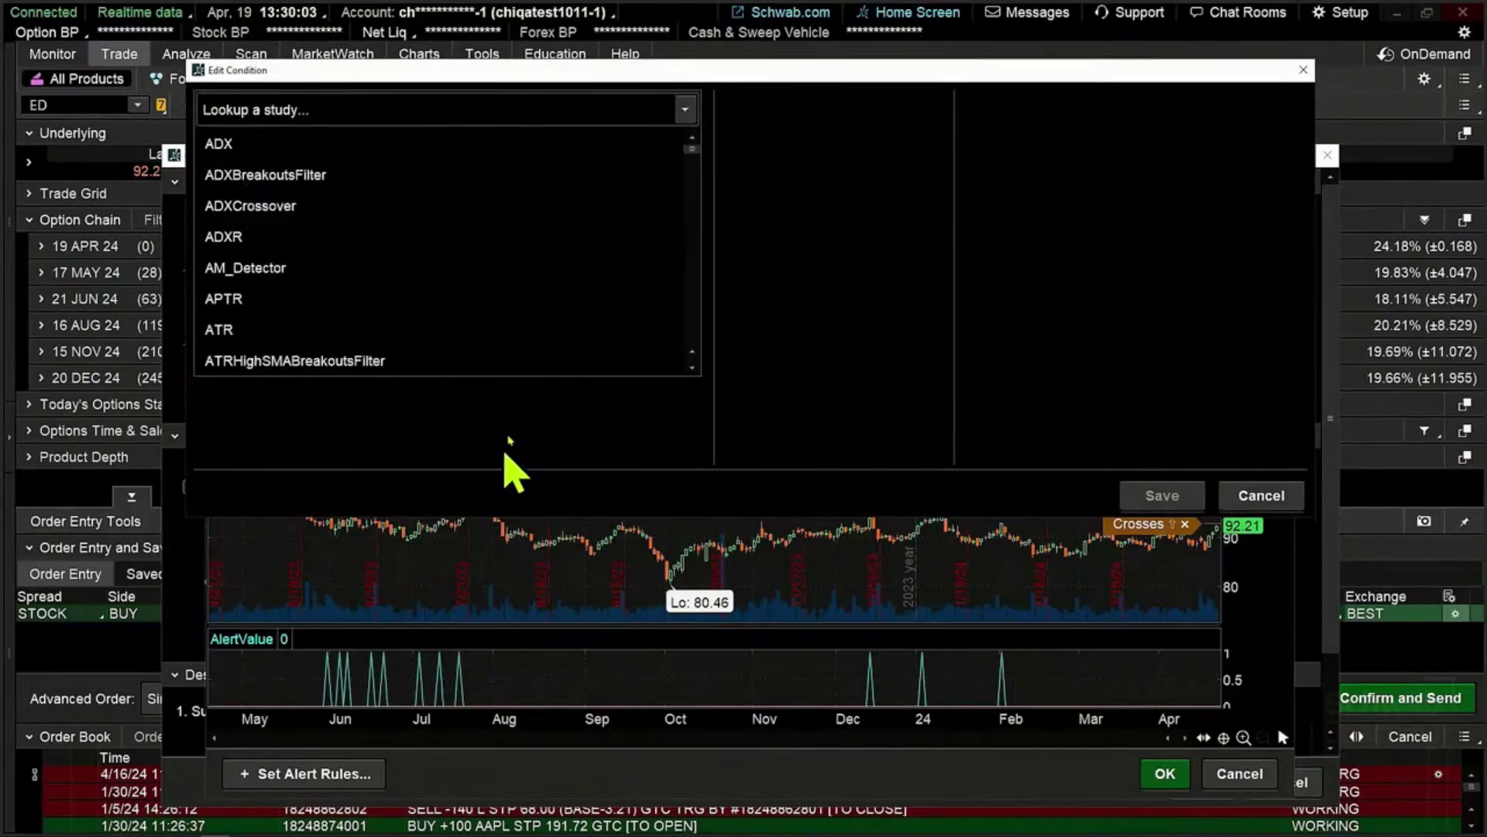
click(335, 115)
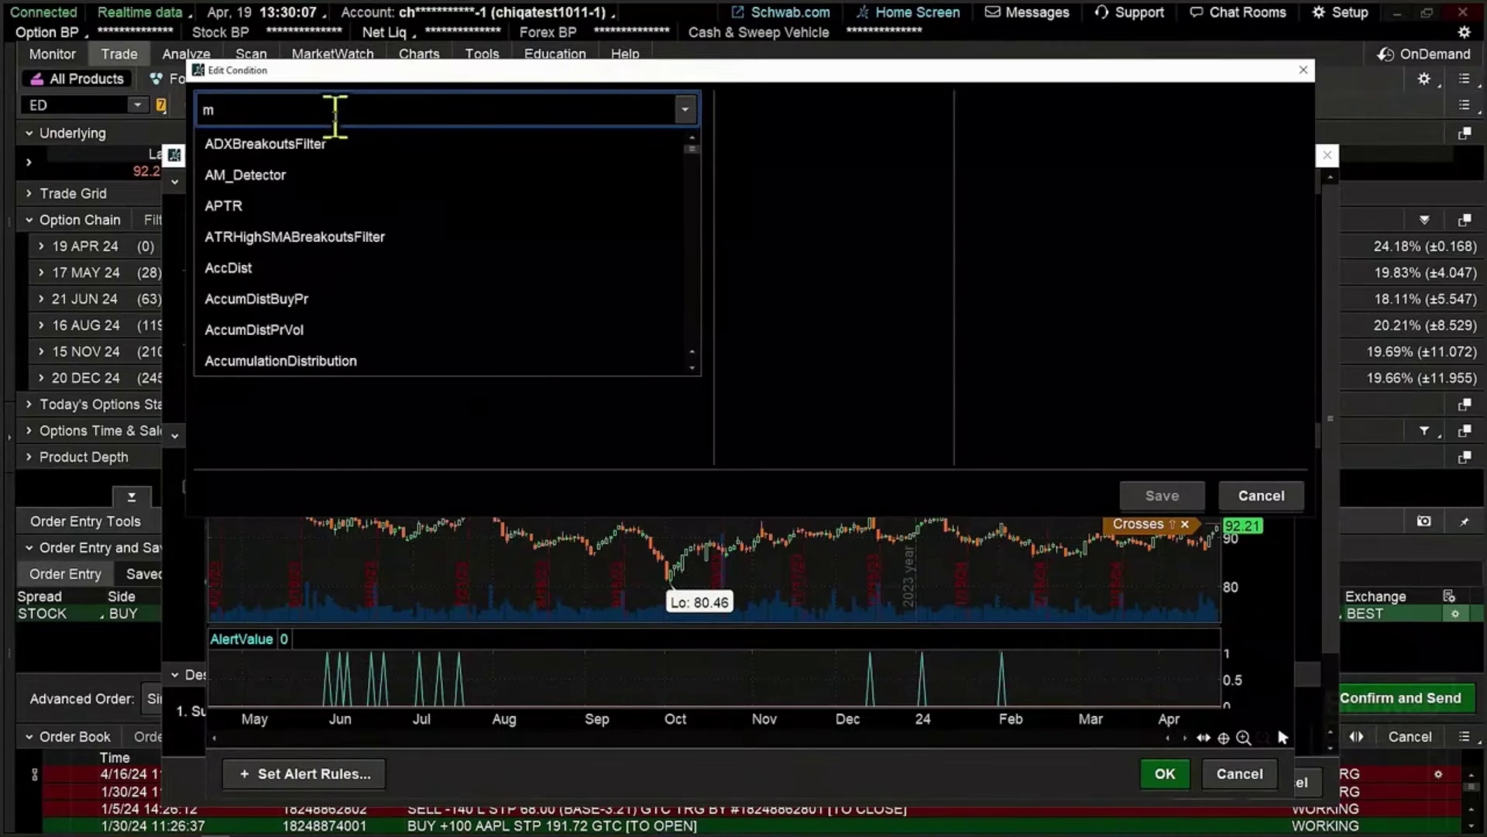
text(mac)
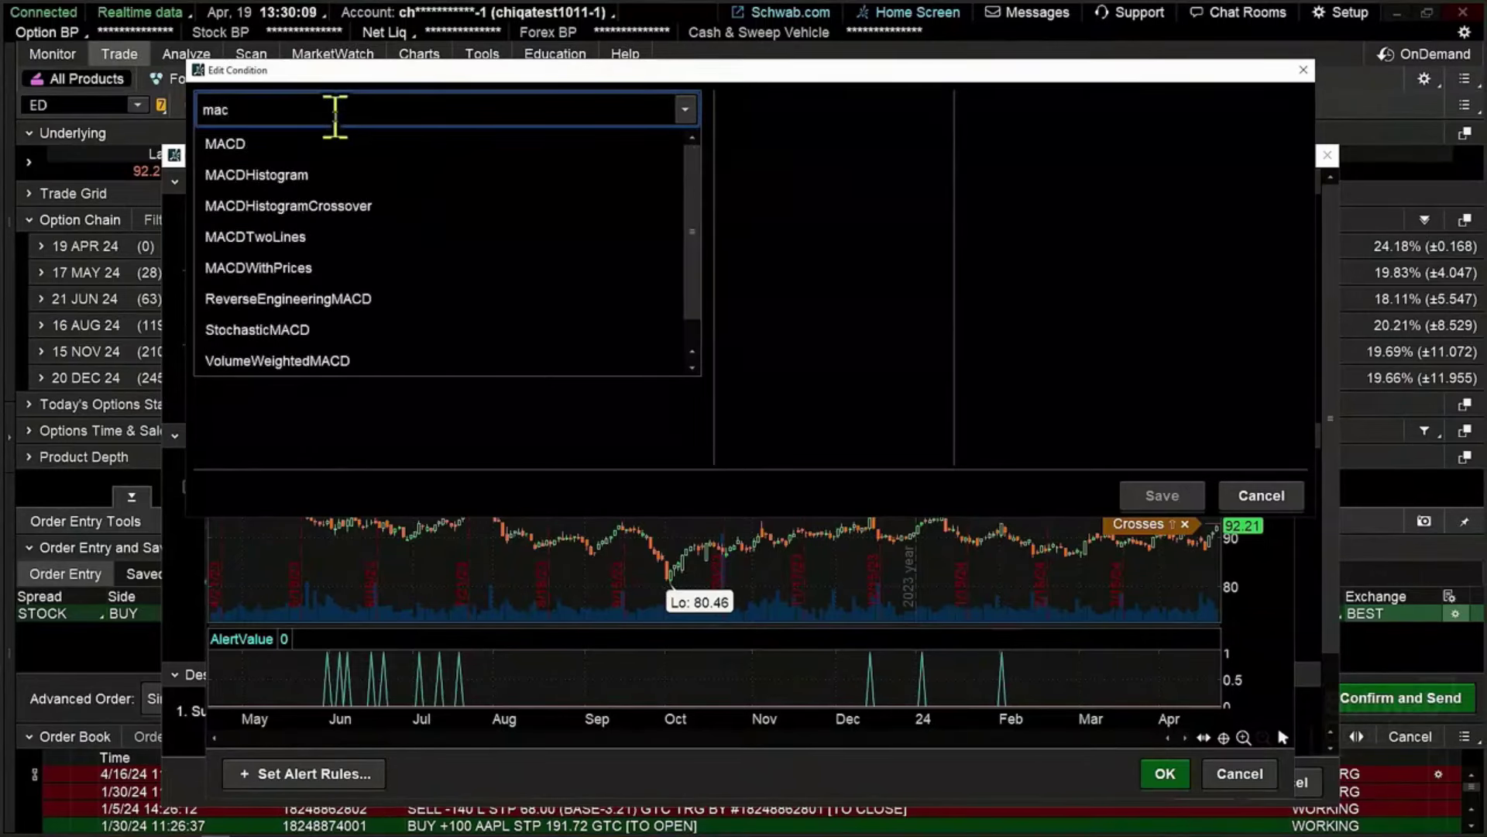
text(d)
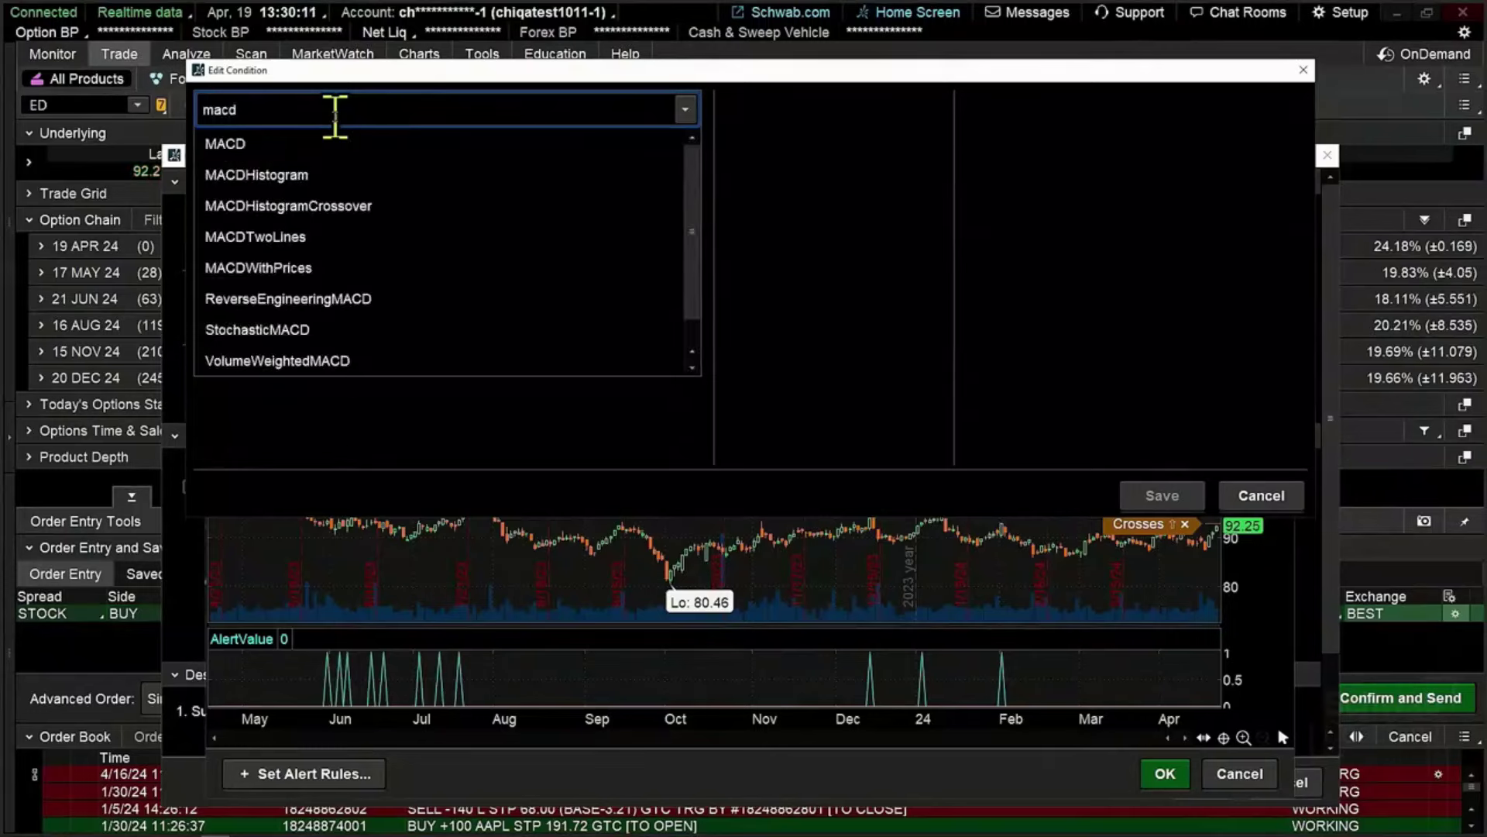
key(BackSpace)
key(BackSpace)
key(BackSpace)
key(BackSpace)
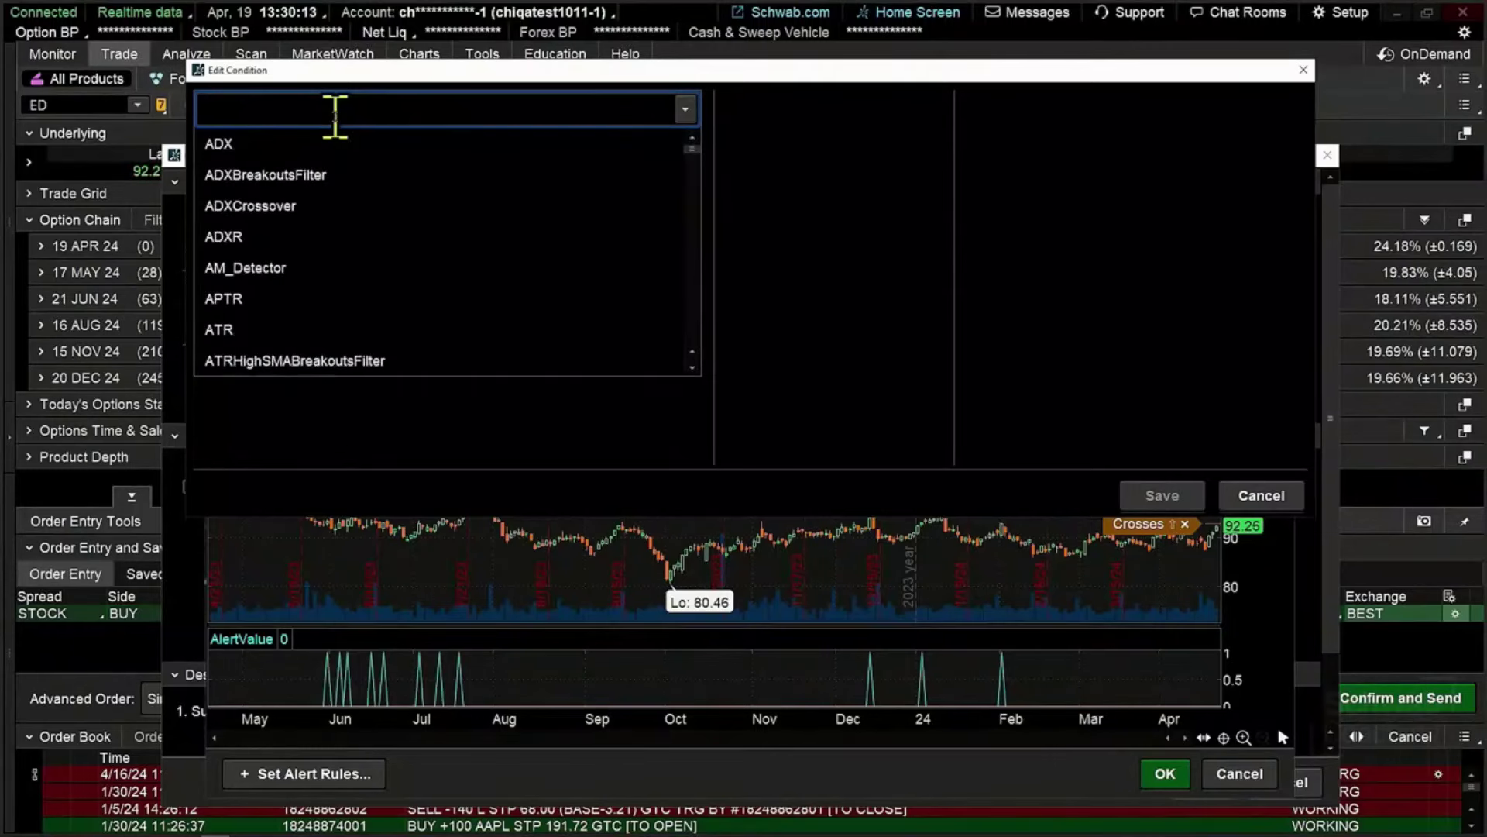
click(552, 474)
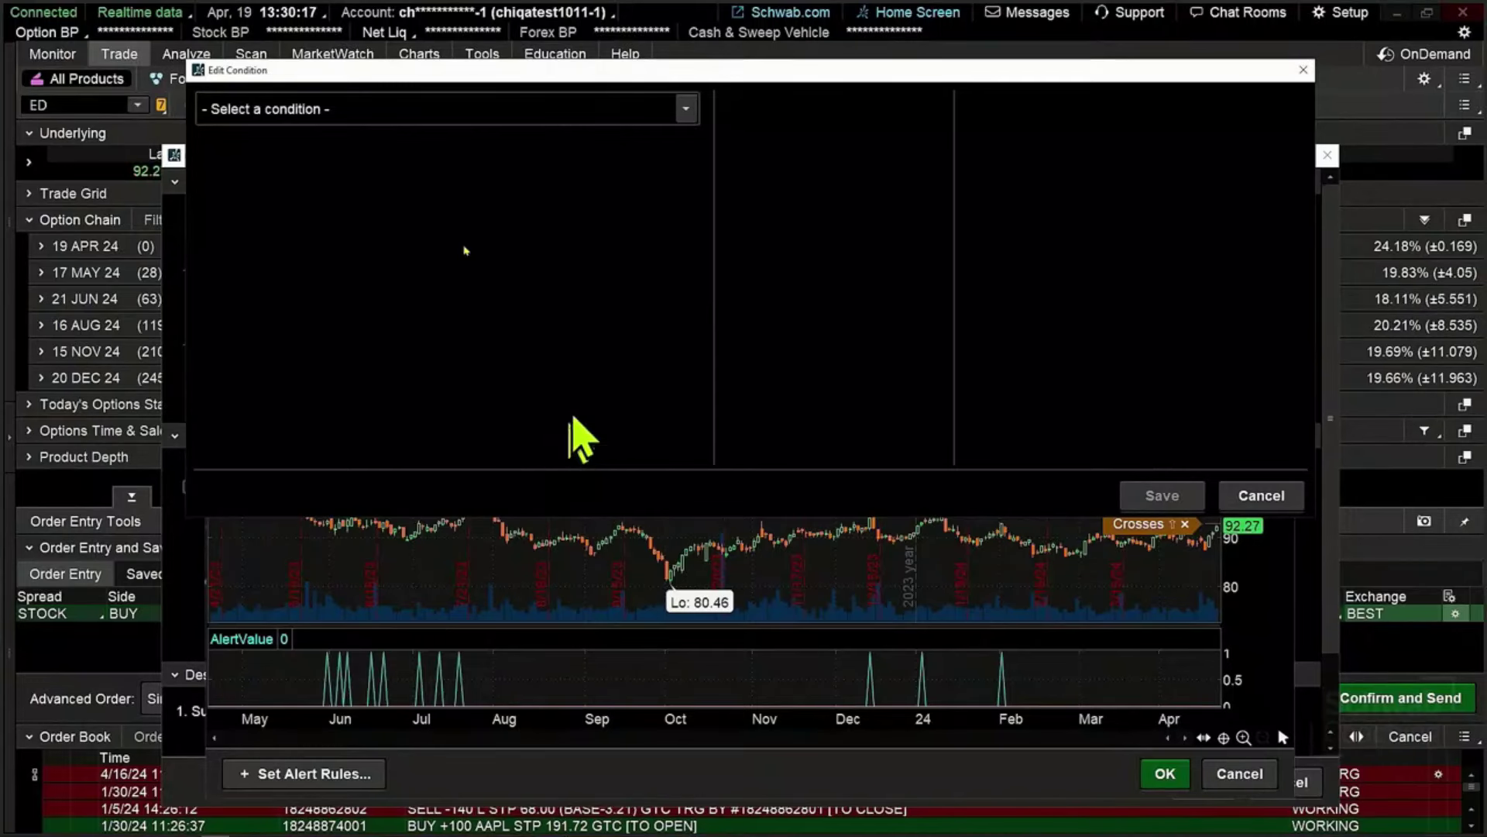
Base the second condition on a study and filter the study list to Momentum Studies
click(361, 112)
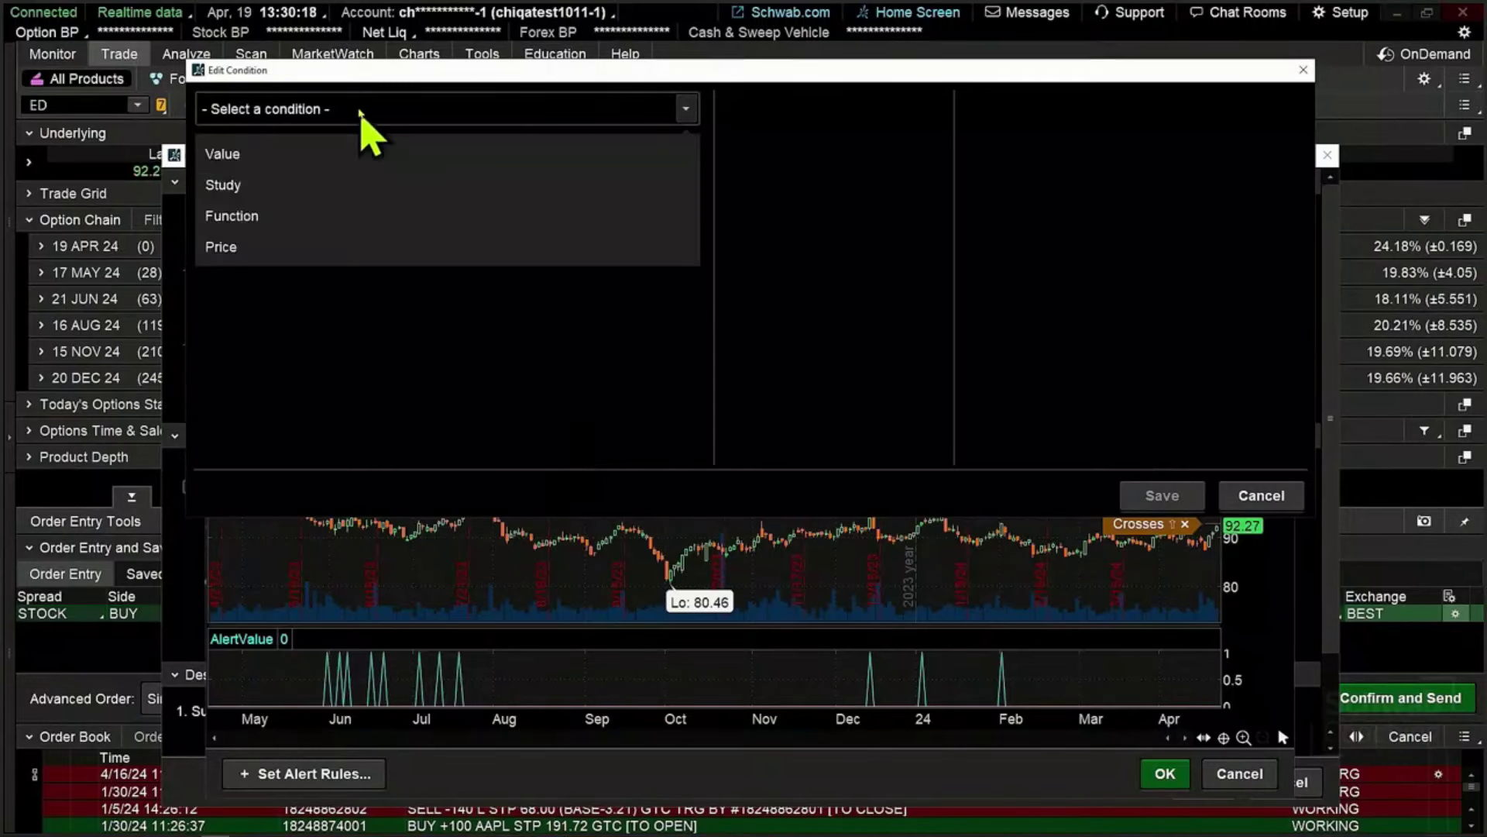
click(240, 195)
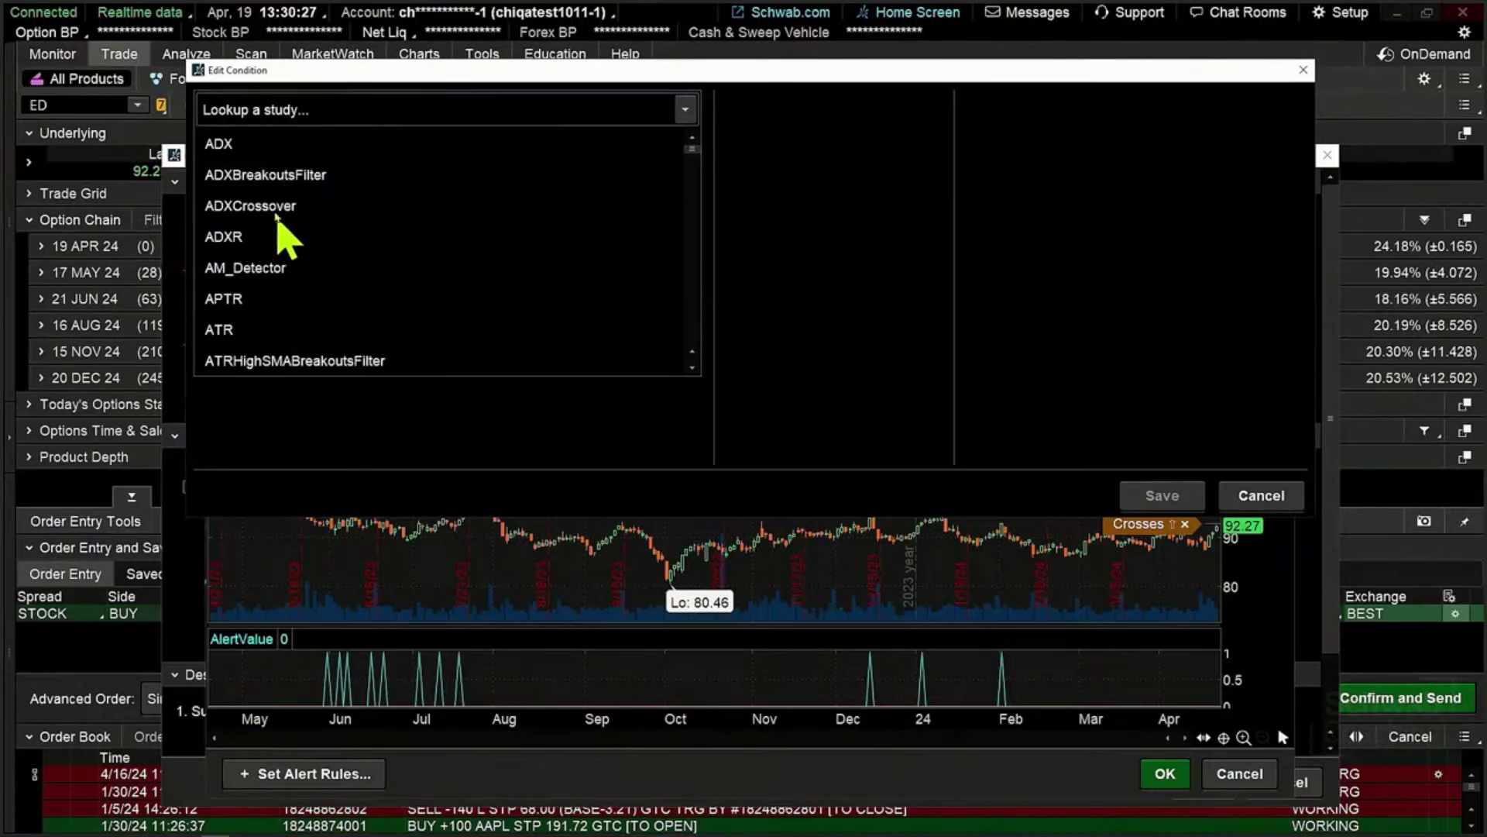
scroll(279, 213, up, 4)
scroll(284, 206, down, 4)
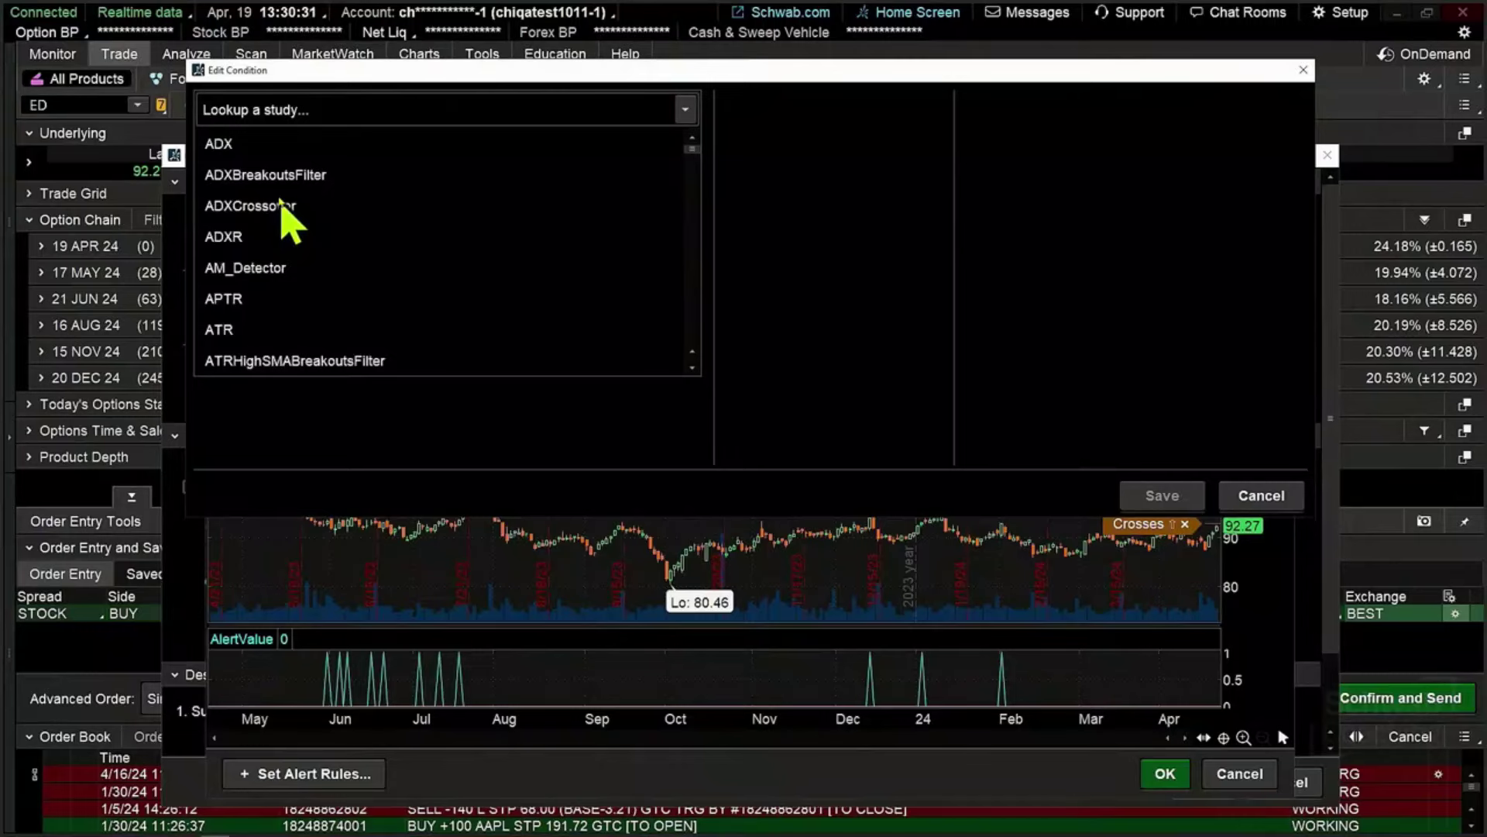
click(687, 112)
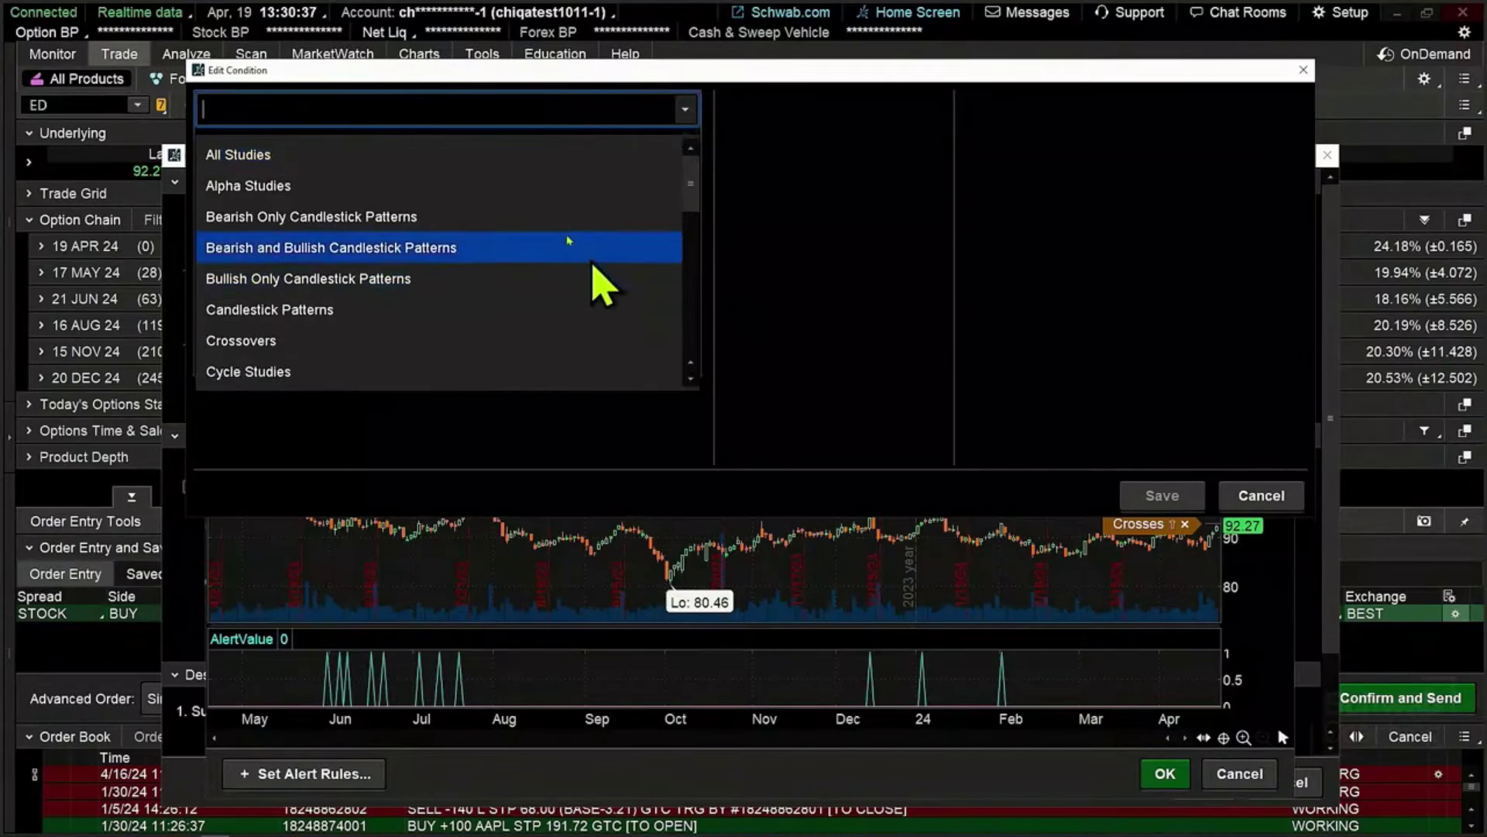
scroll(447, 203, down, 3)
scroll(447, 206, up, 3)
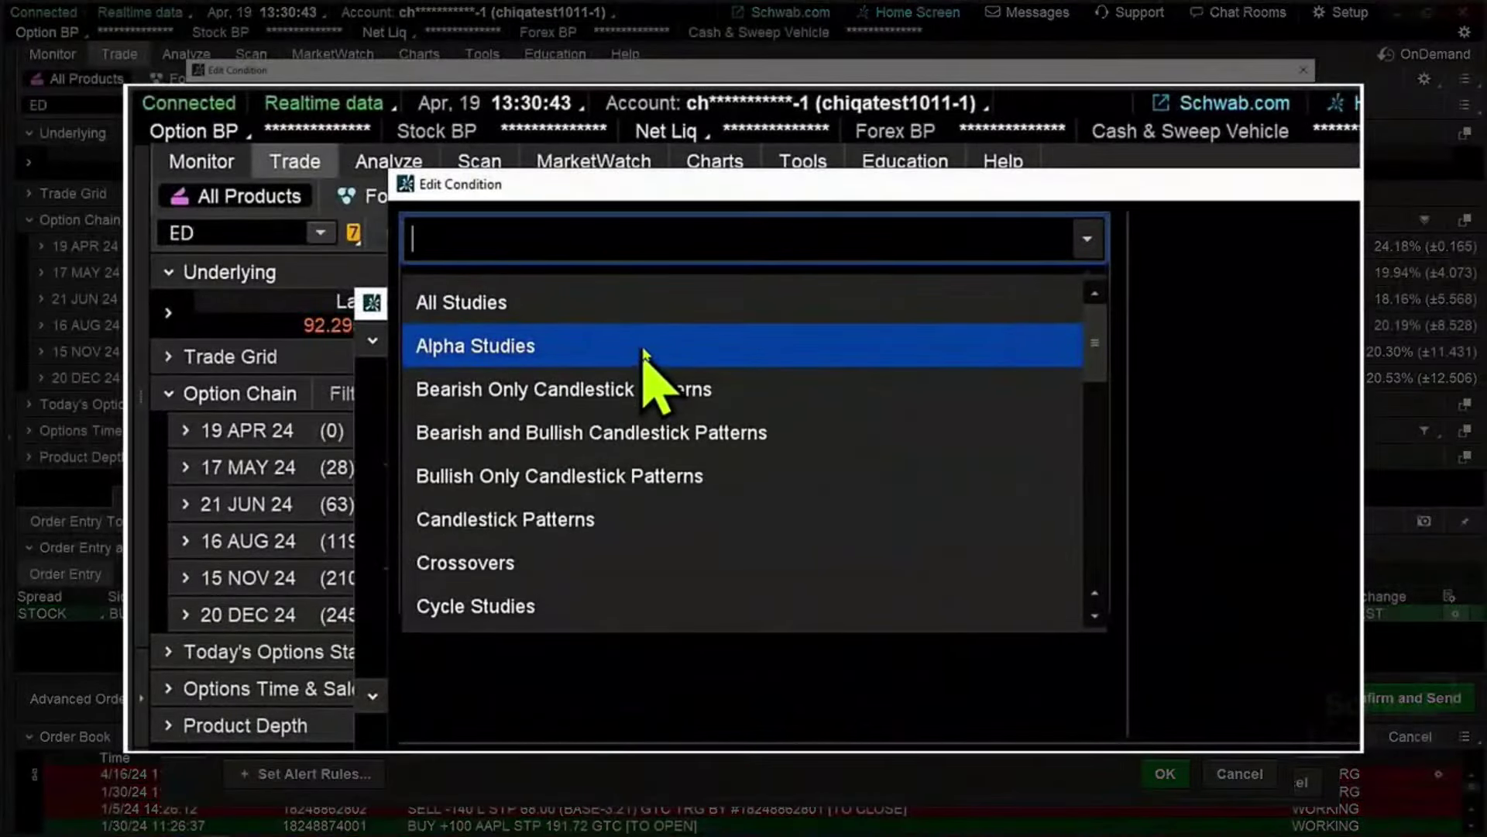
scroll(682, 340, down, 3)
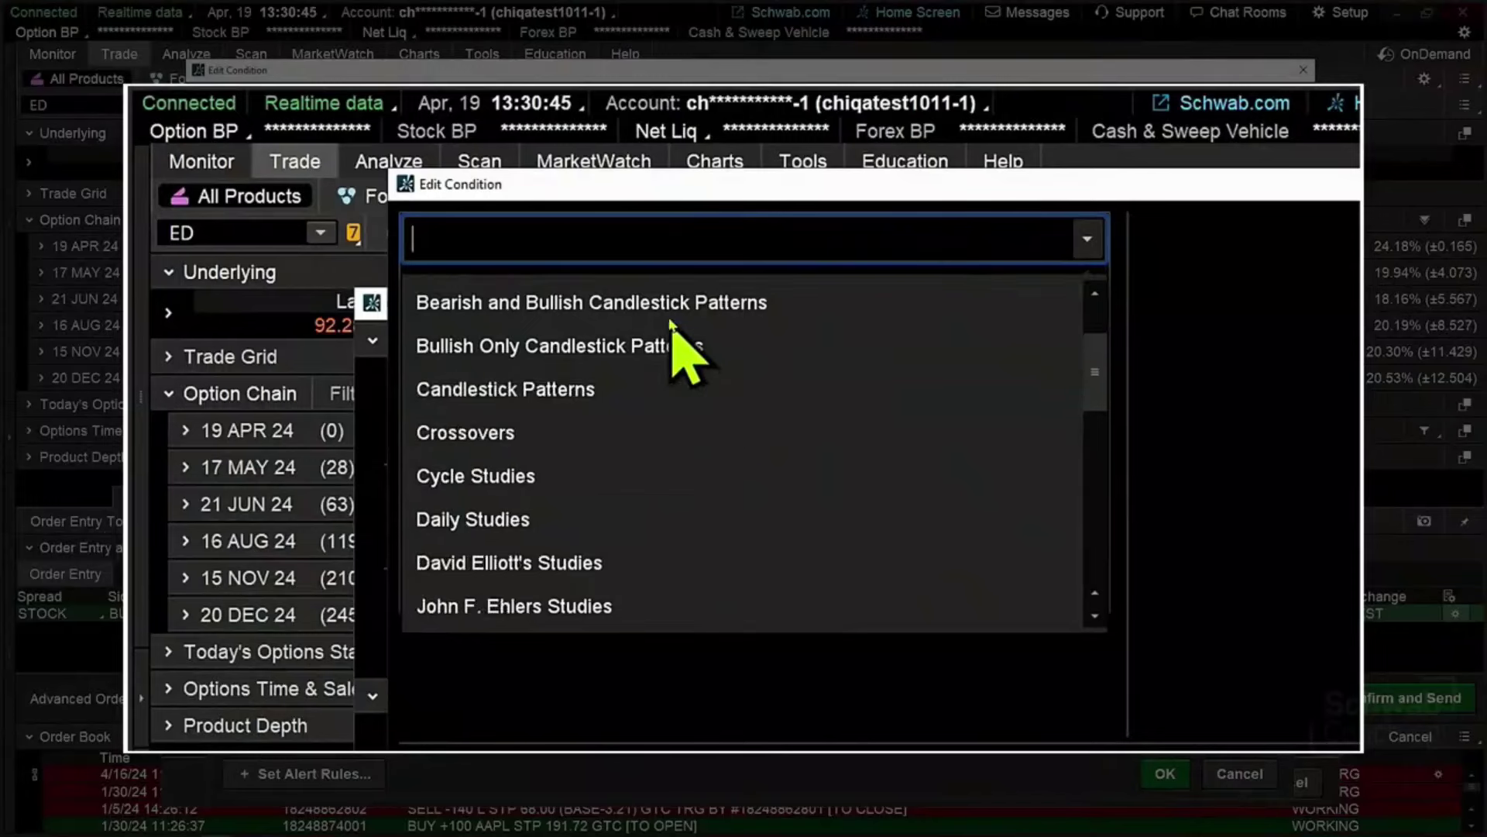
scroll(681, 341, down, 3)
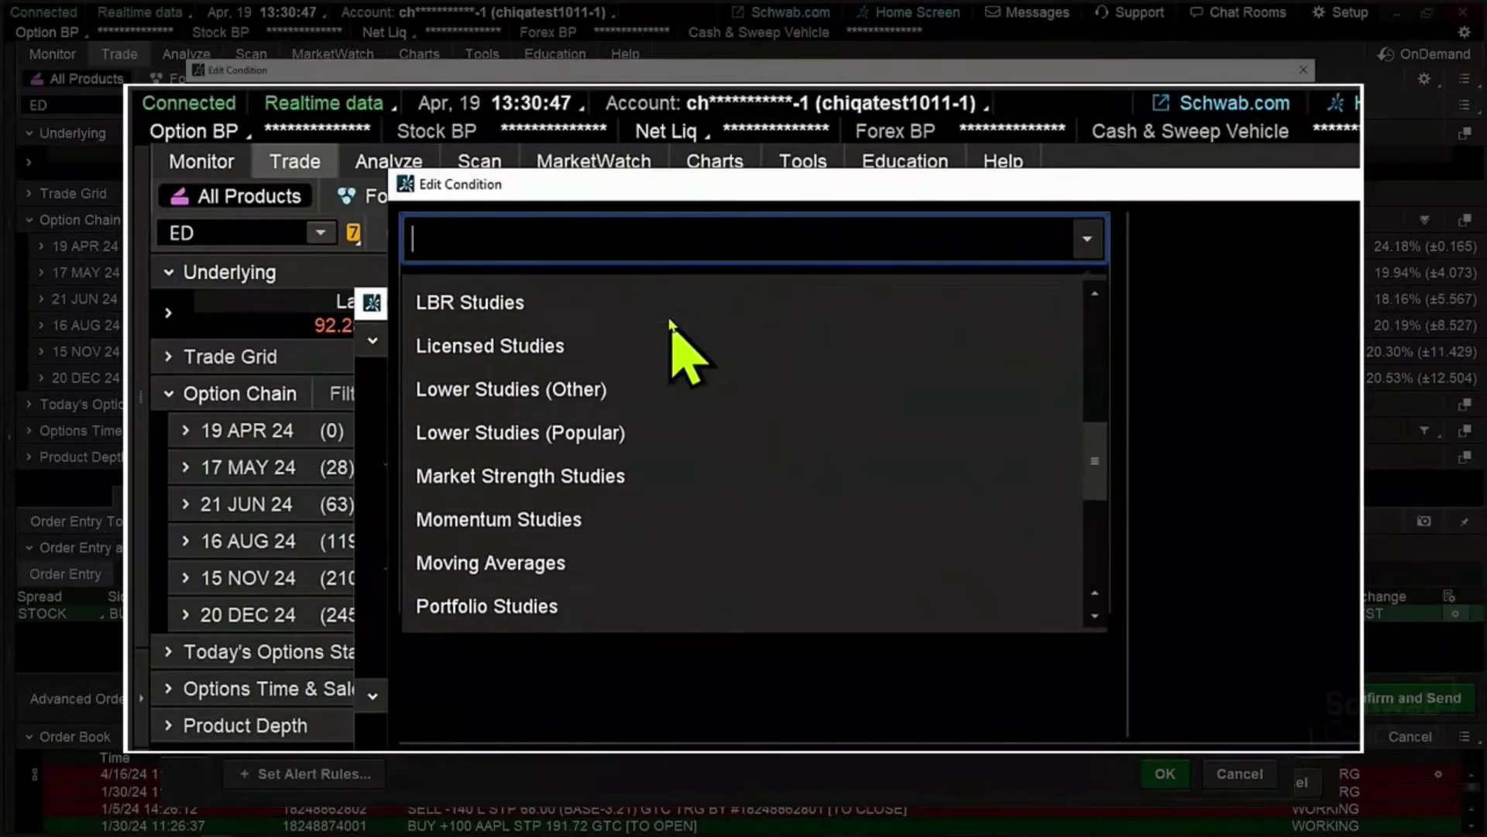
click(560, 524)
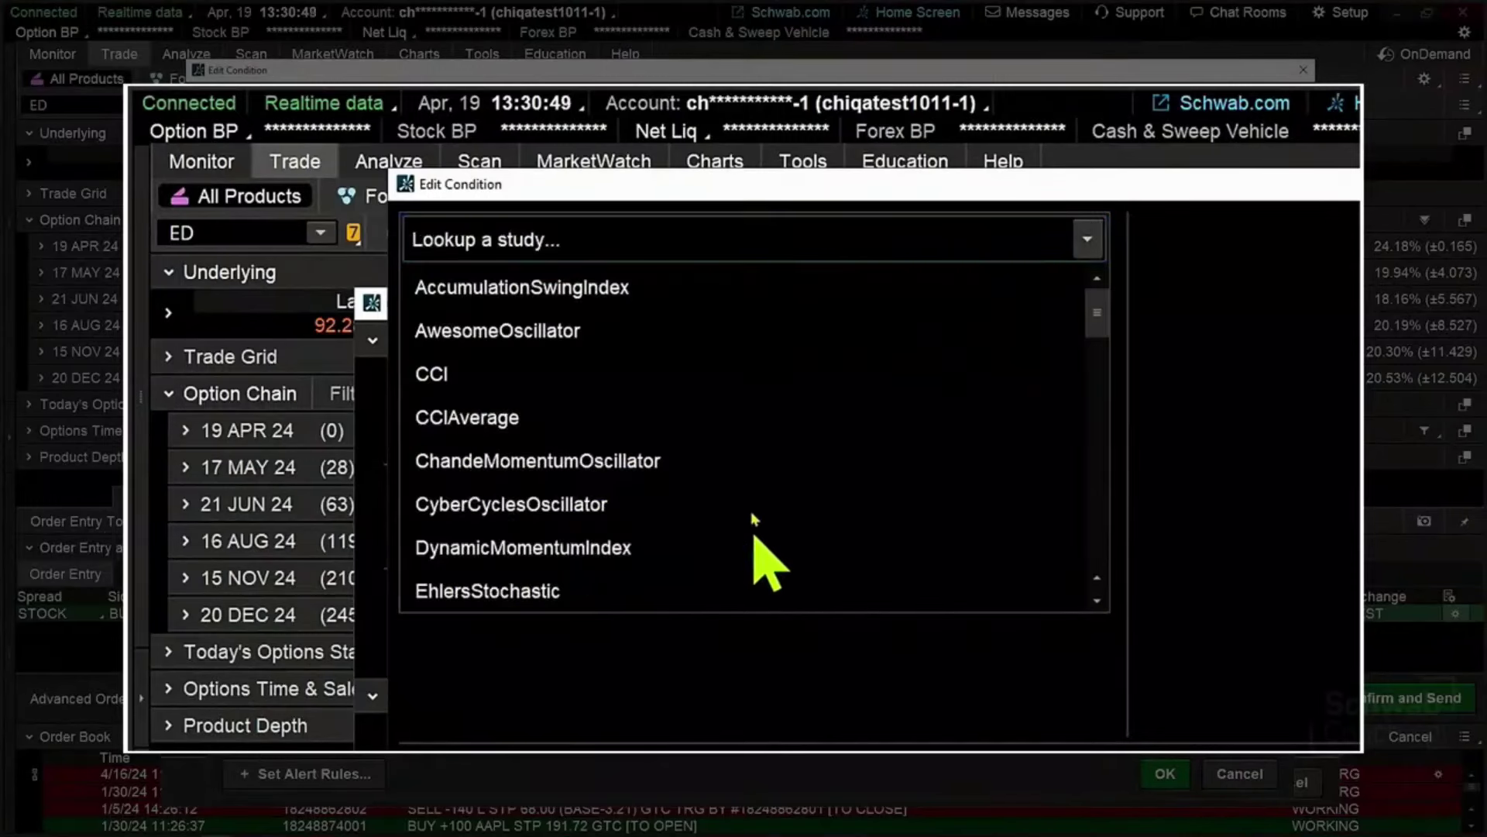
Choose the MACDHistogram study for the condition and set its plot to UpSignal
scroll(769, 450, down, 5)
scroll(770, 436, down, 1)
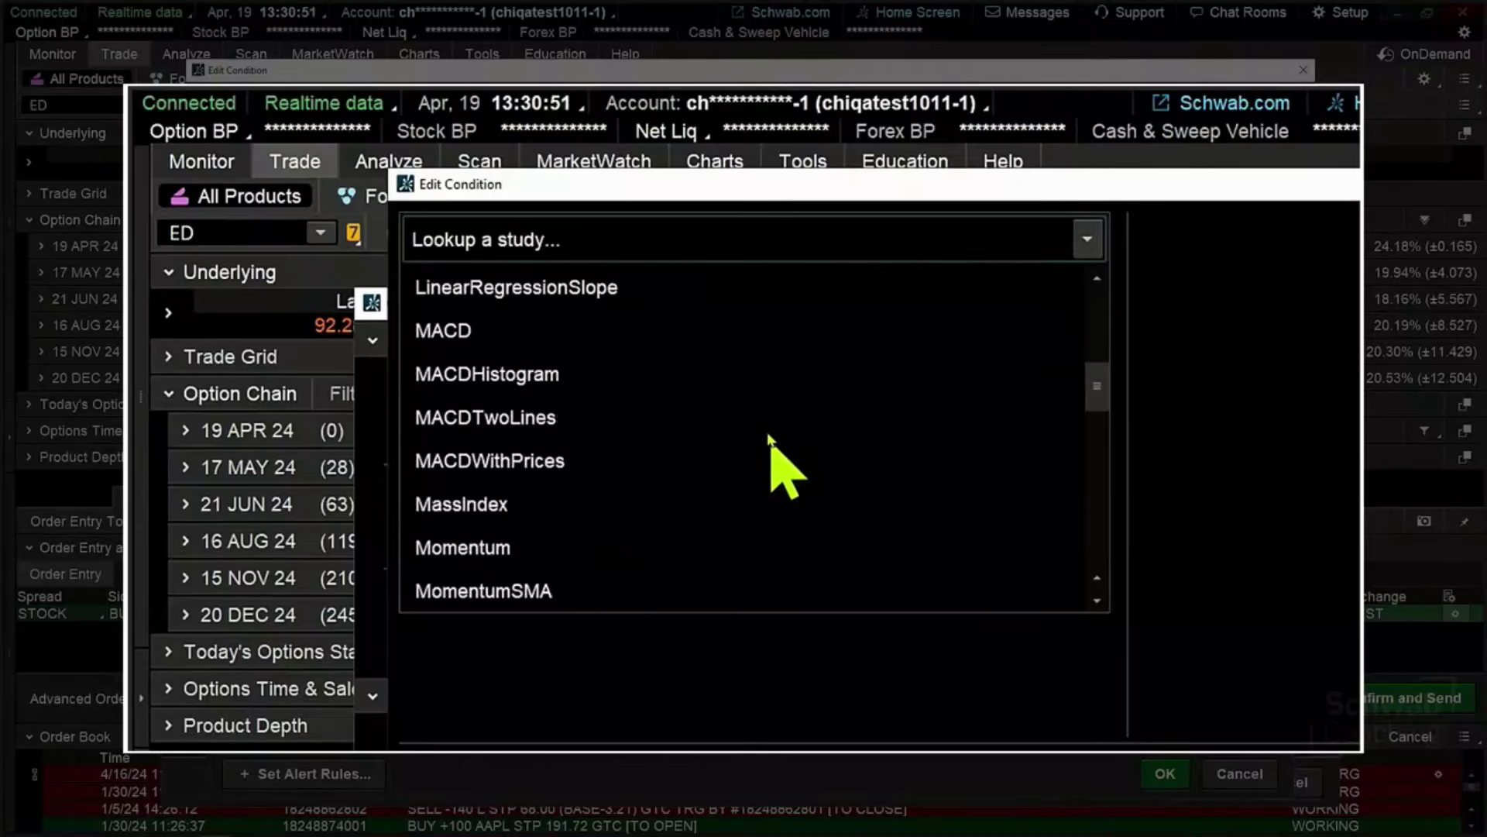
scroll(769, 437, up, 1)
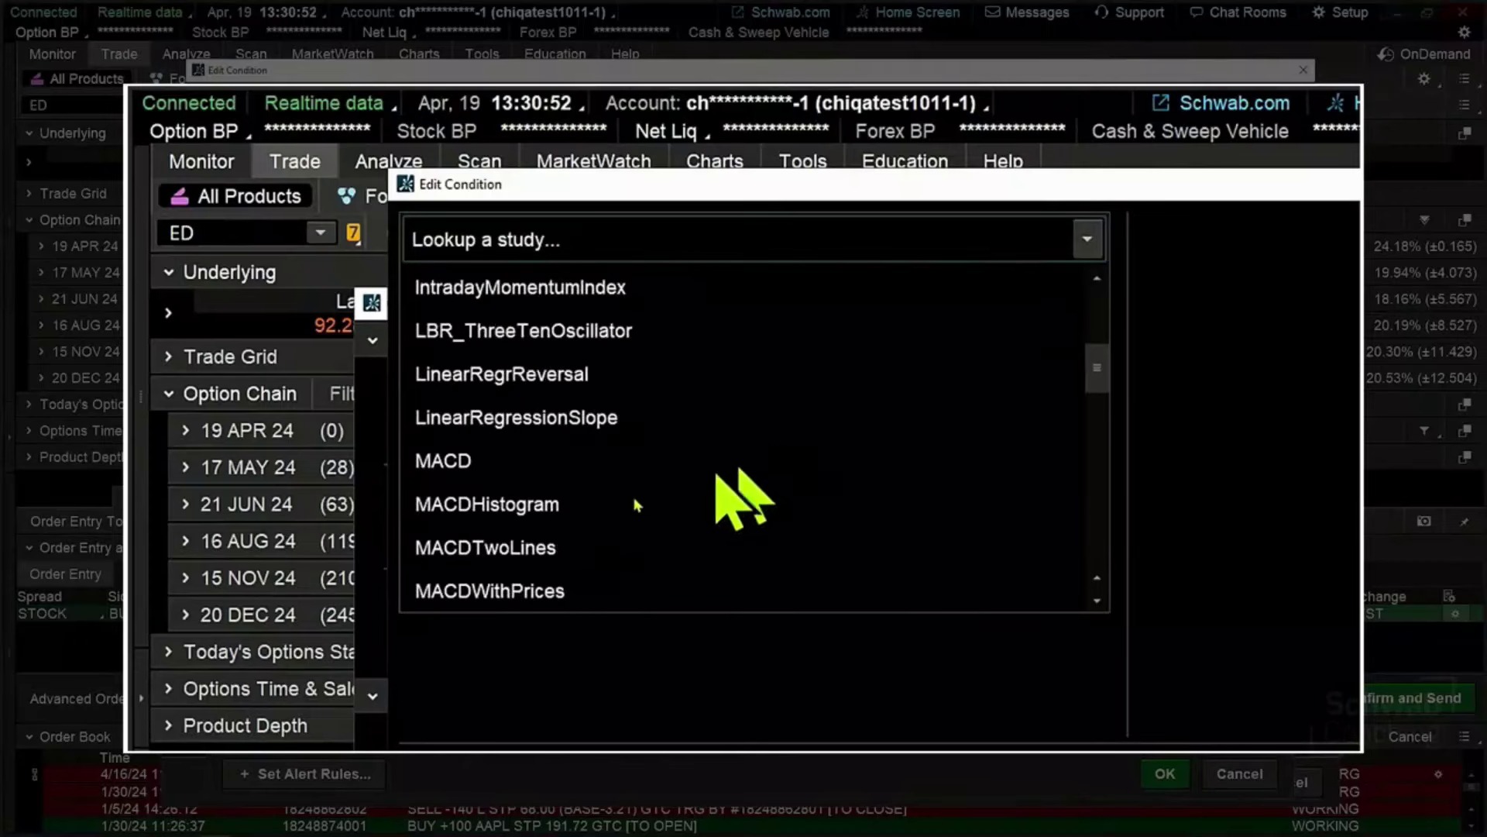
click(525, 506)
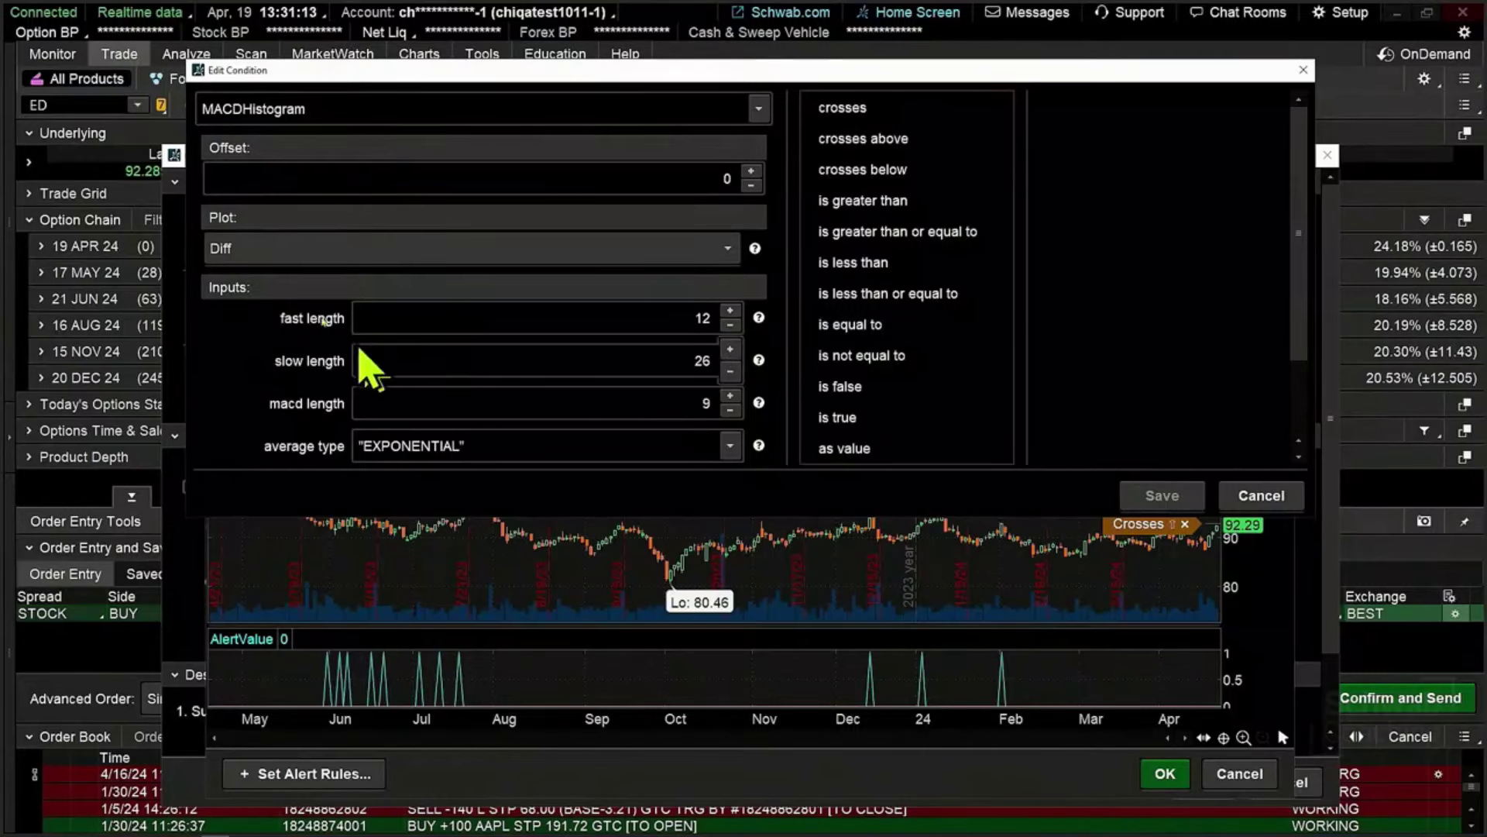
click(732, 254)
click(241, 325)
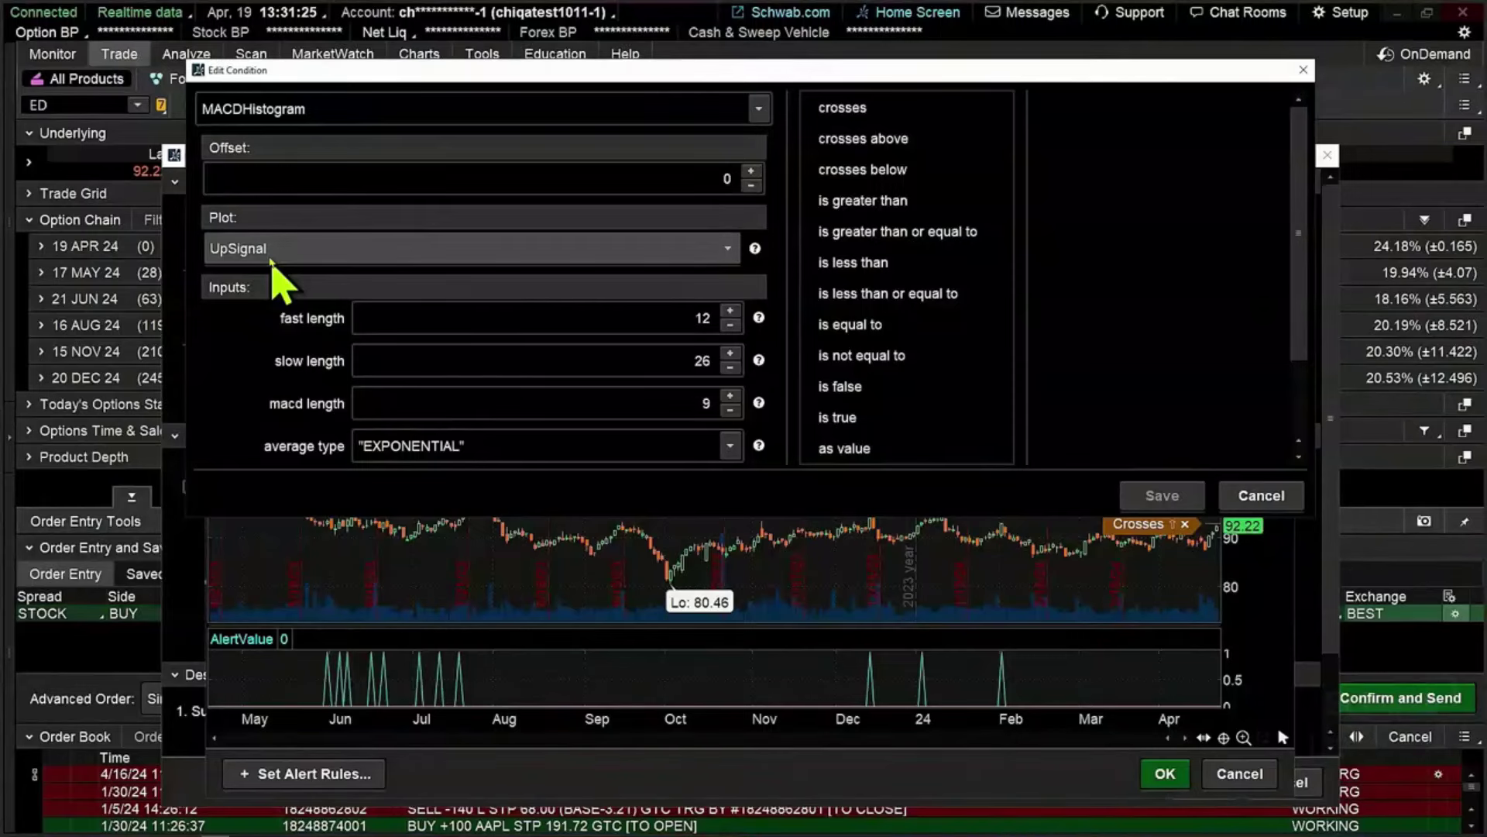
Save the MACDHistogram condition with the is true operator and enlarge the condition setup area above the preview
click(834, 417)
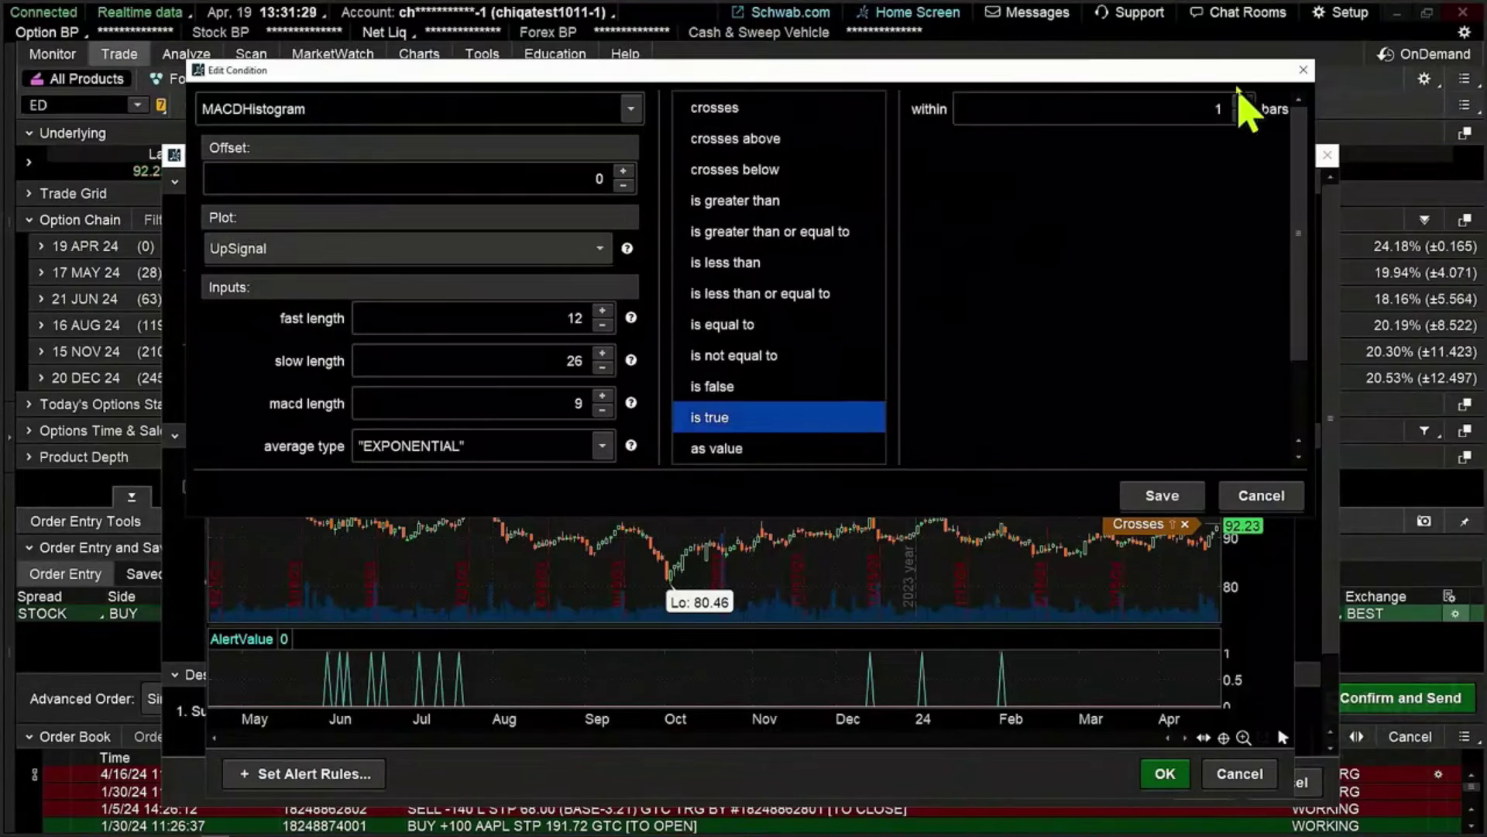
click(1181, 497)
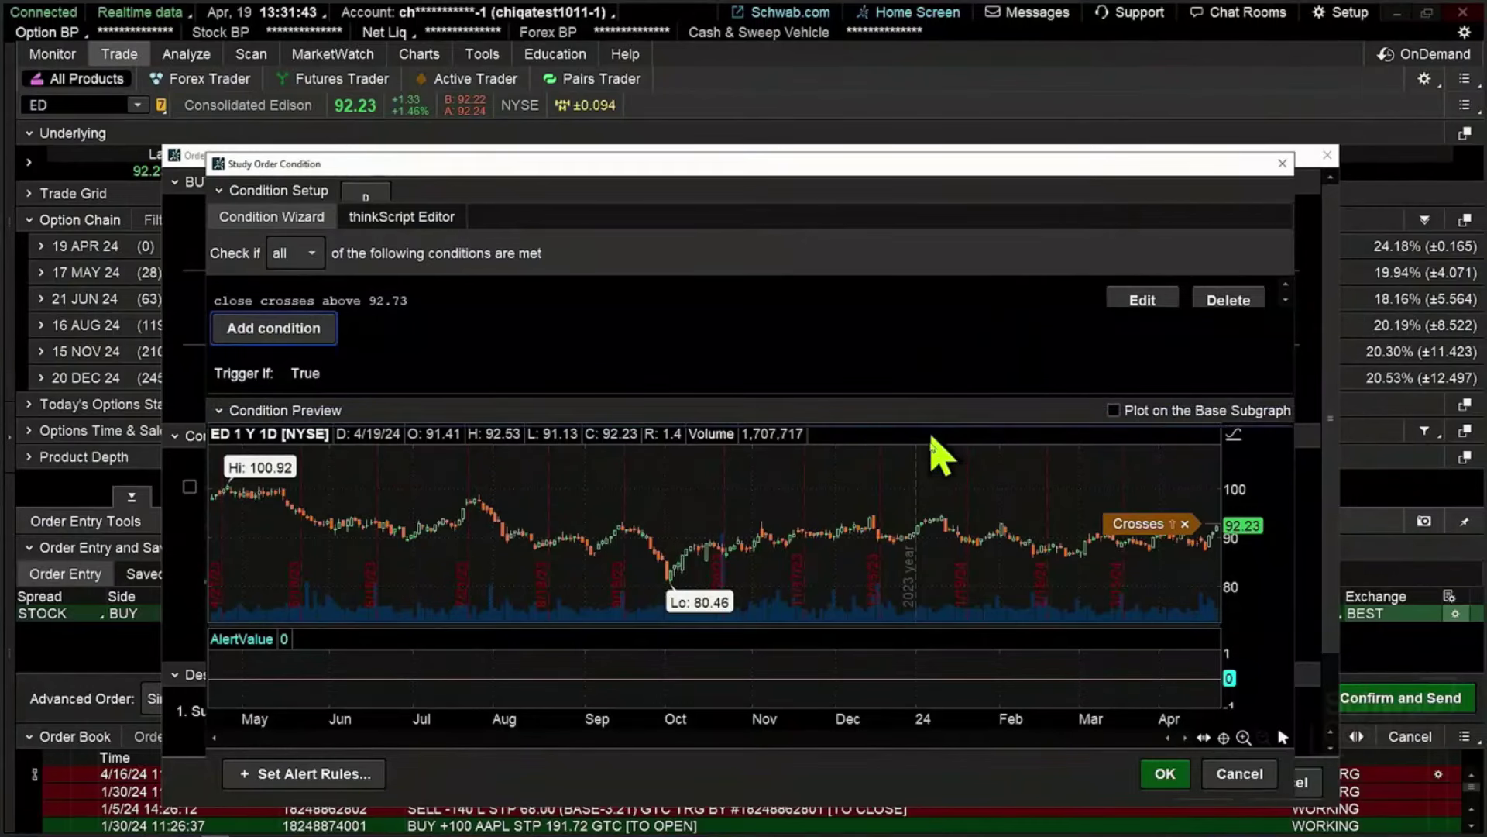
drag(933, 431, 995, 435)
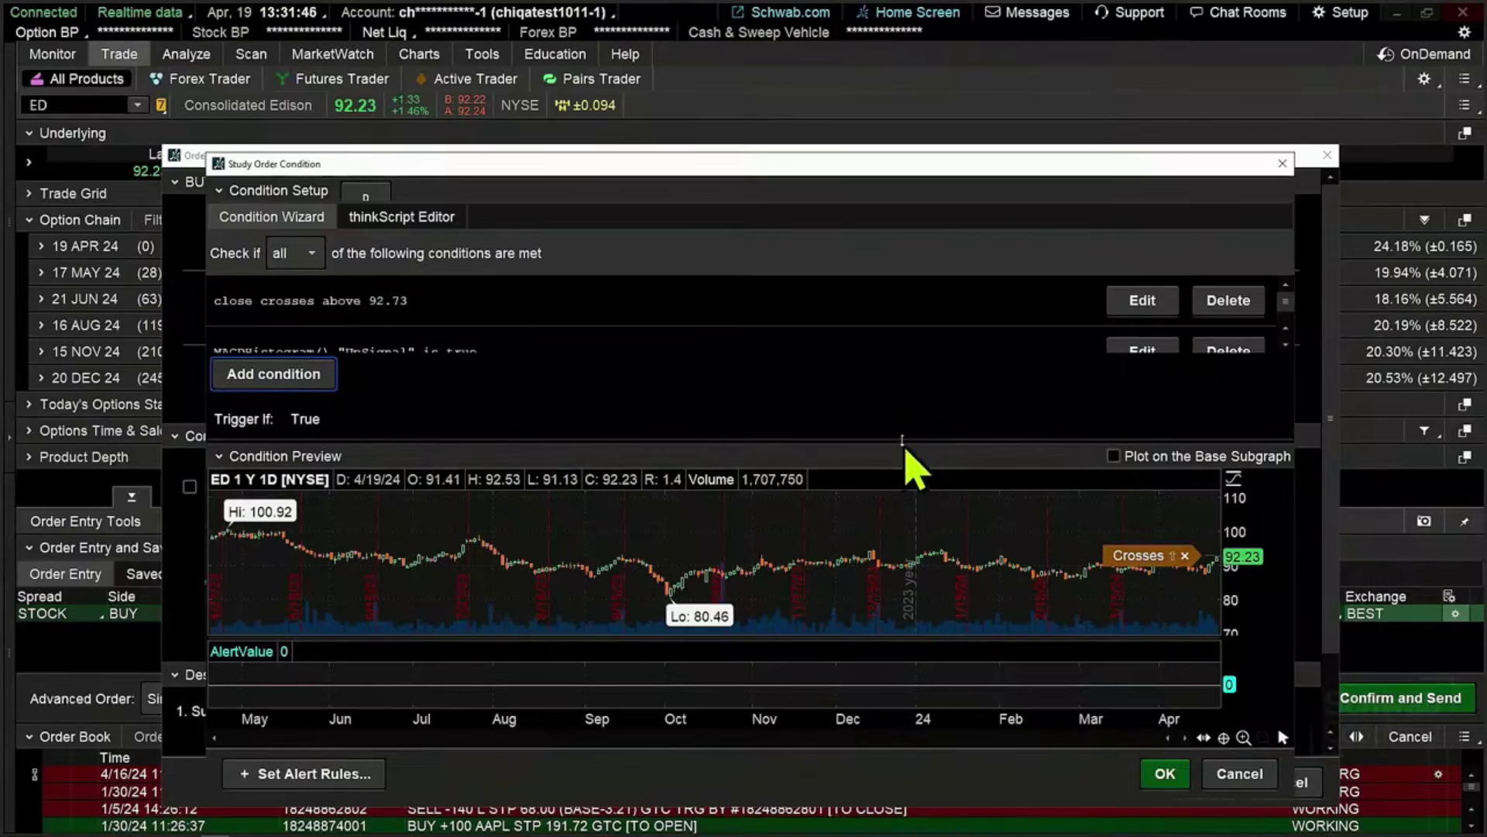
Enlarge the condition setup area, collapse the condition preview, and save the combined study condition in the ED order rules
drag(902, 440, 917, 495)
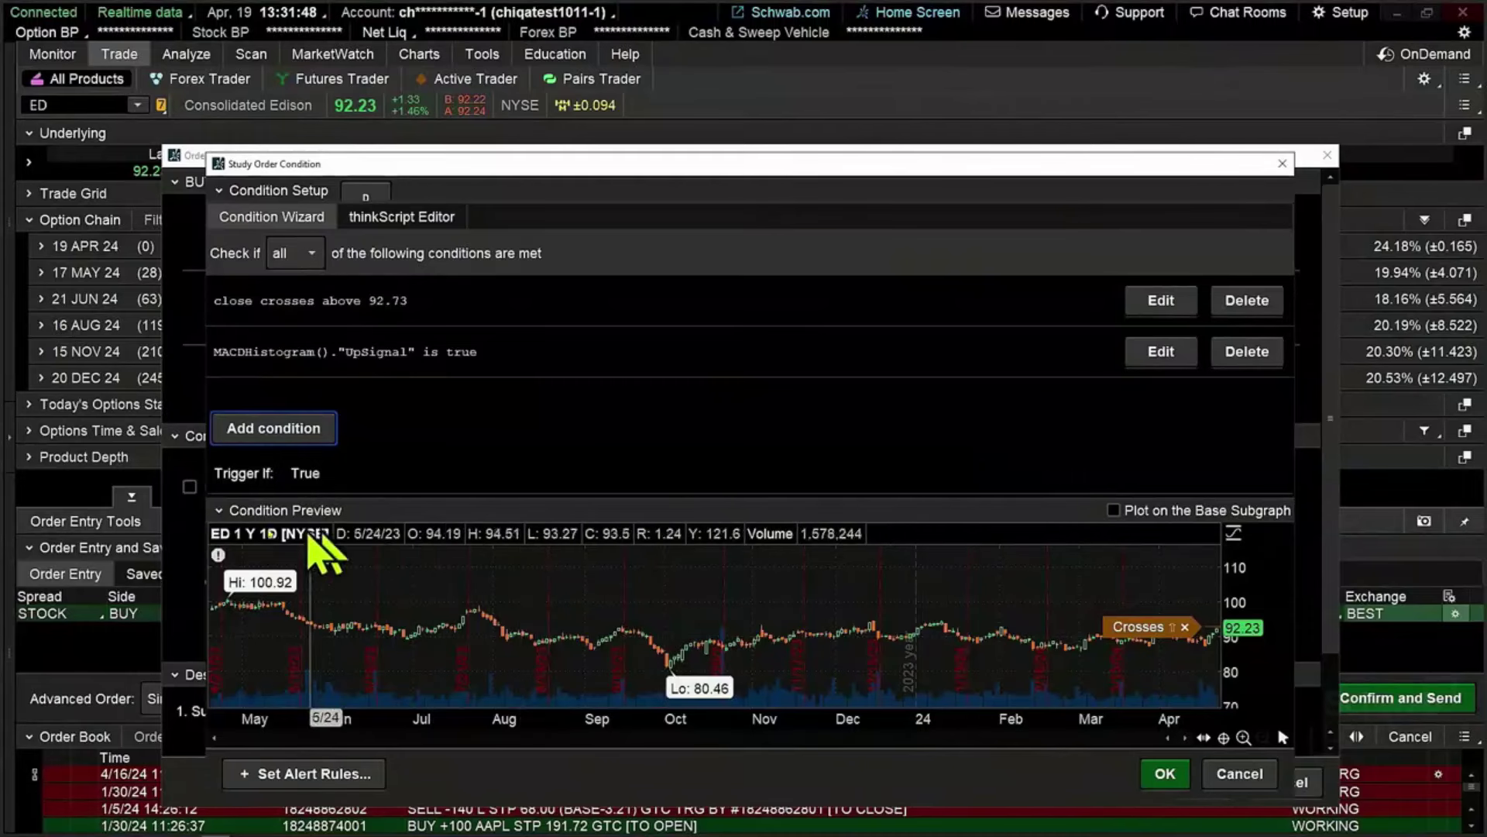
click(283, 513)
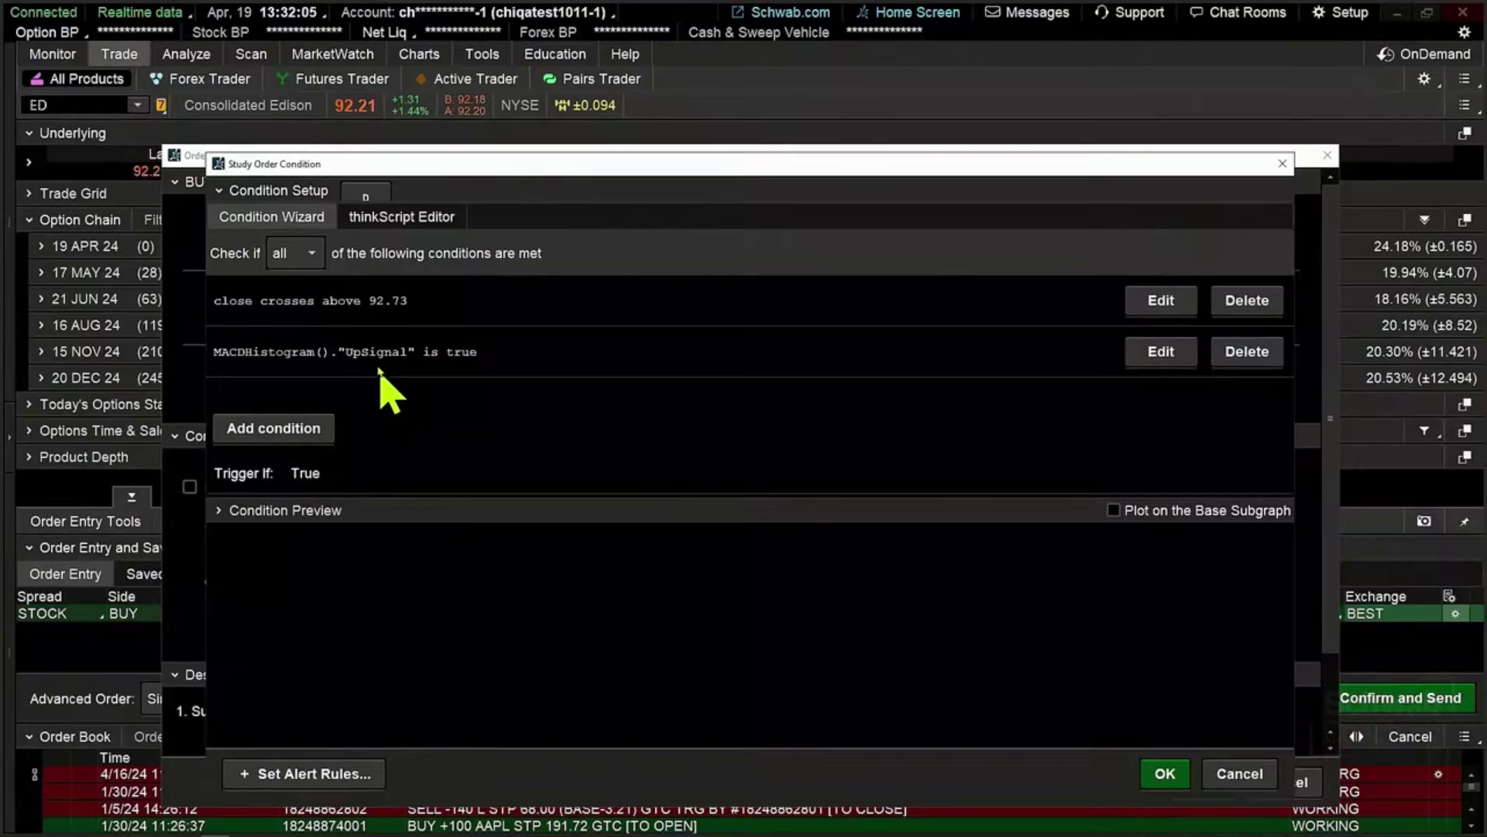
click(1165, 773)
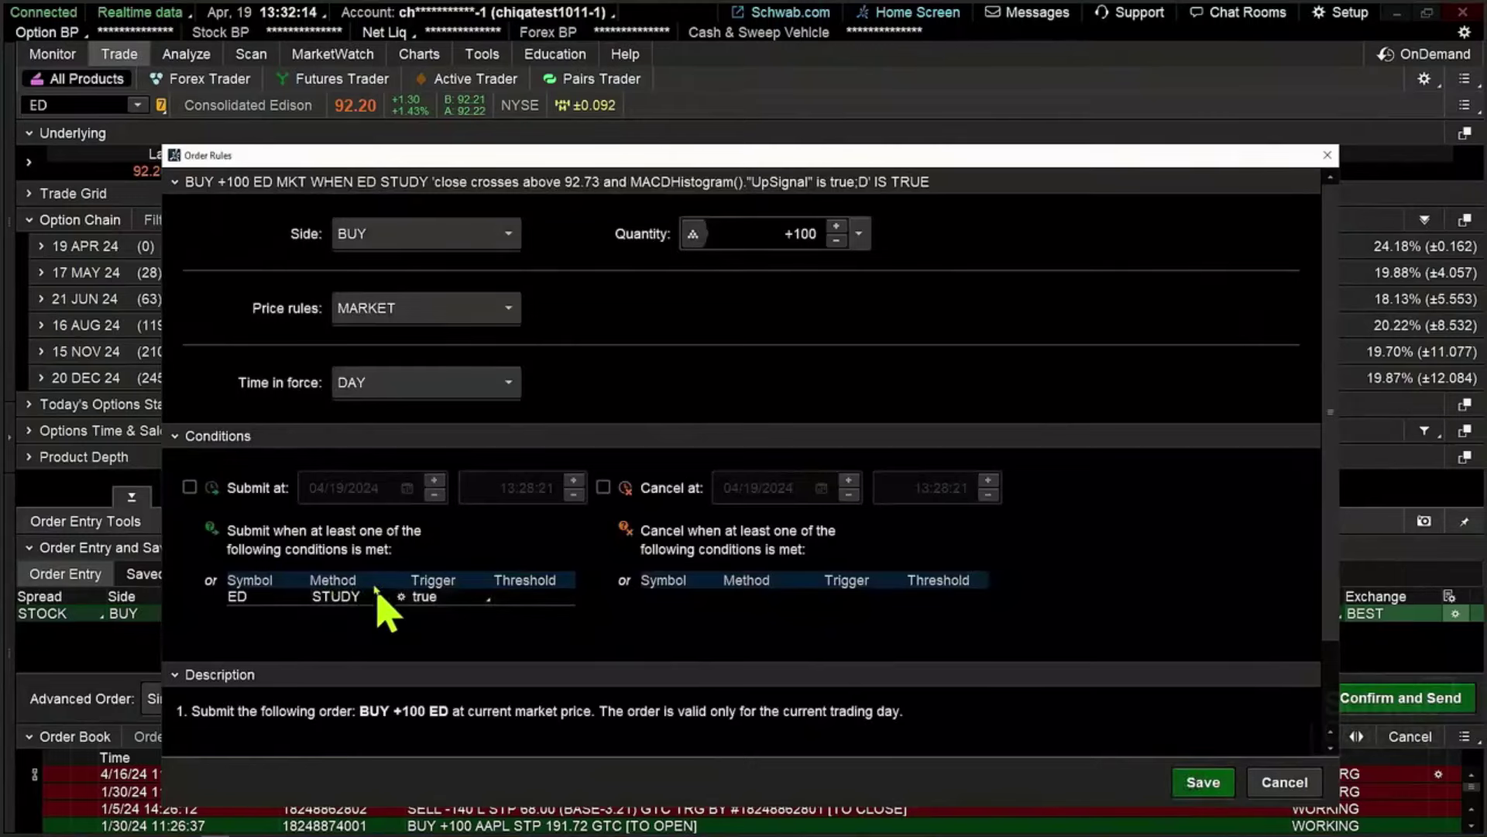
click(1203, 783)
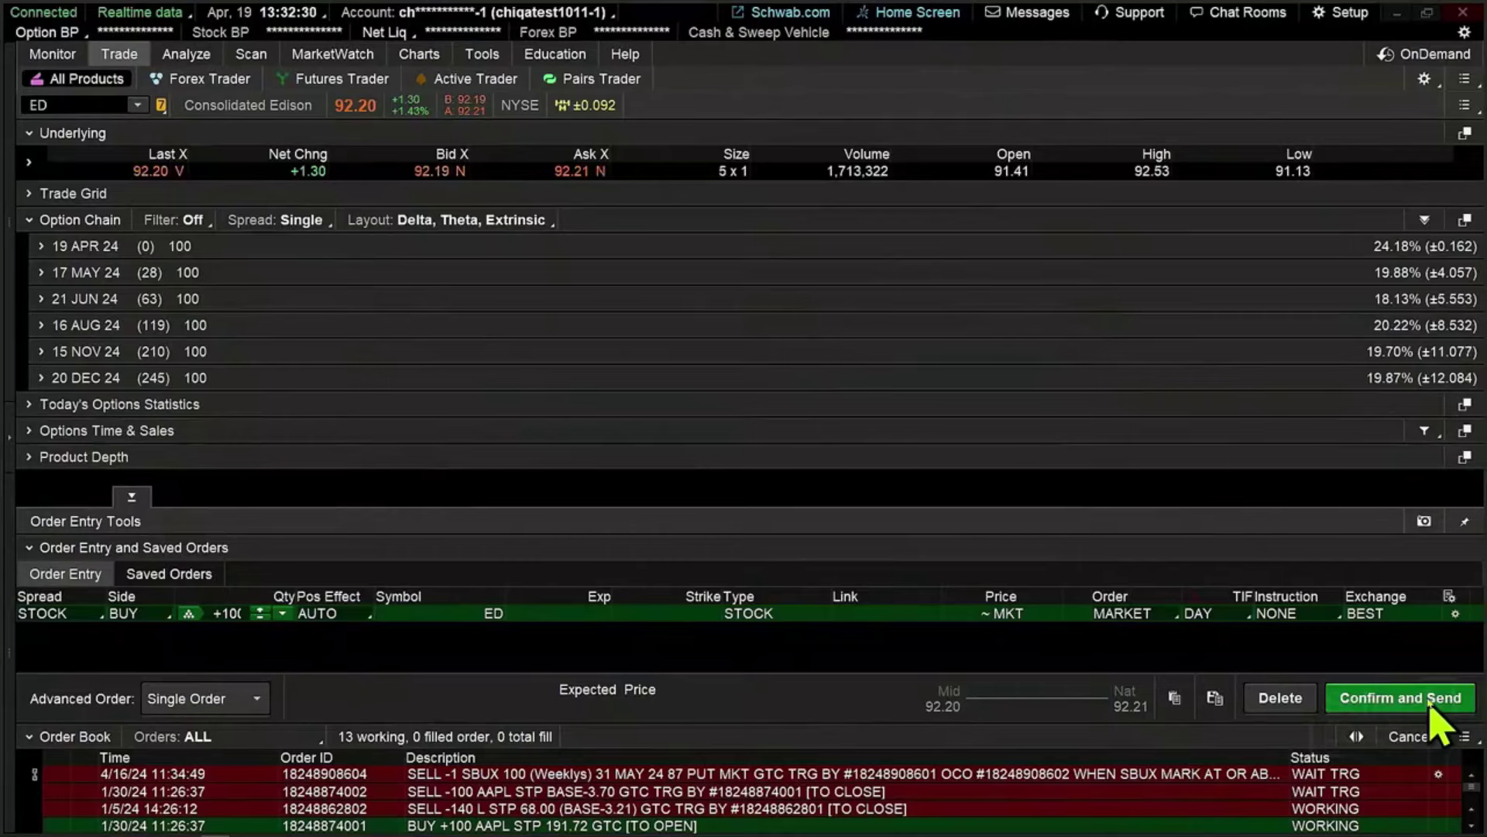
Delete the 100-share ED order from its confirmation and collapse the order entry area
click(1431, 704)
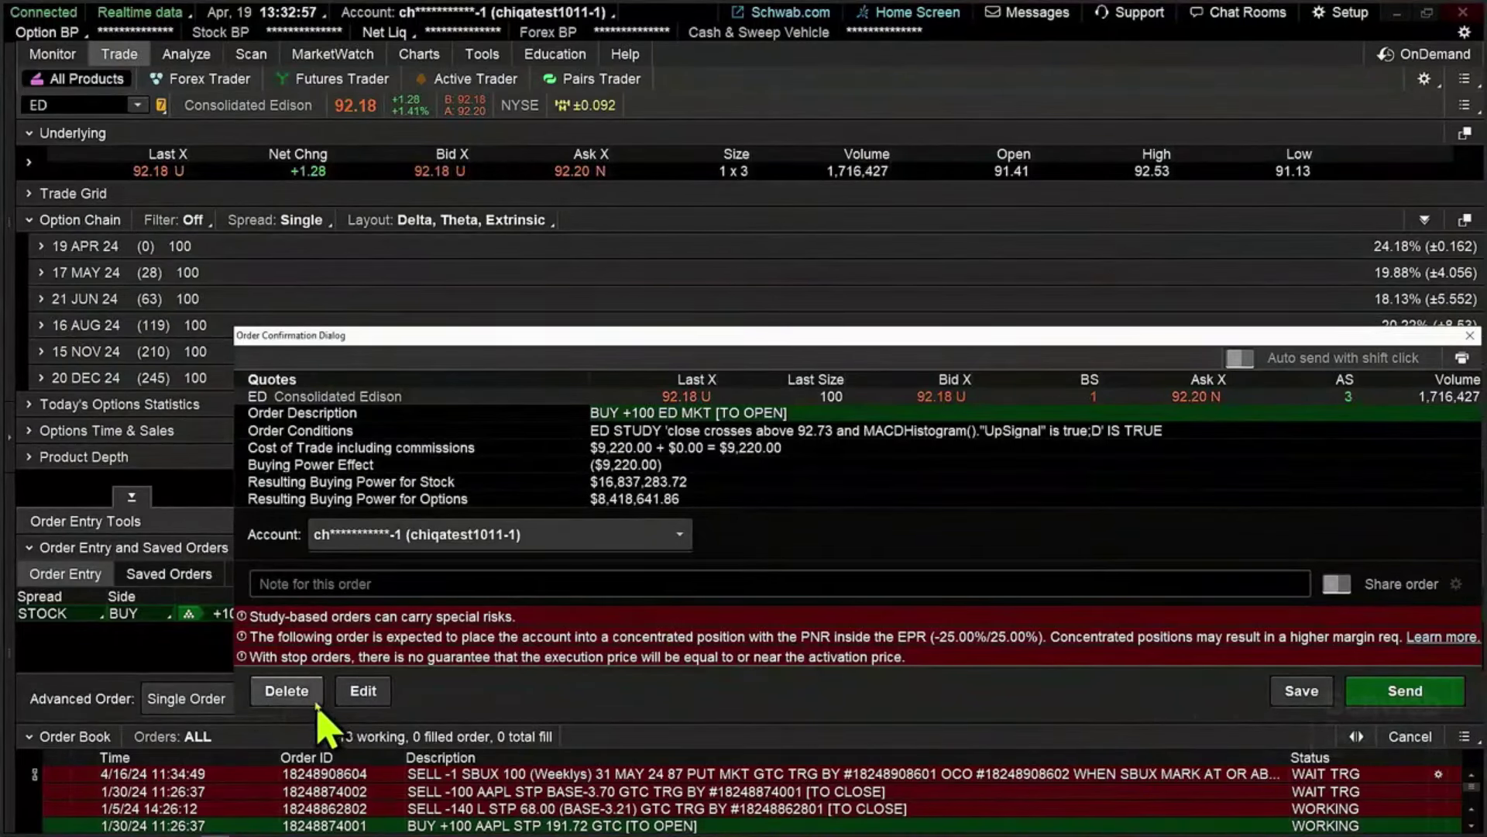
click(288, 690)
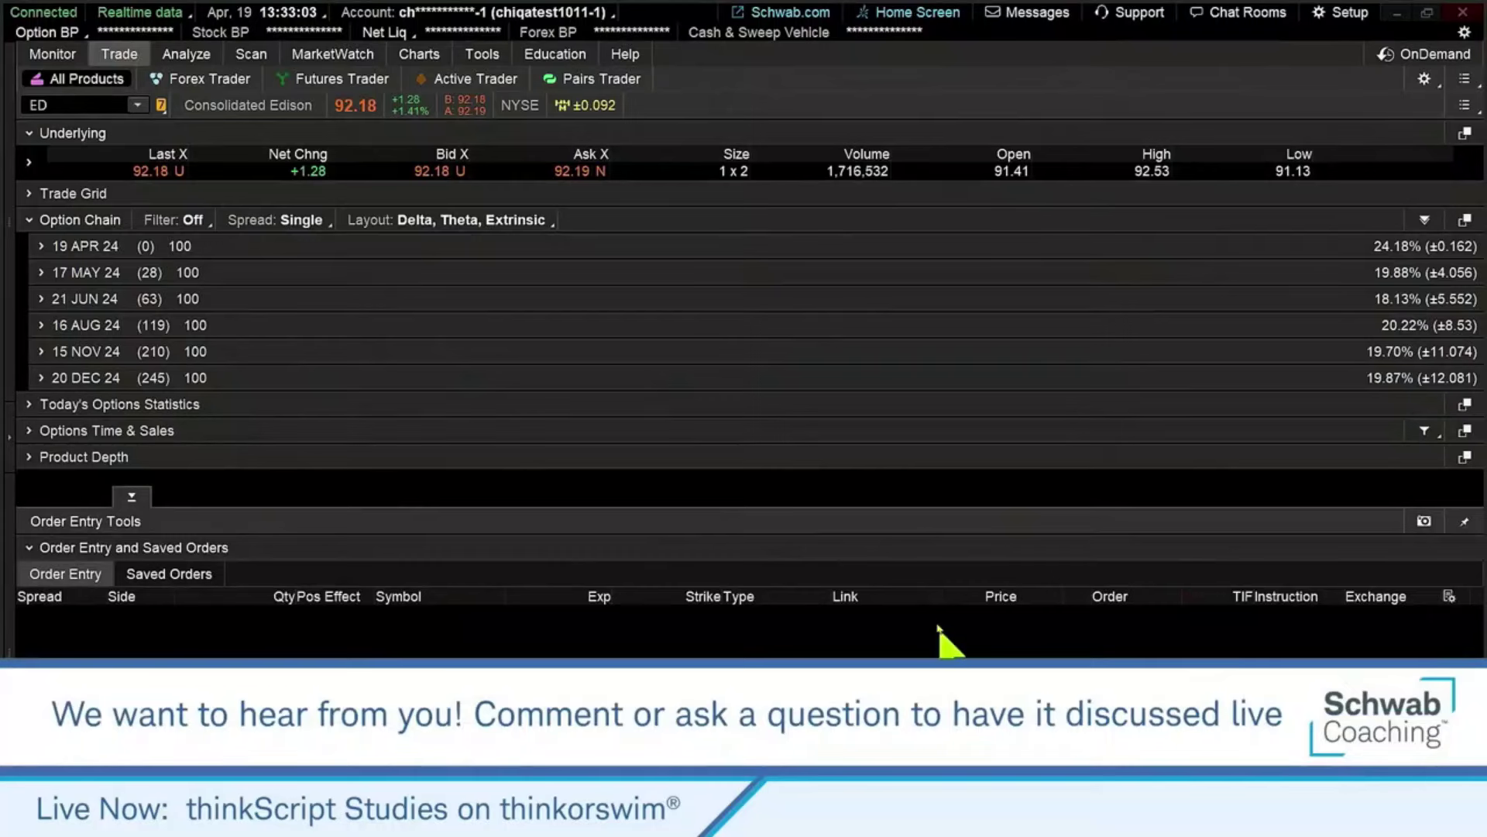
click(132, 496)
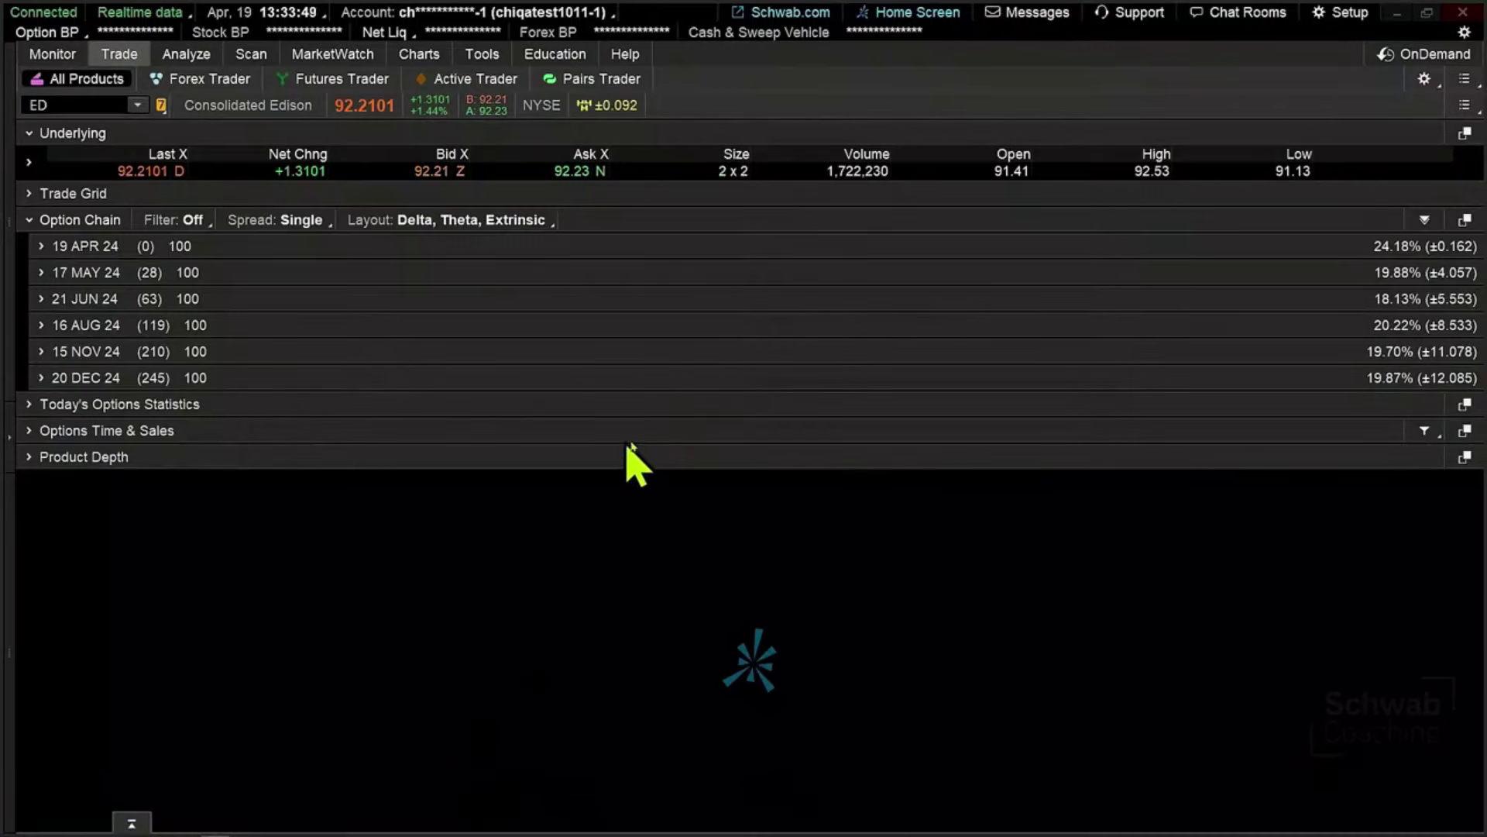
Expand the 21 JUN 24 expiration and create a MARKET buy order for one 87.5 call at its ask
click(86, 302)
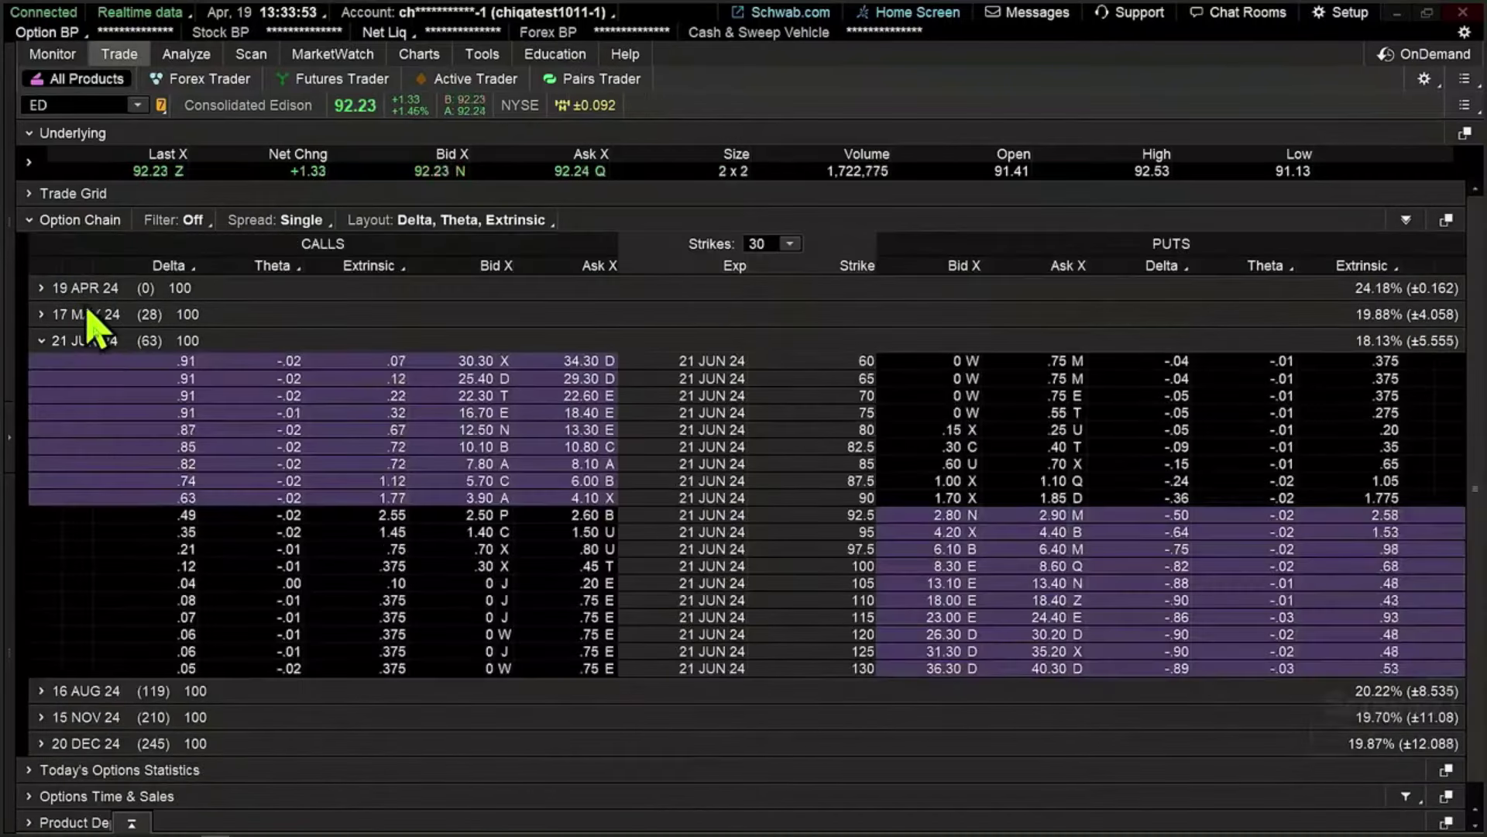
scroll(514, 591, down, 1)
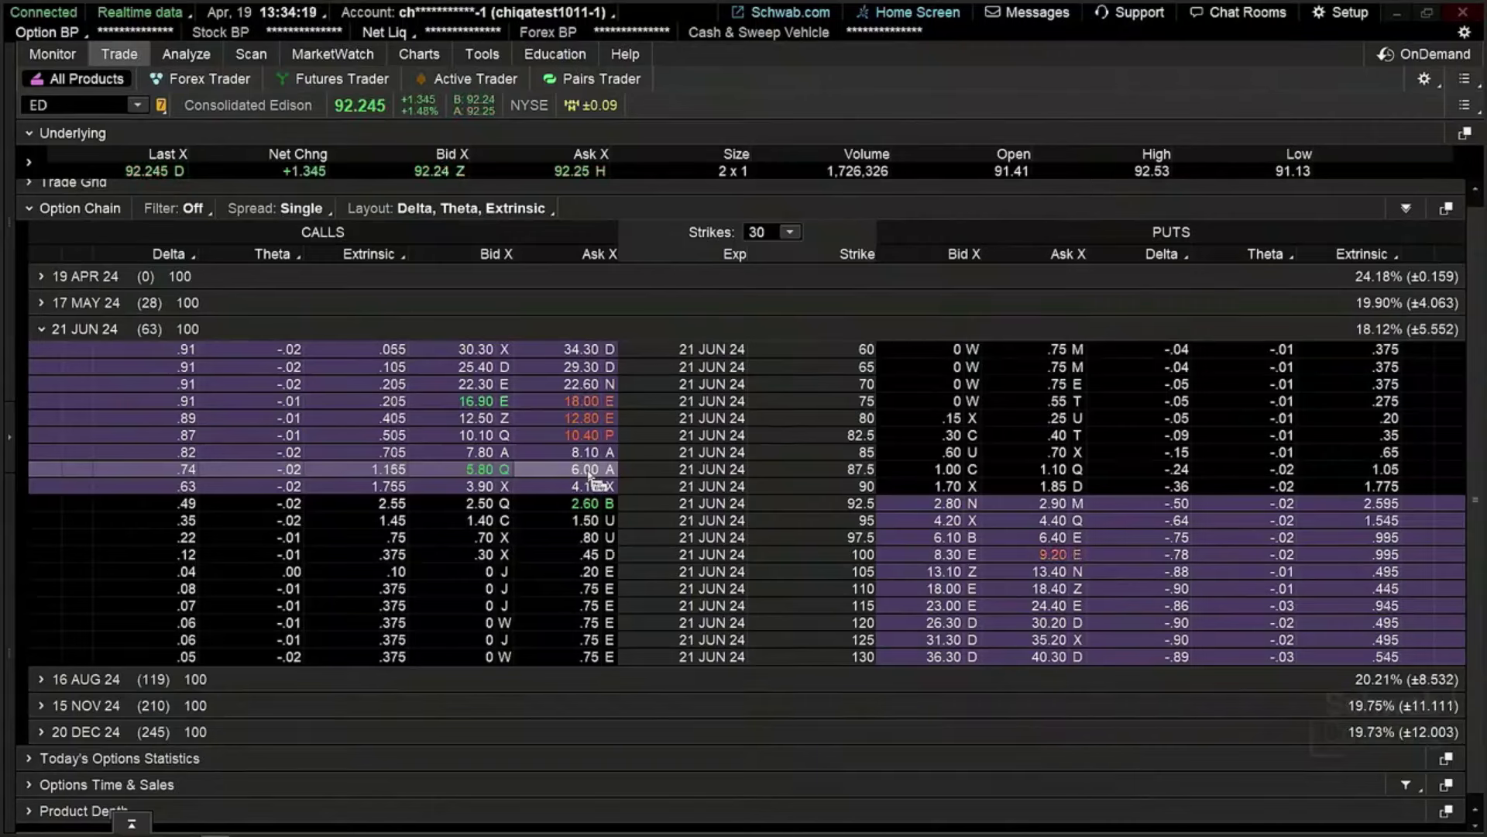
click(589, 476)
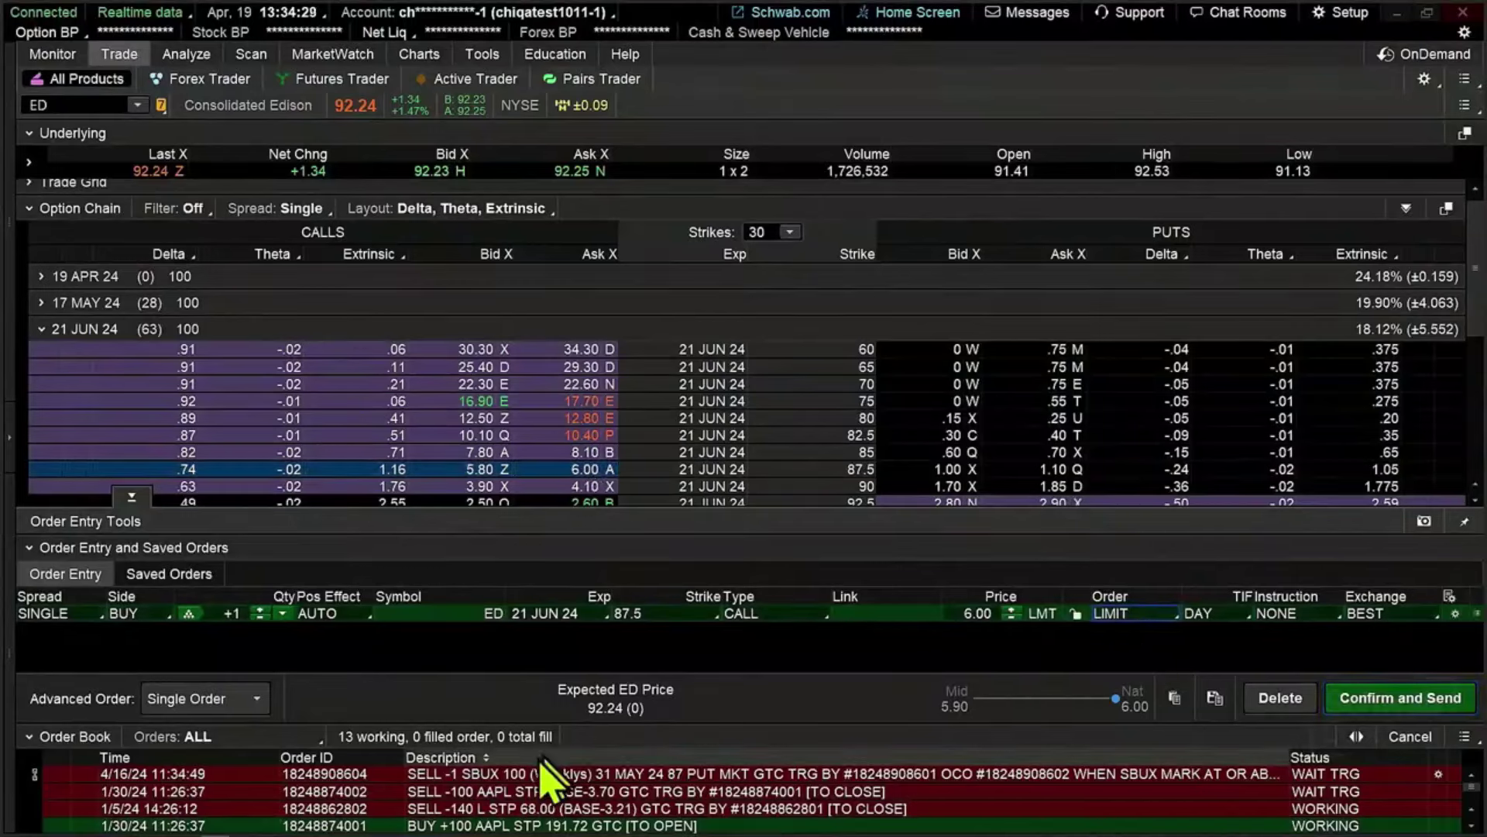
key(Up)
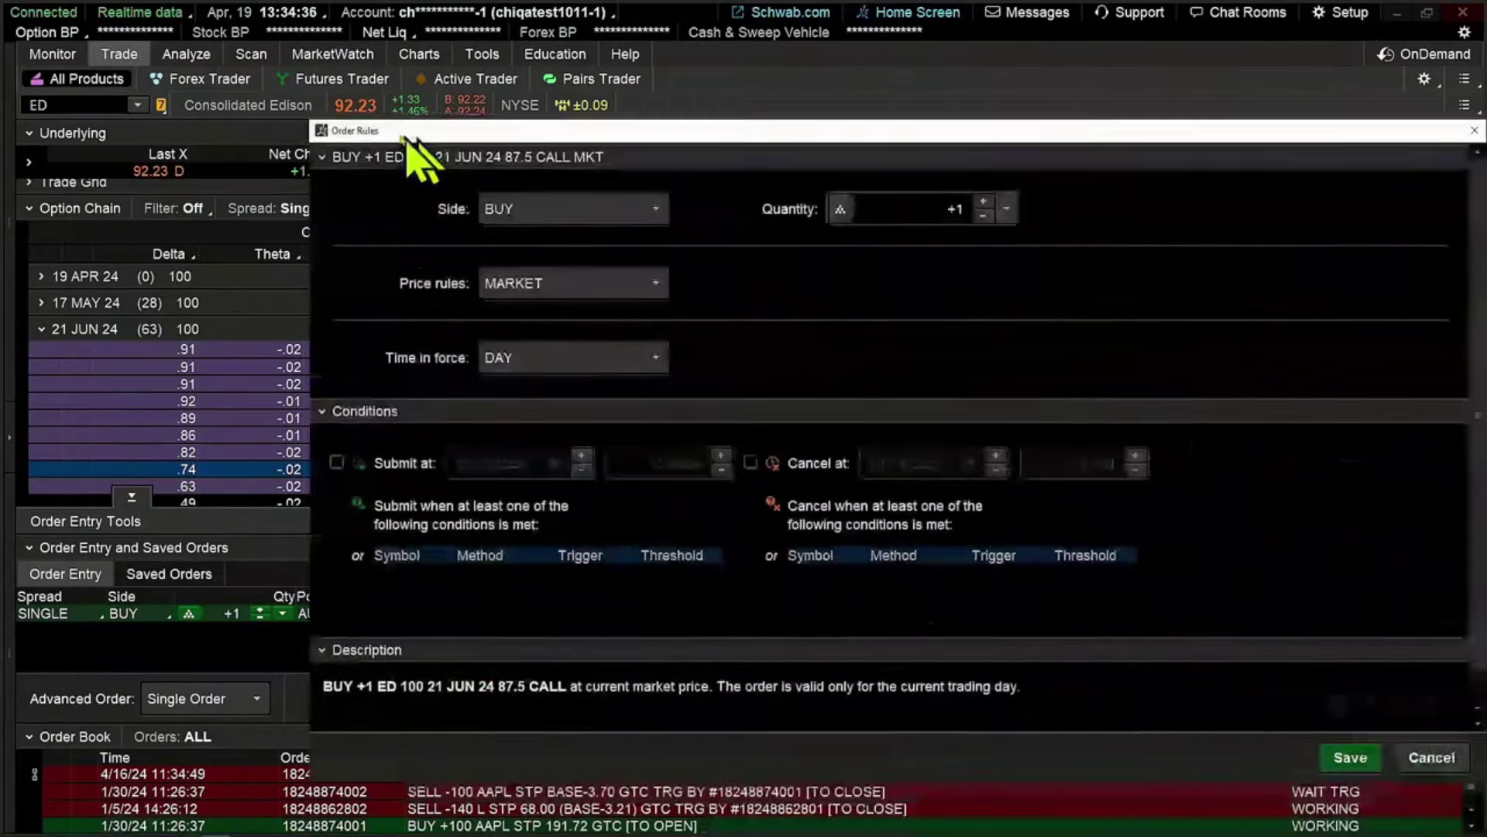
Add a submit condition to the call order based on the MARK price of ED
drag(403, 136, 298, 143)
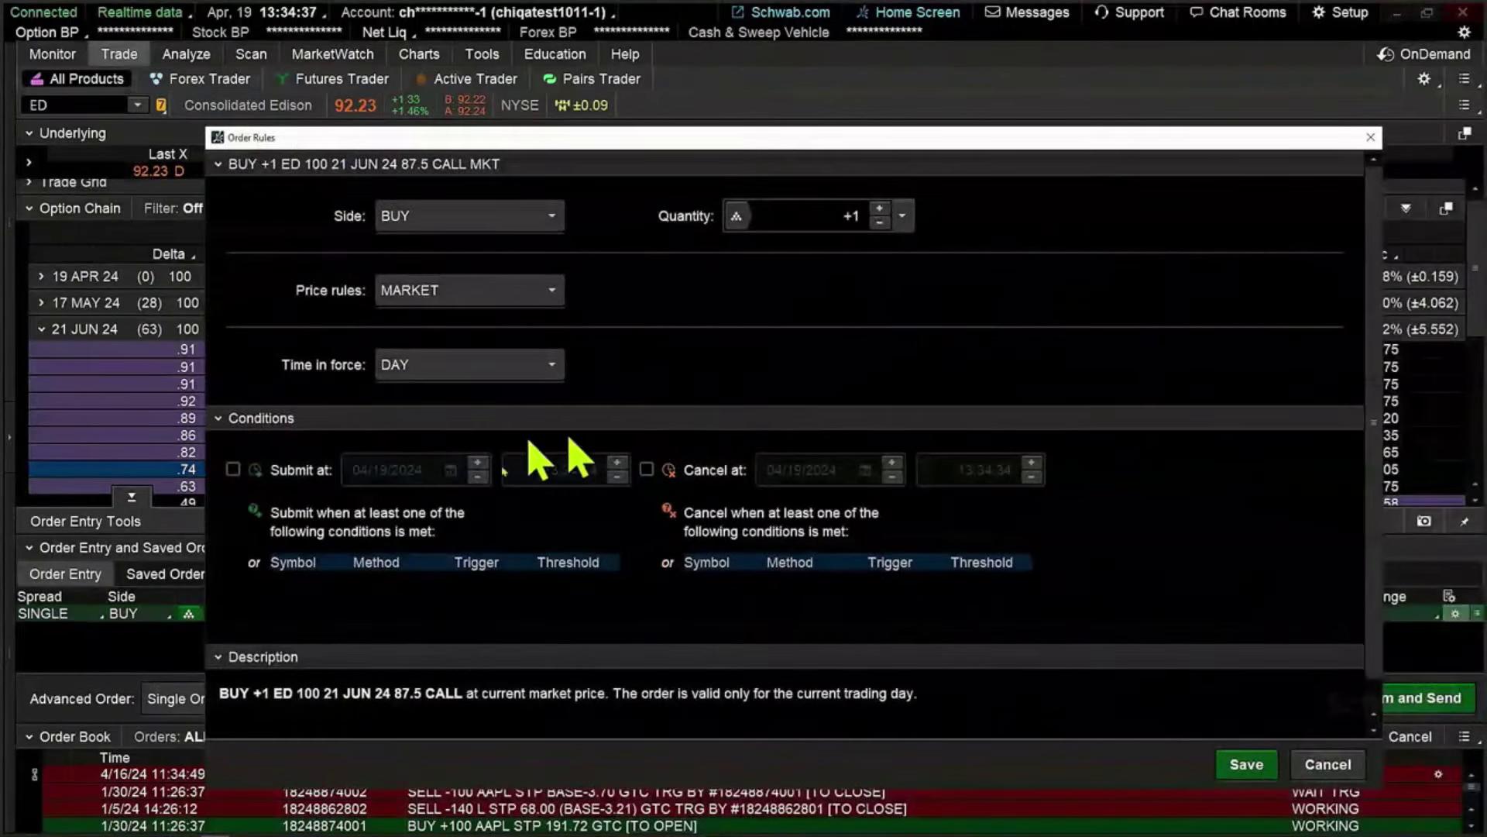
click(295, 580)
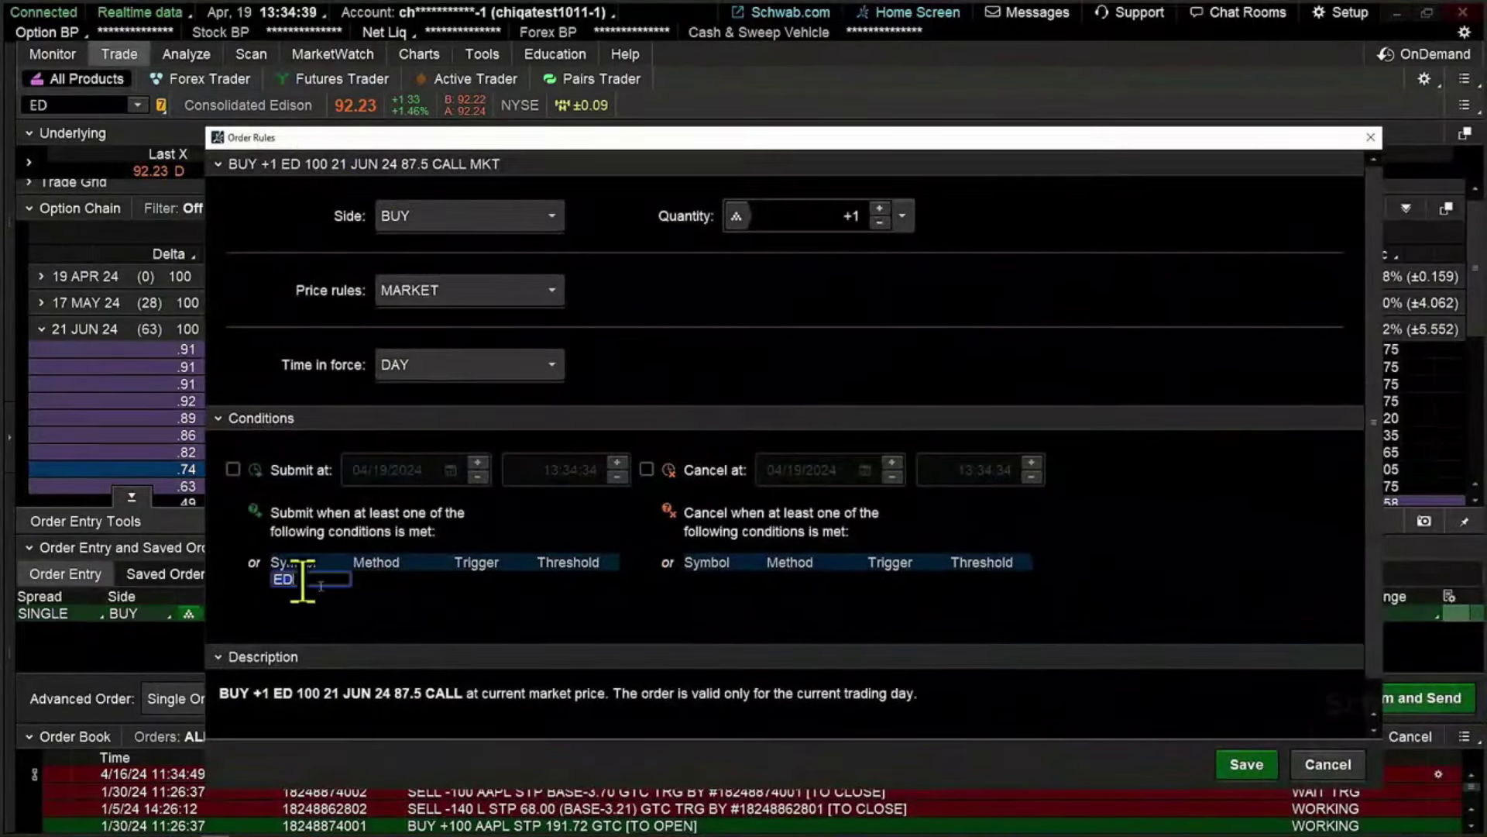
click(307, 580)
click(391, 581)
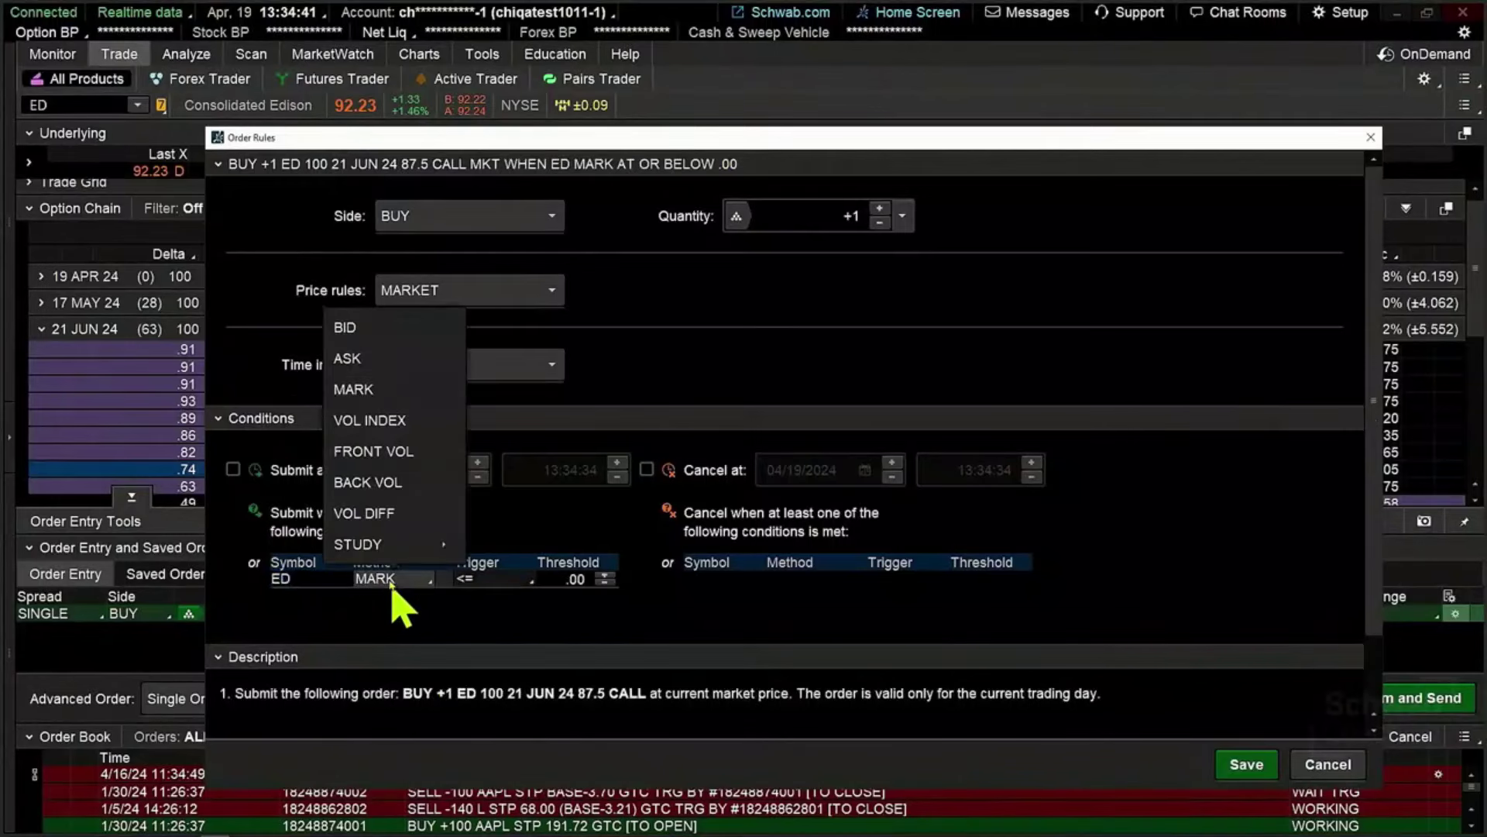
click(381, 389)
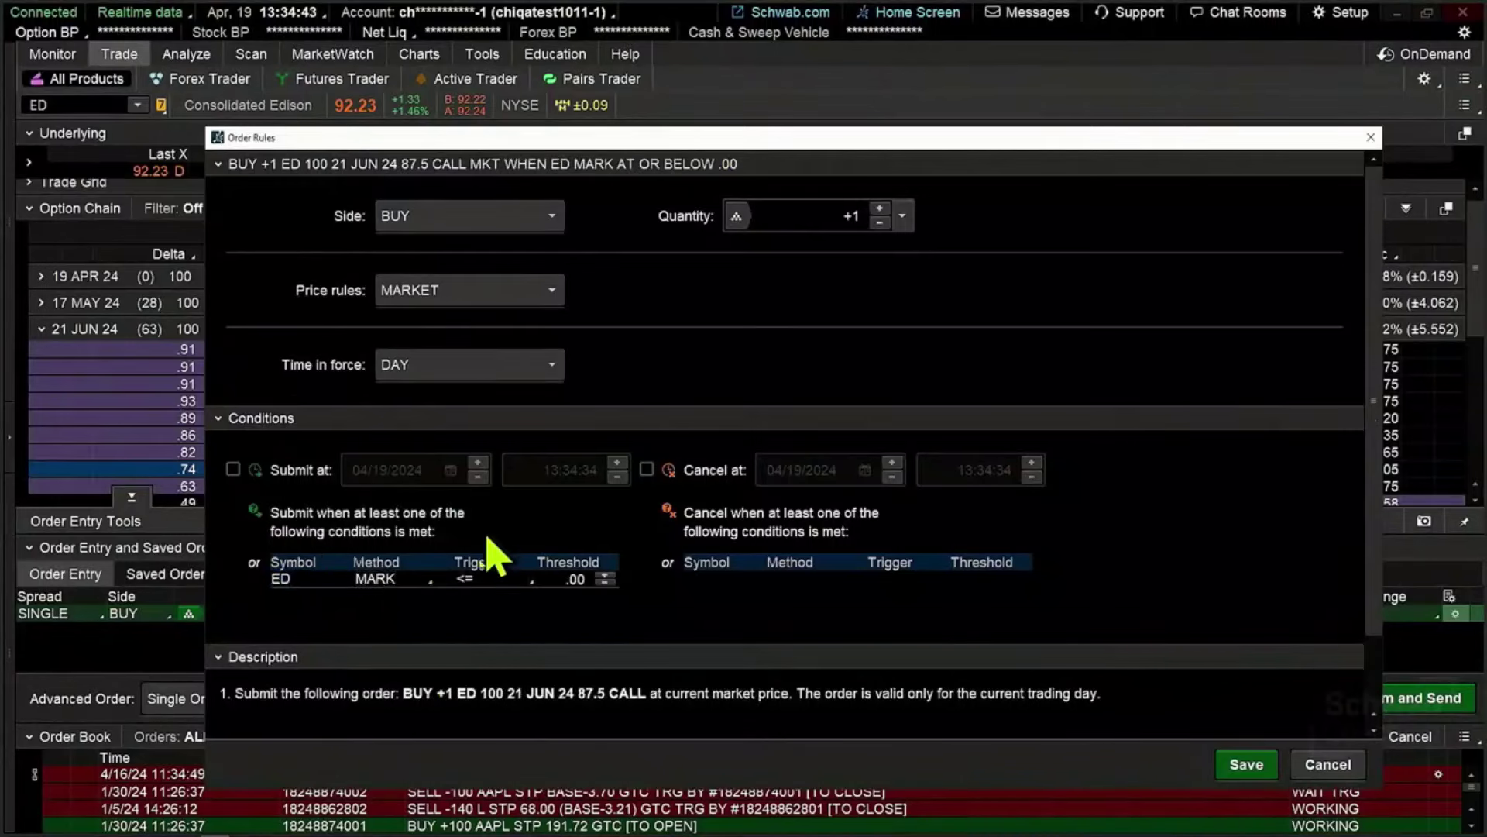
Set the ED MARK condition to trigger at >= 92.73 and cancel the order rules without saving
click(496, 579)
click(507, 645)
click(578, 578)
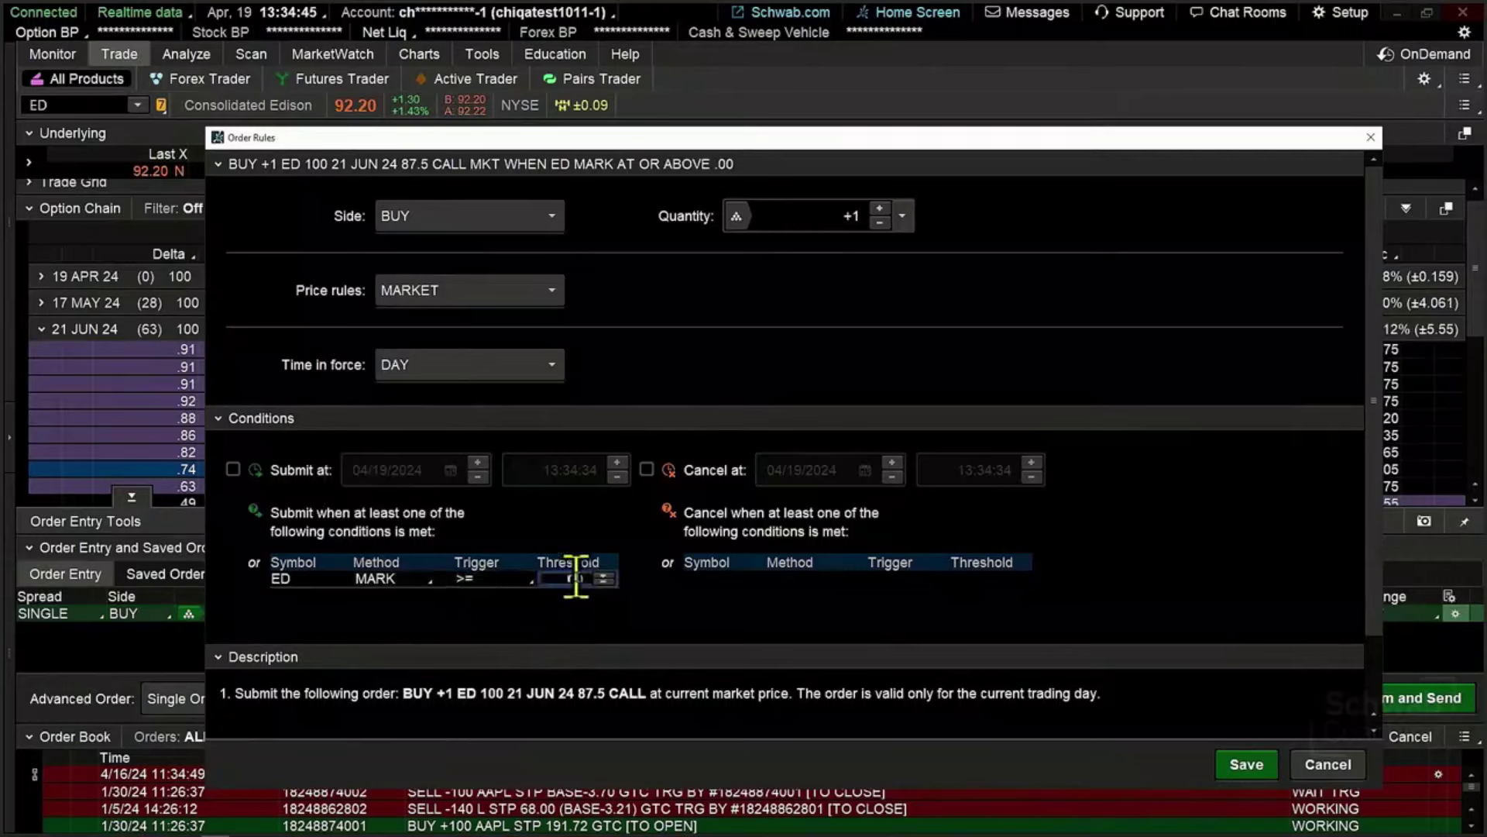
text(9)
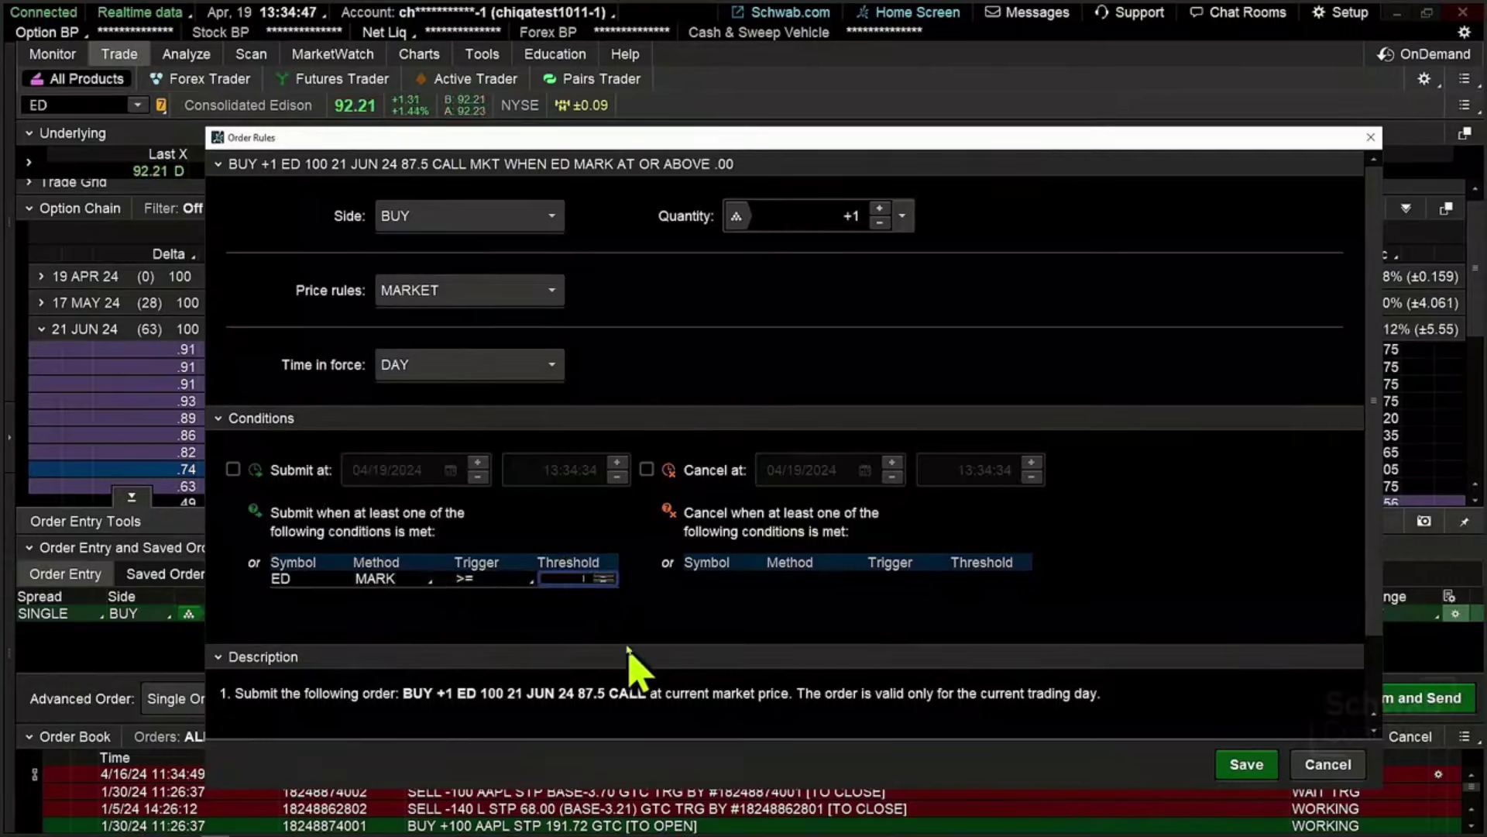
text(2.73)
key(Return)
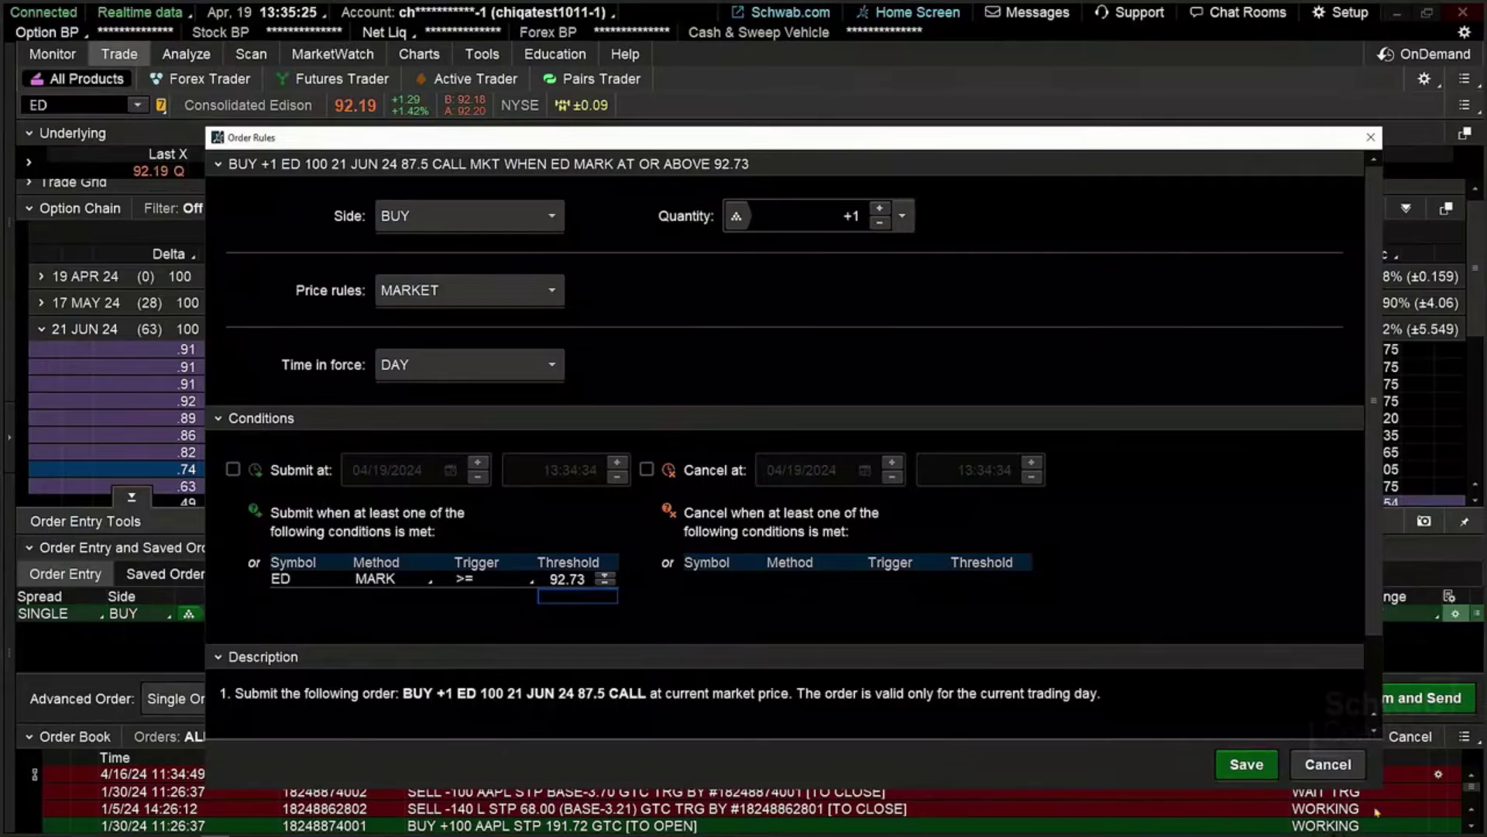
click(1340, 767)
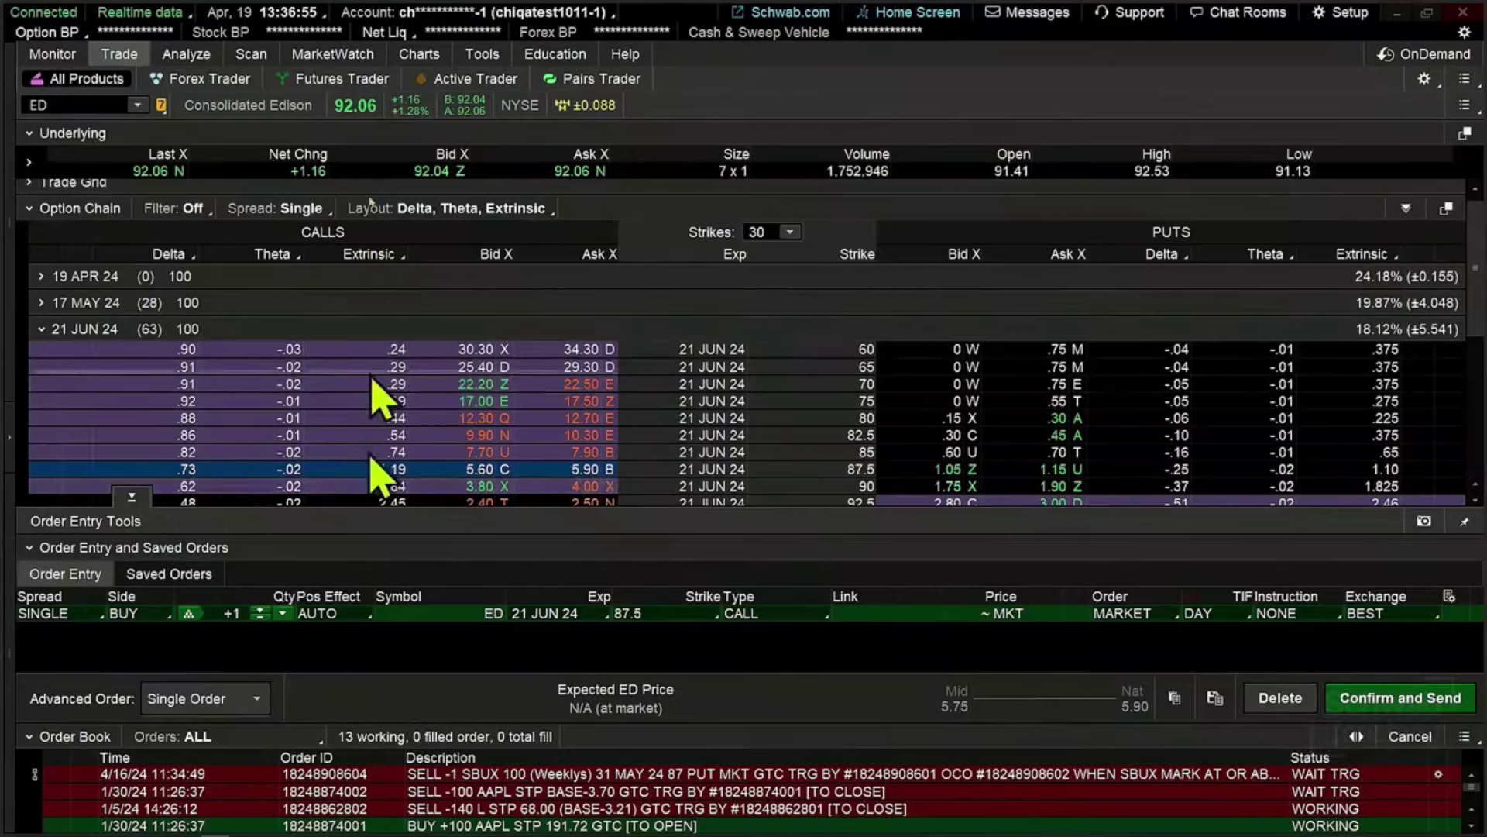
Replace the Extrinsic column with Option Code and copy the symbol .ED240621C87.5 of the 21 JUN 24 87.5 call
click(384, 257)
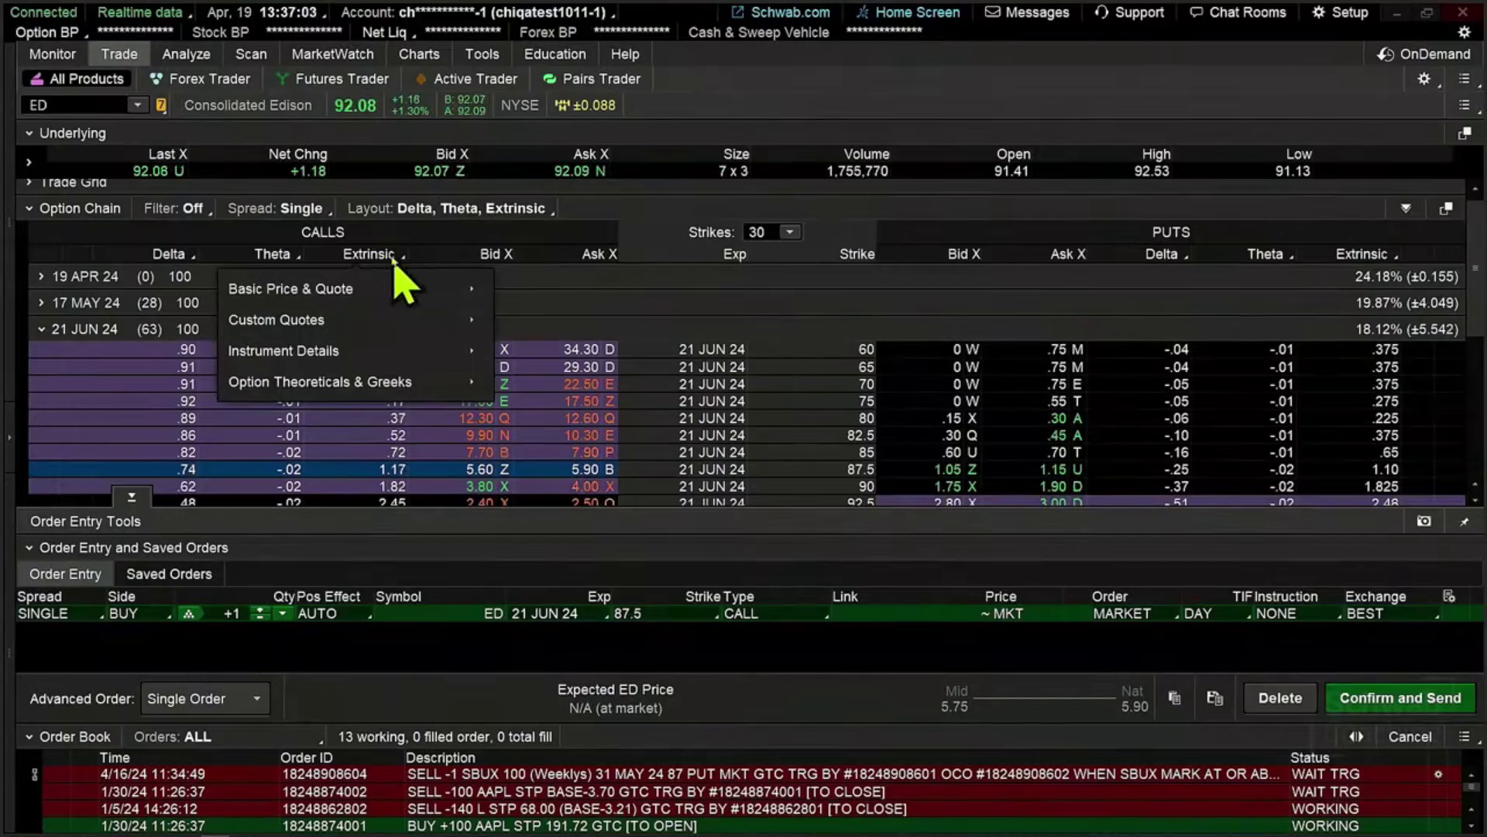
mouse_move(318, 354)
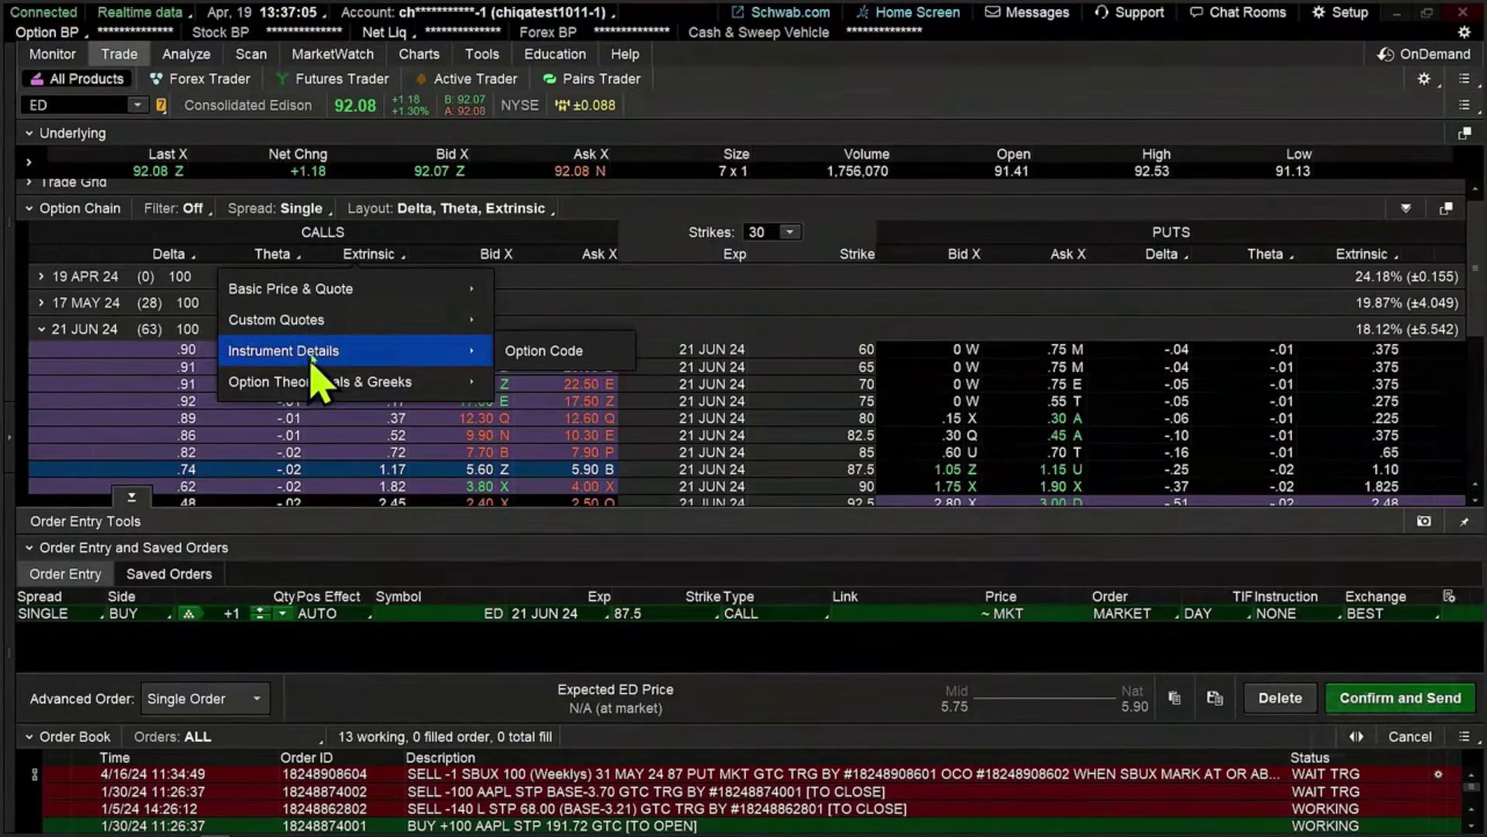
click(545, 356)
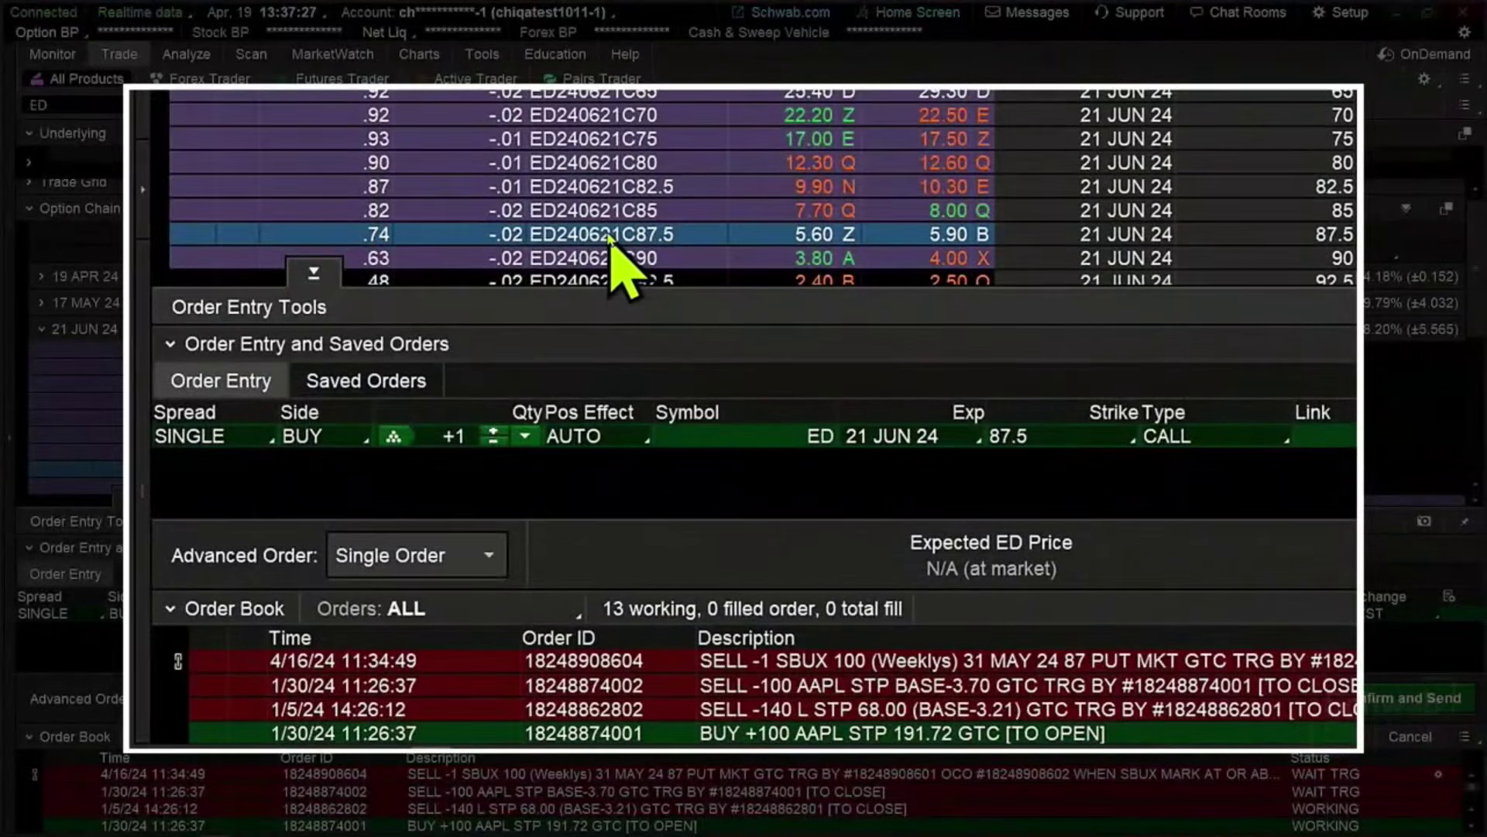
right_click(609, 238)
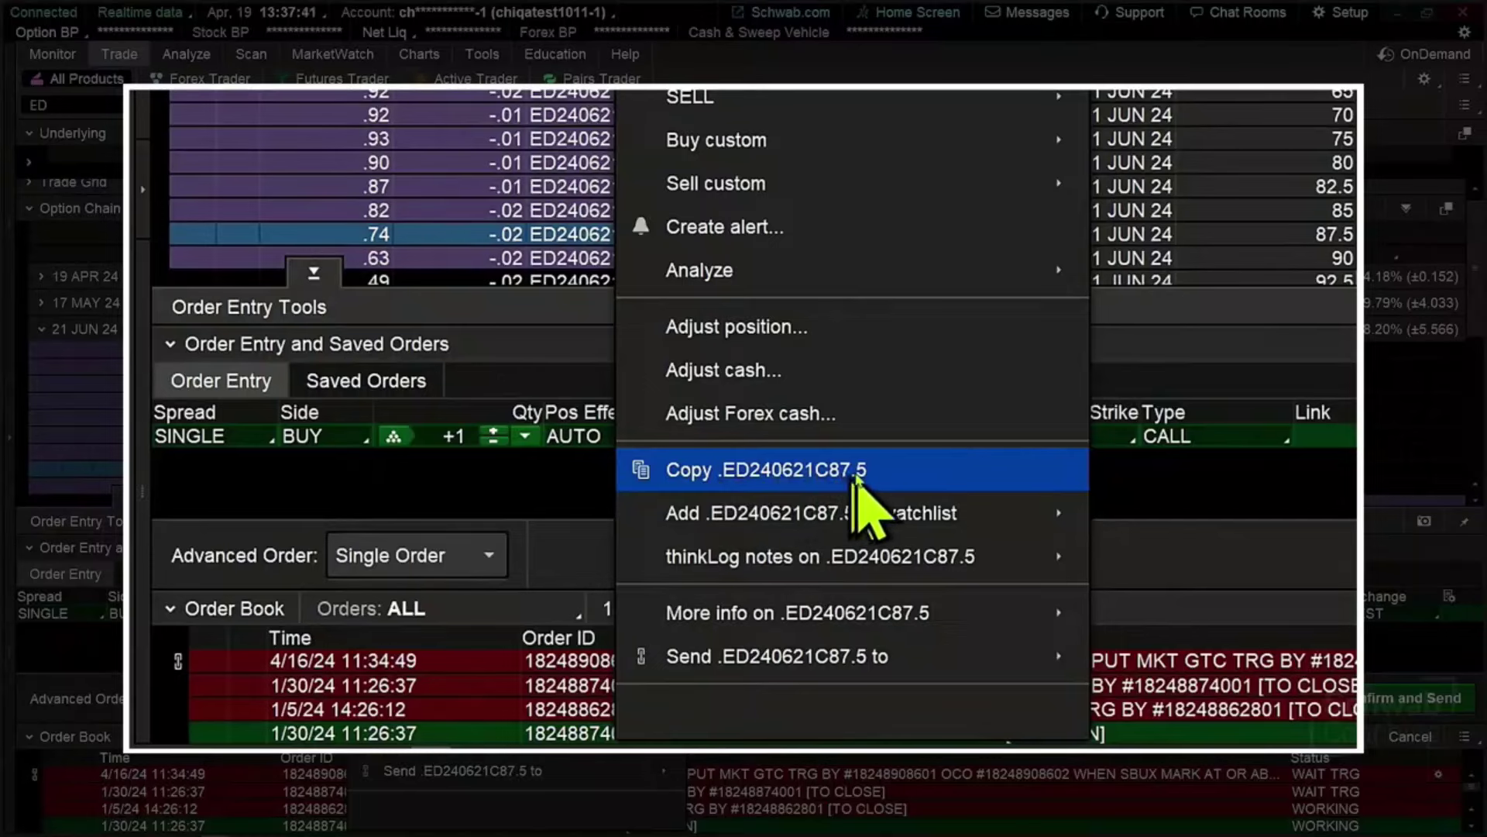
click(808, 474)
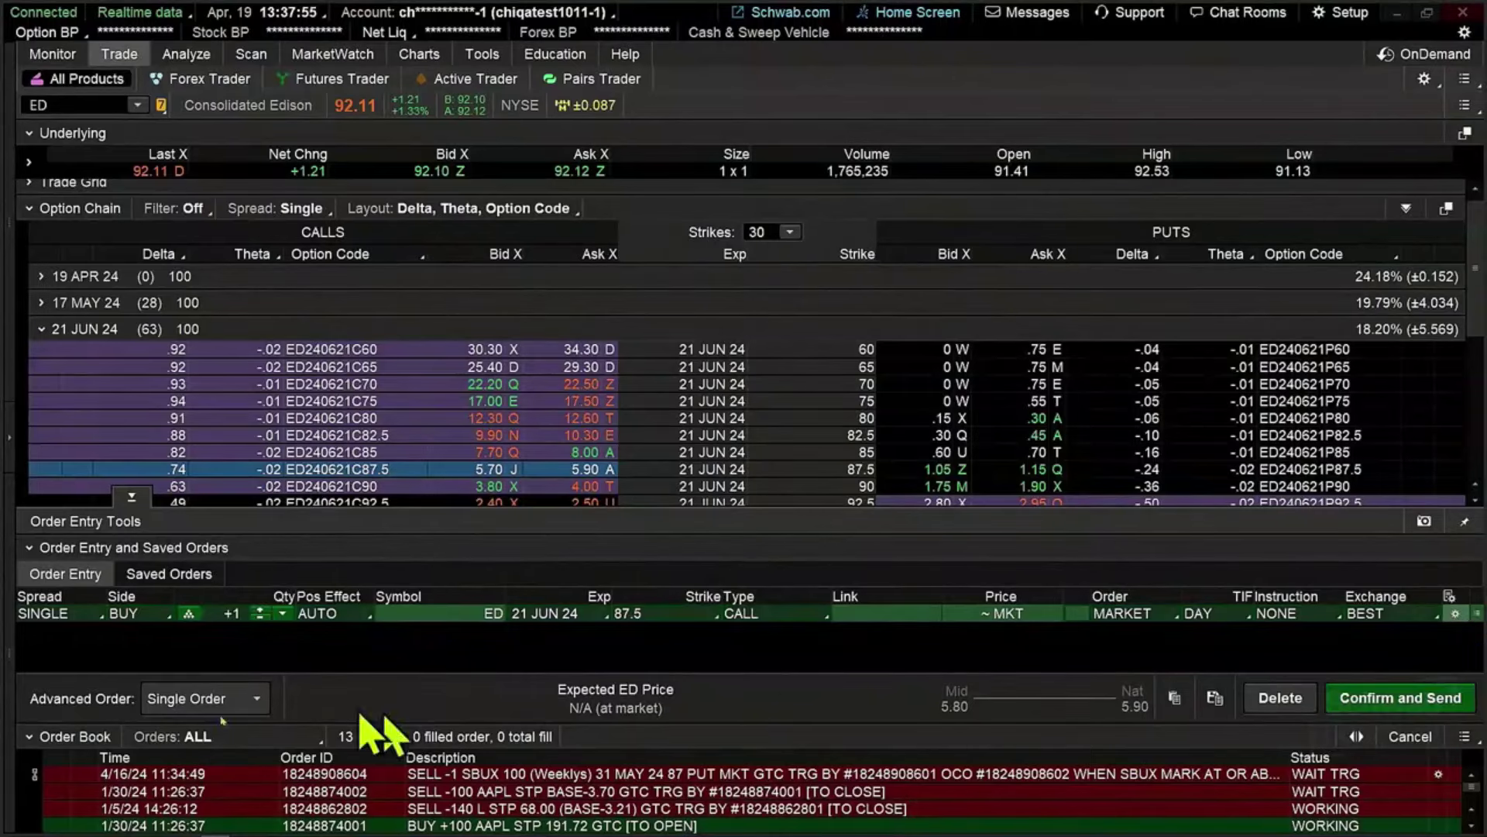
Reopen the call order's rules and add a submit condition for the symbol .ED240621C87.5
click(1456, 613)
drag(465, 716, 223, 103)
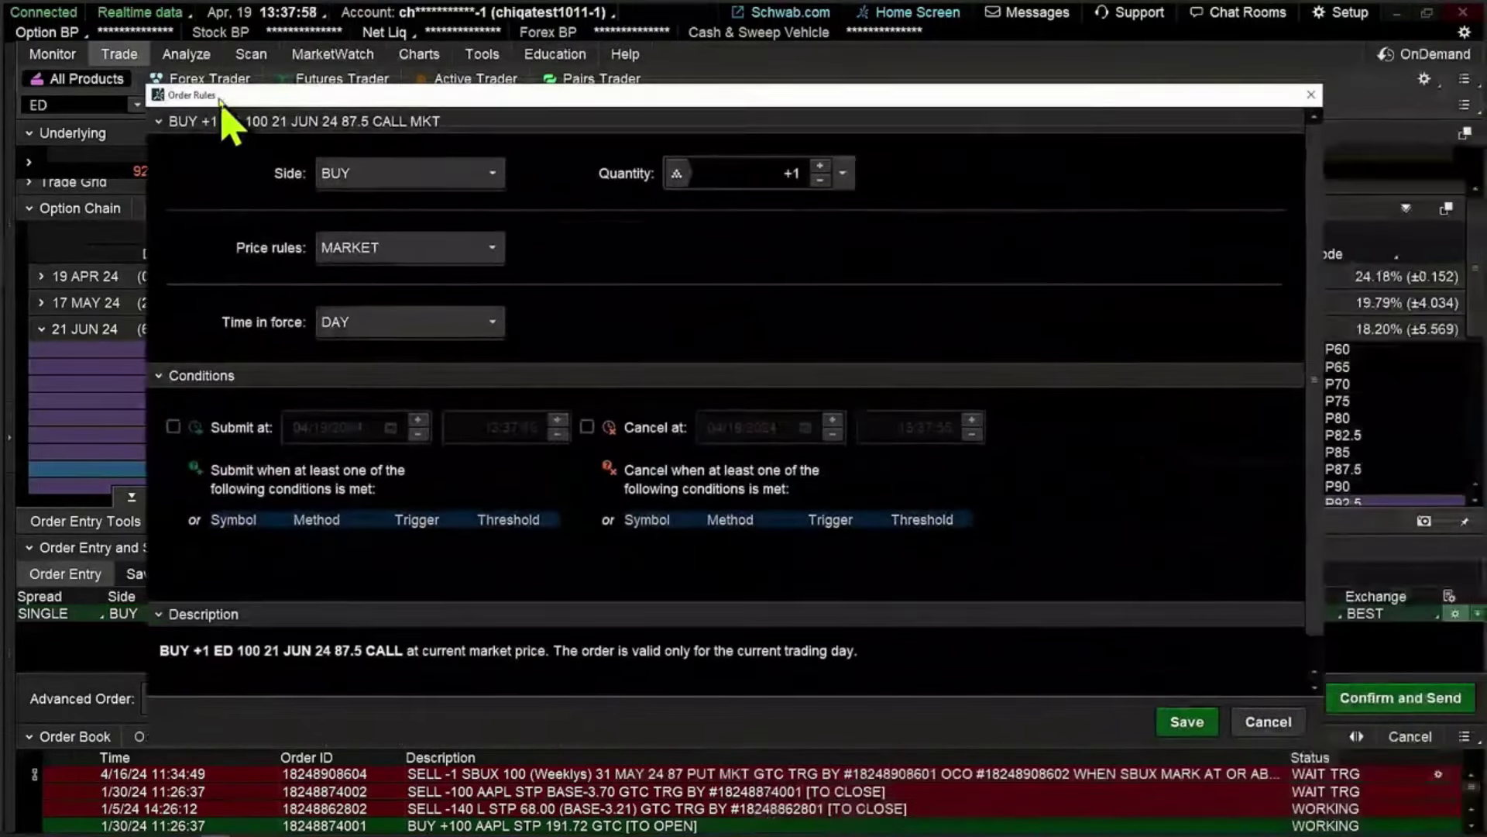
click(242, 538)
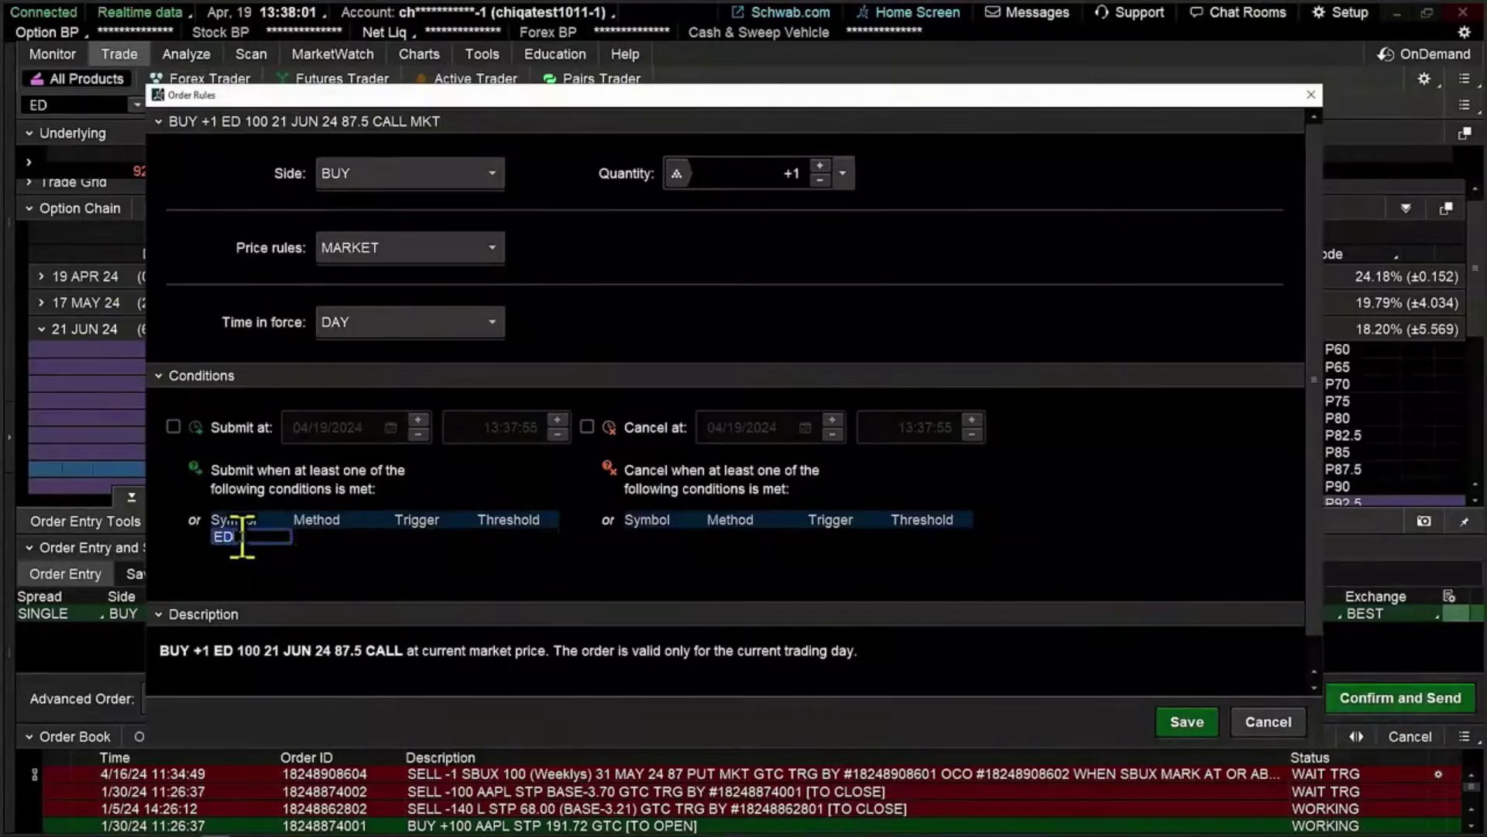
key(BackSpace)
text(.ED240621C87.5)
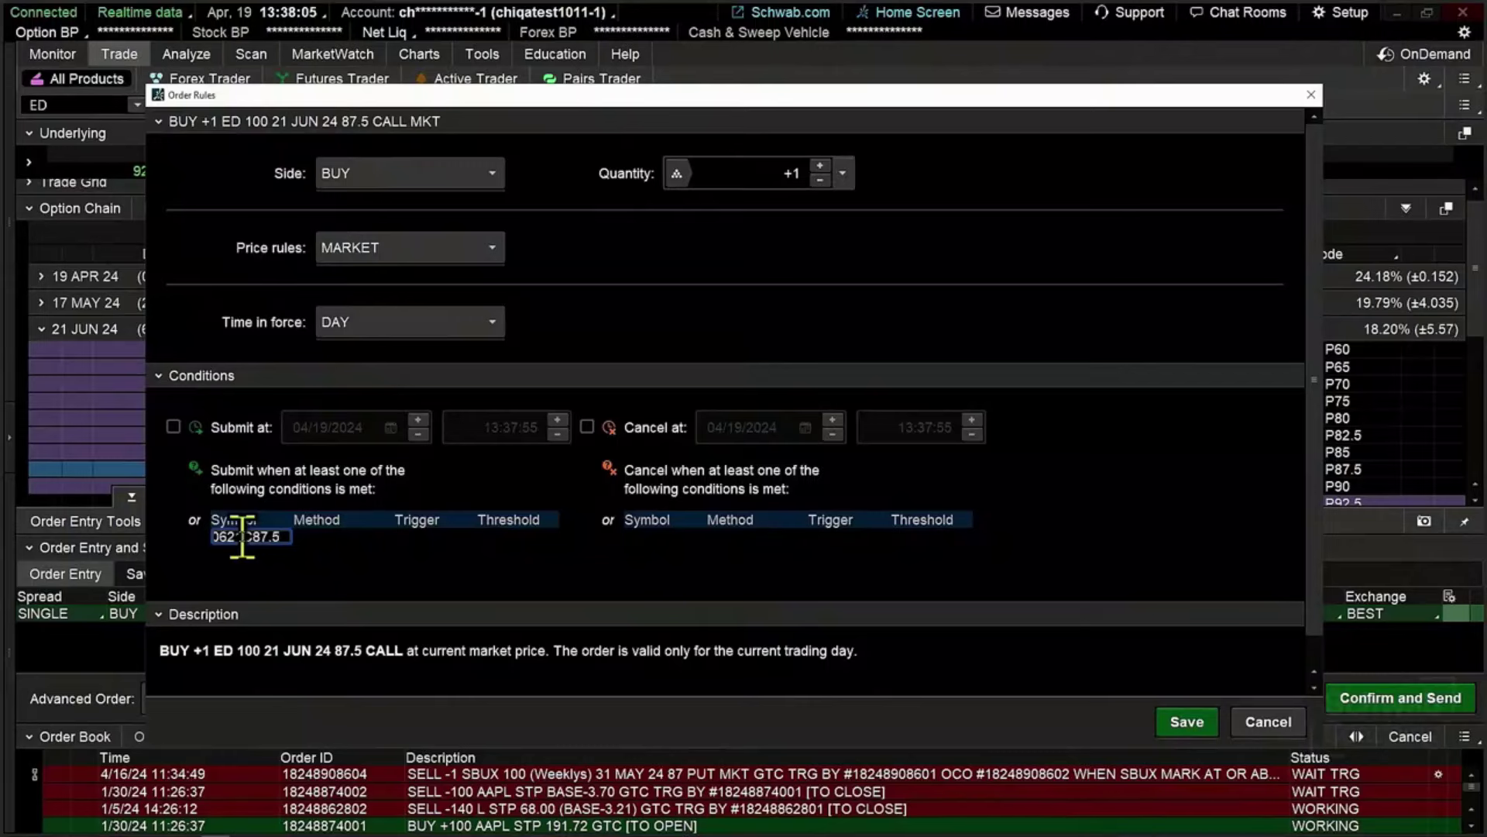
key(Return)
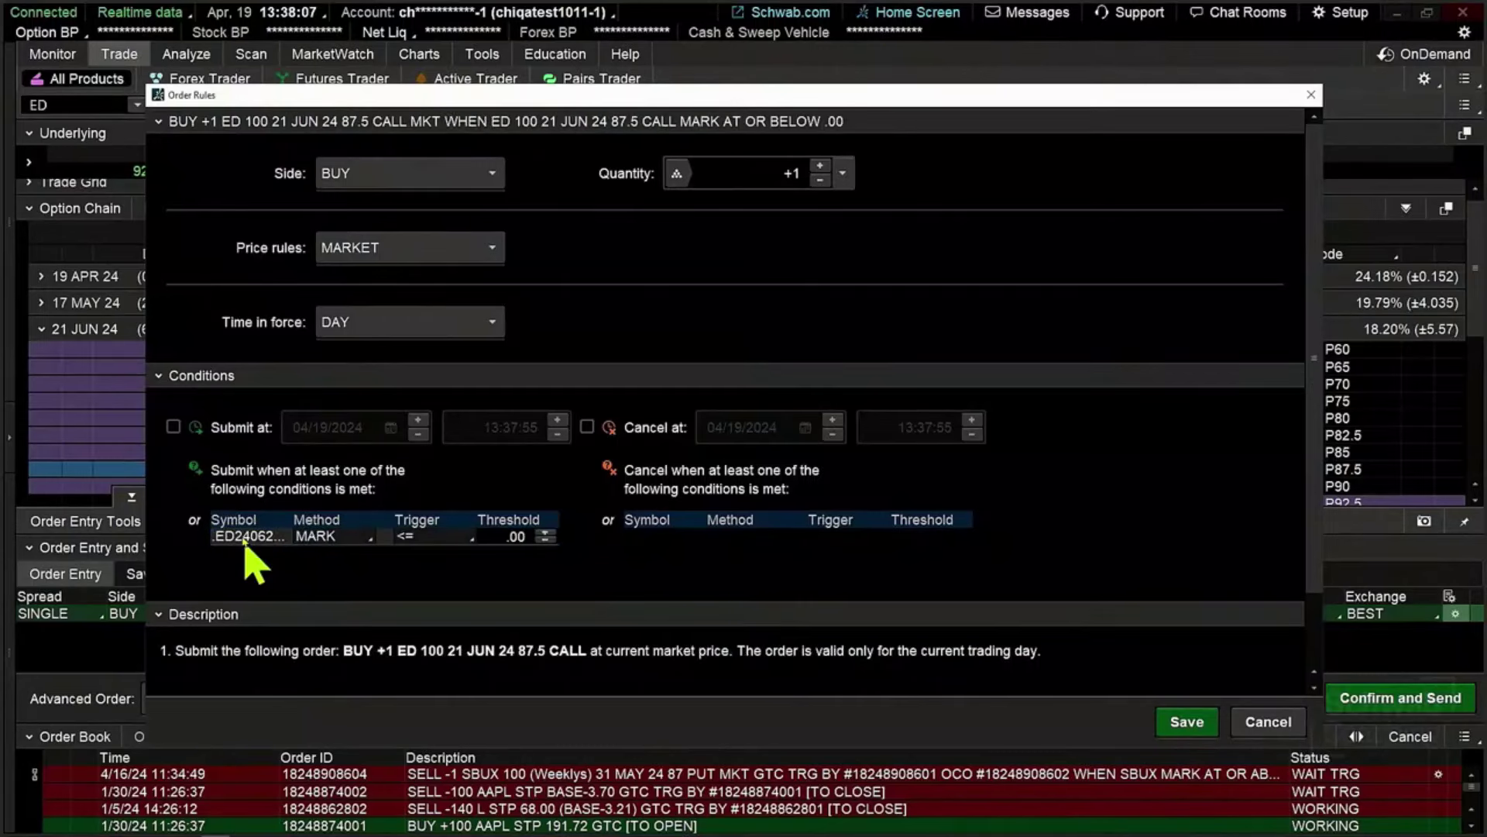
Set the option's submit condition to DELTA with the >= trigger and a threshold of .75
click(370, 538)
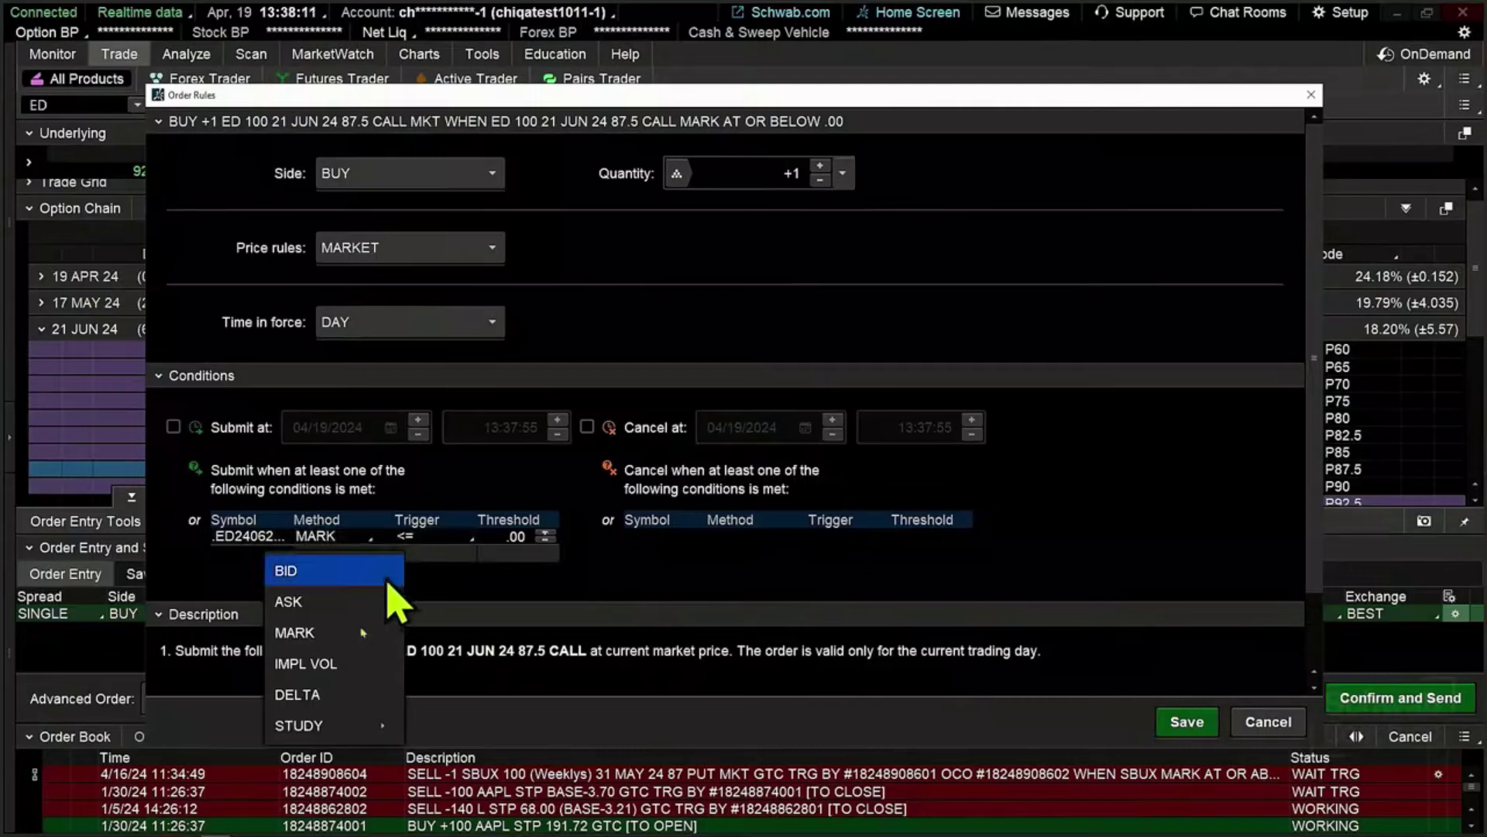
click(327, 695)
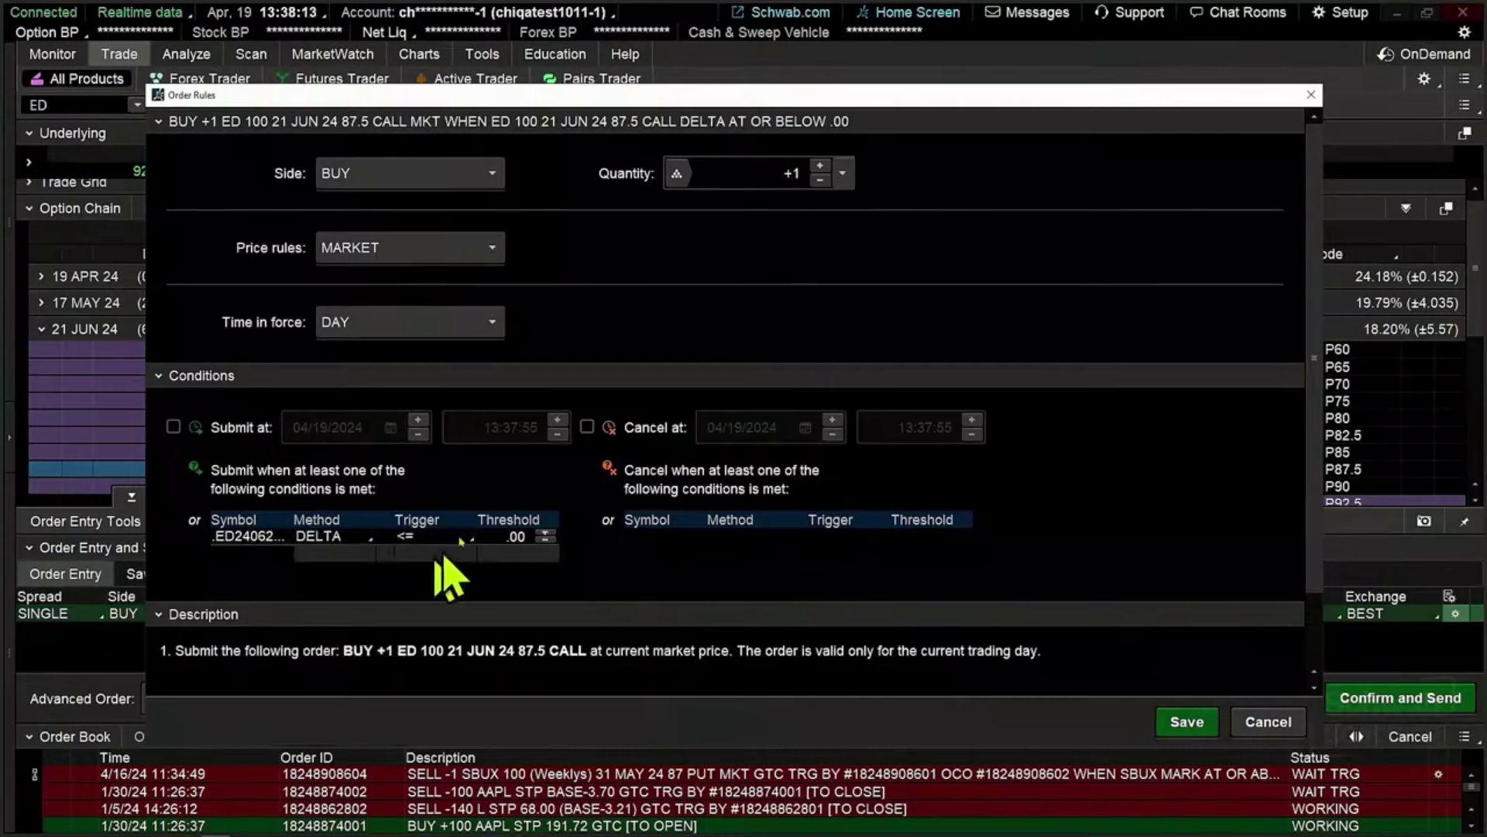
click(458, 537)
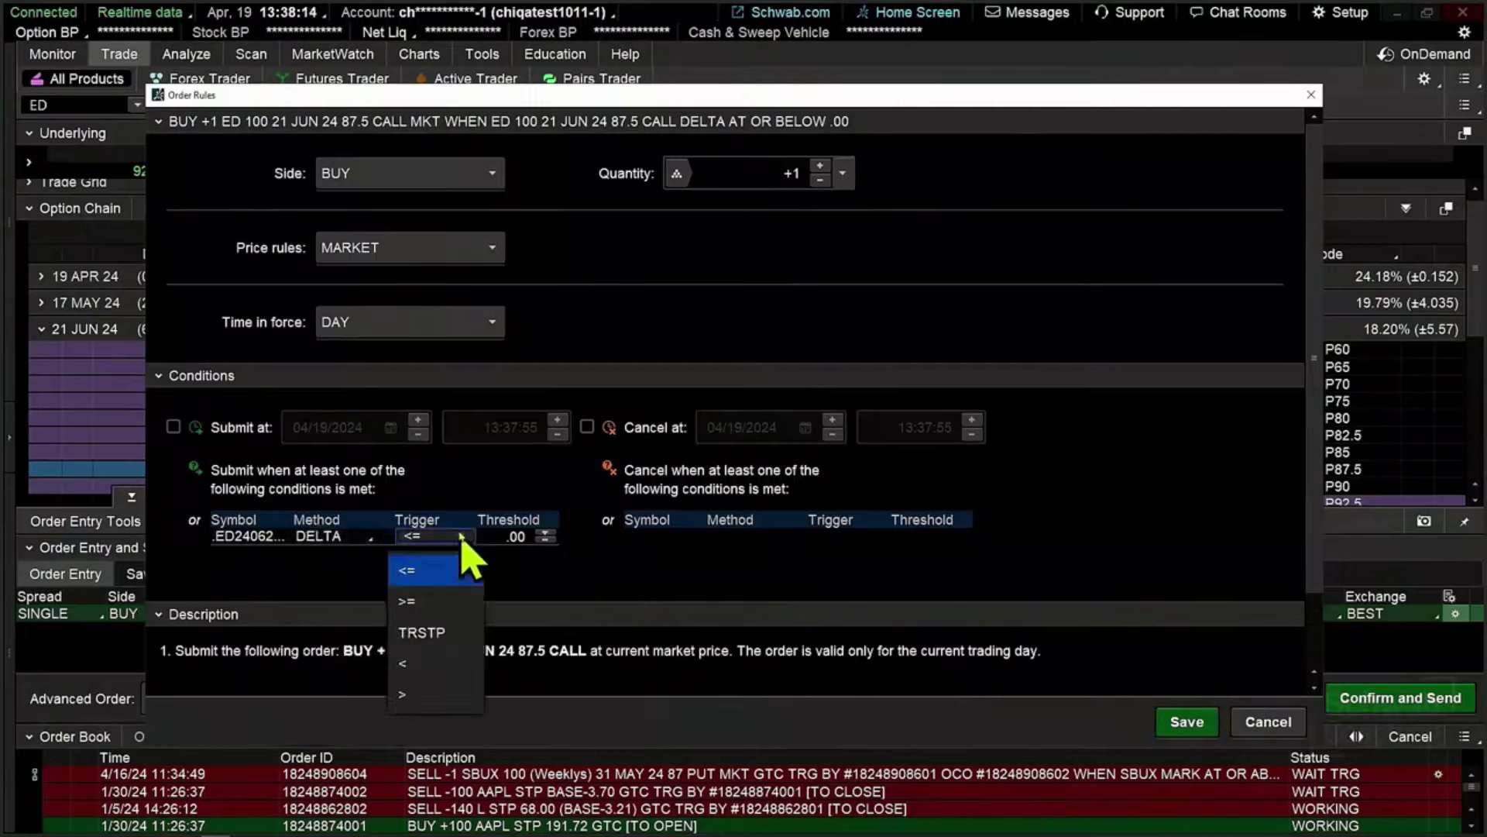
click(431, 608)
click(516, 539)
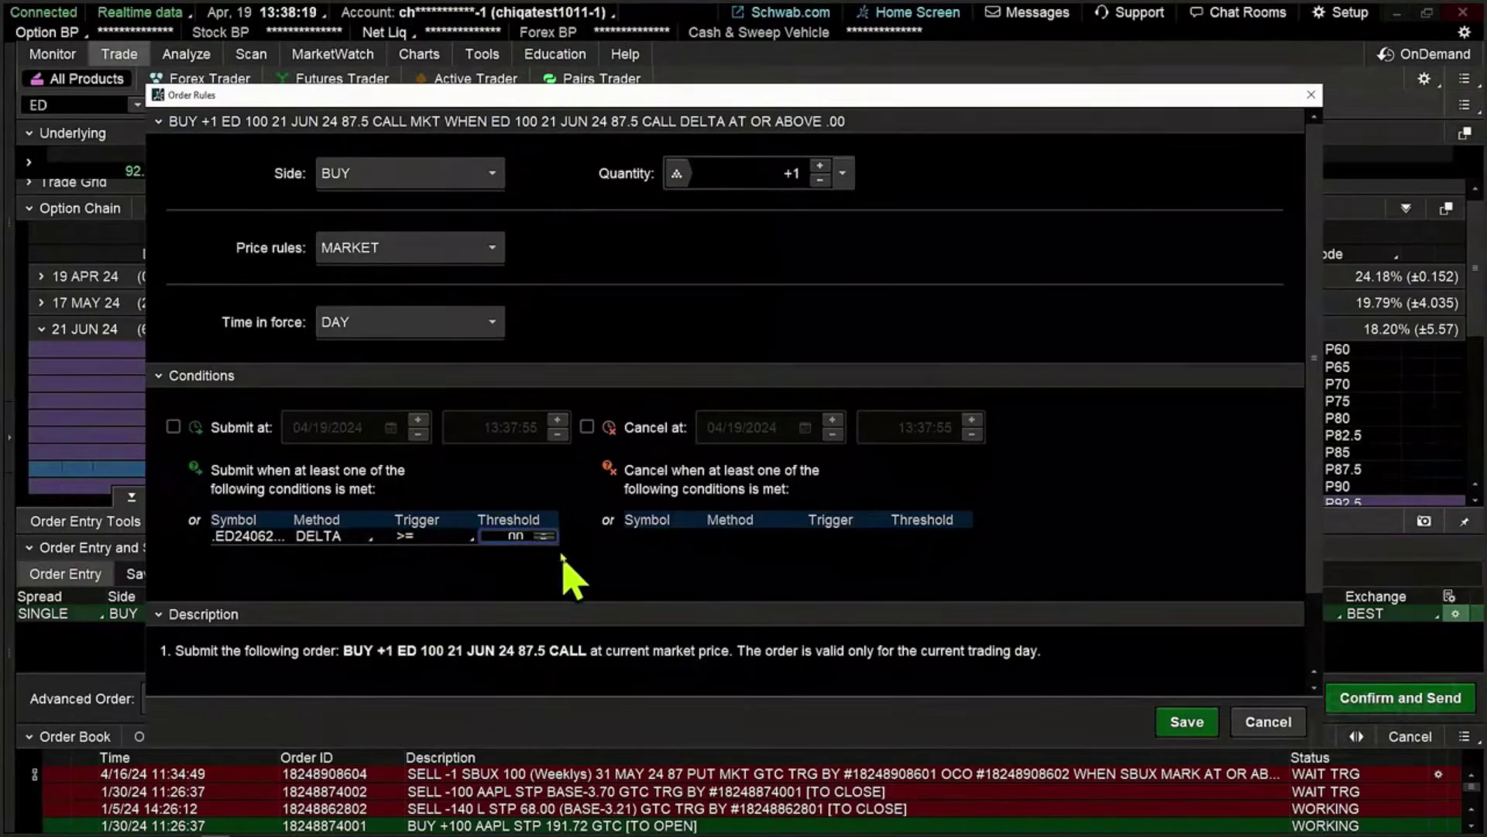
key(BackSpace)
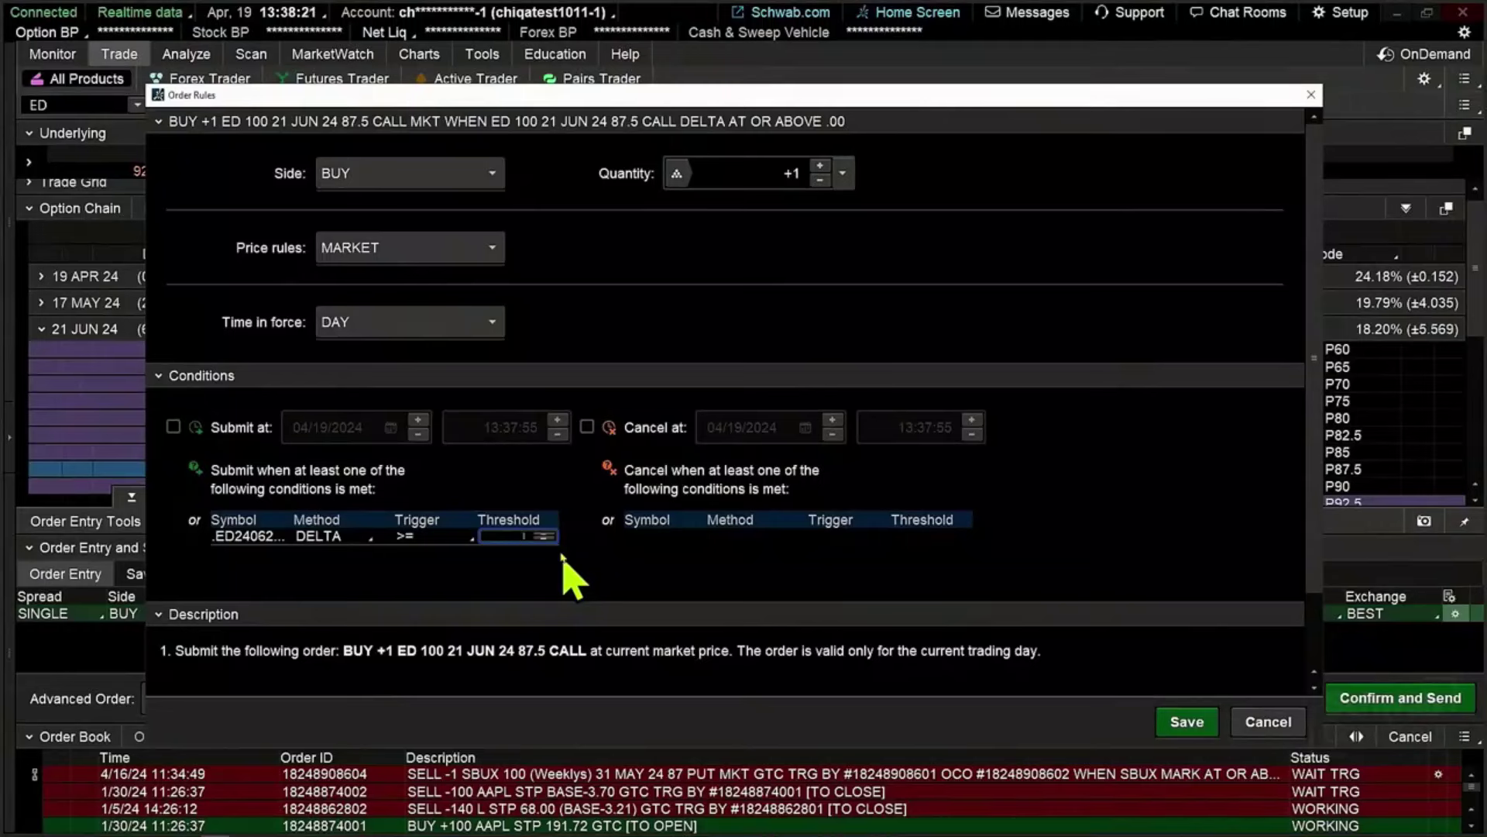
text(75)
key(Return)
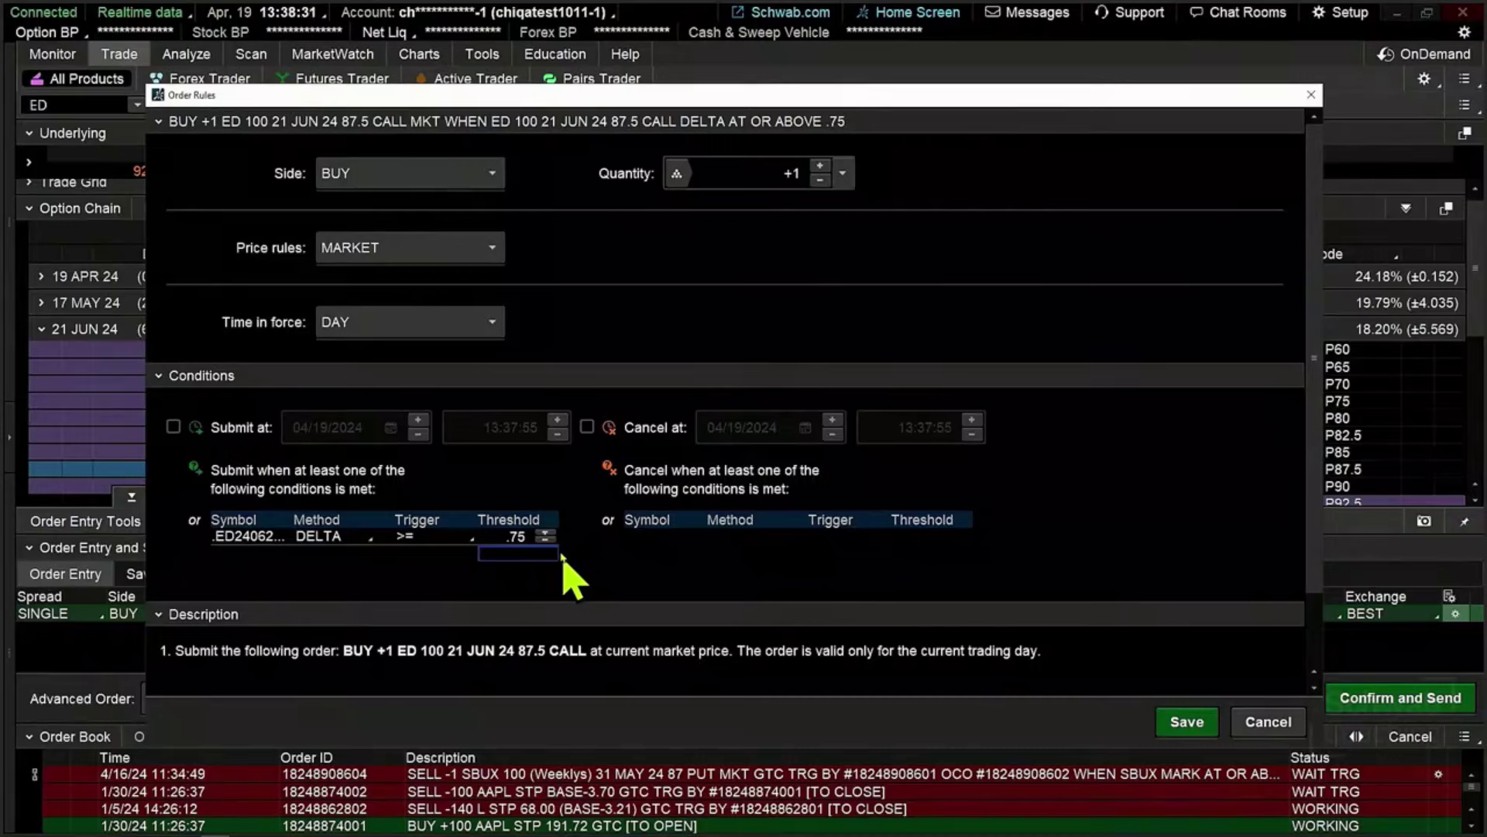
Change the call's submit condition method to a custom daily study requiring Delta() is greater than 0.75, with the trigger set to true
click(337, 540)
mouse_move(325, 726)
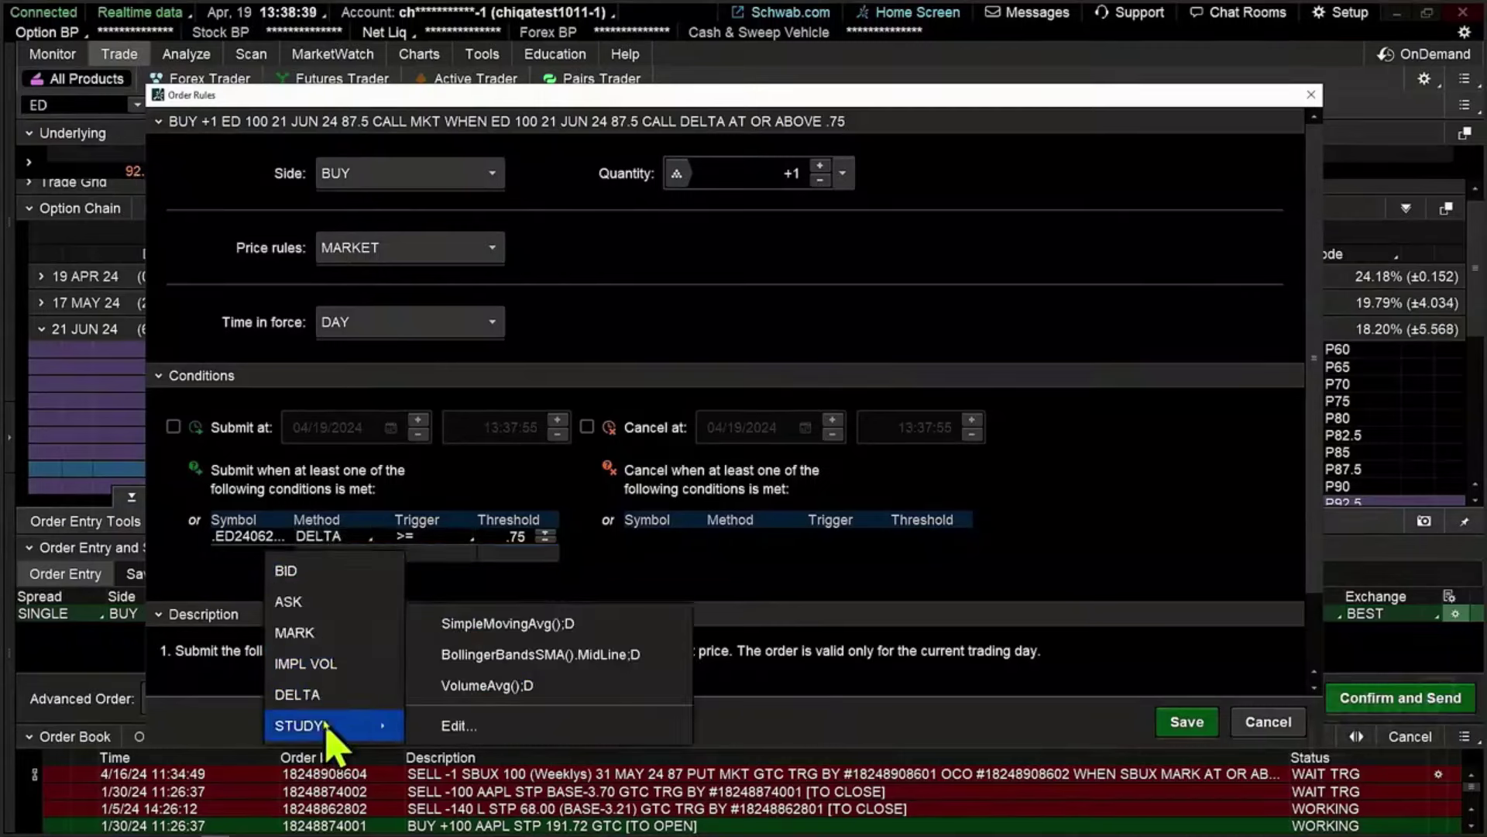
click(457, 725)
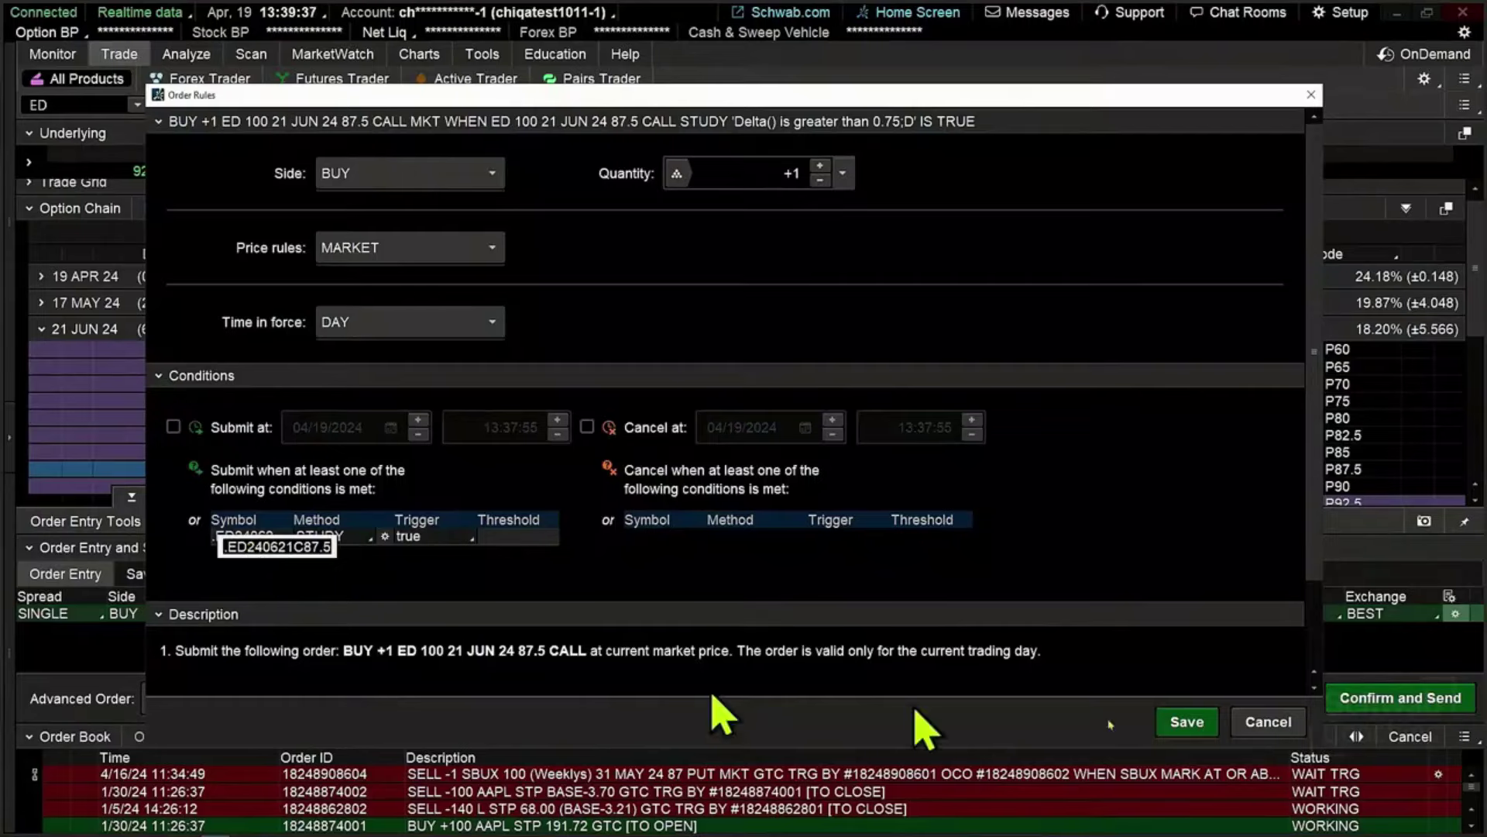
Save the order rules and submit the market buy order for one ED 21 JUN 24 87.5 call
click(1189, 723)
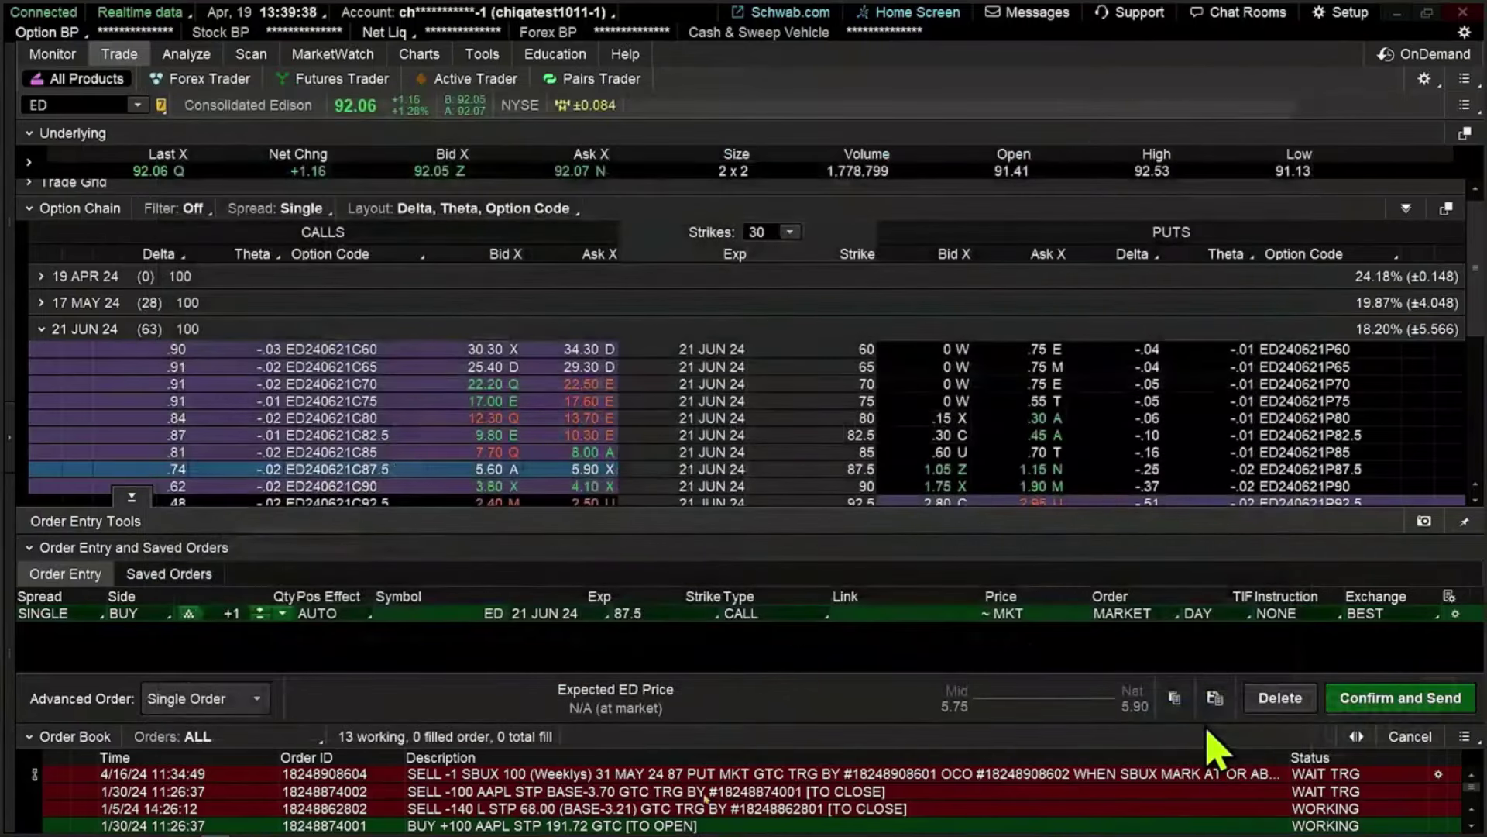
click(1412, 707)
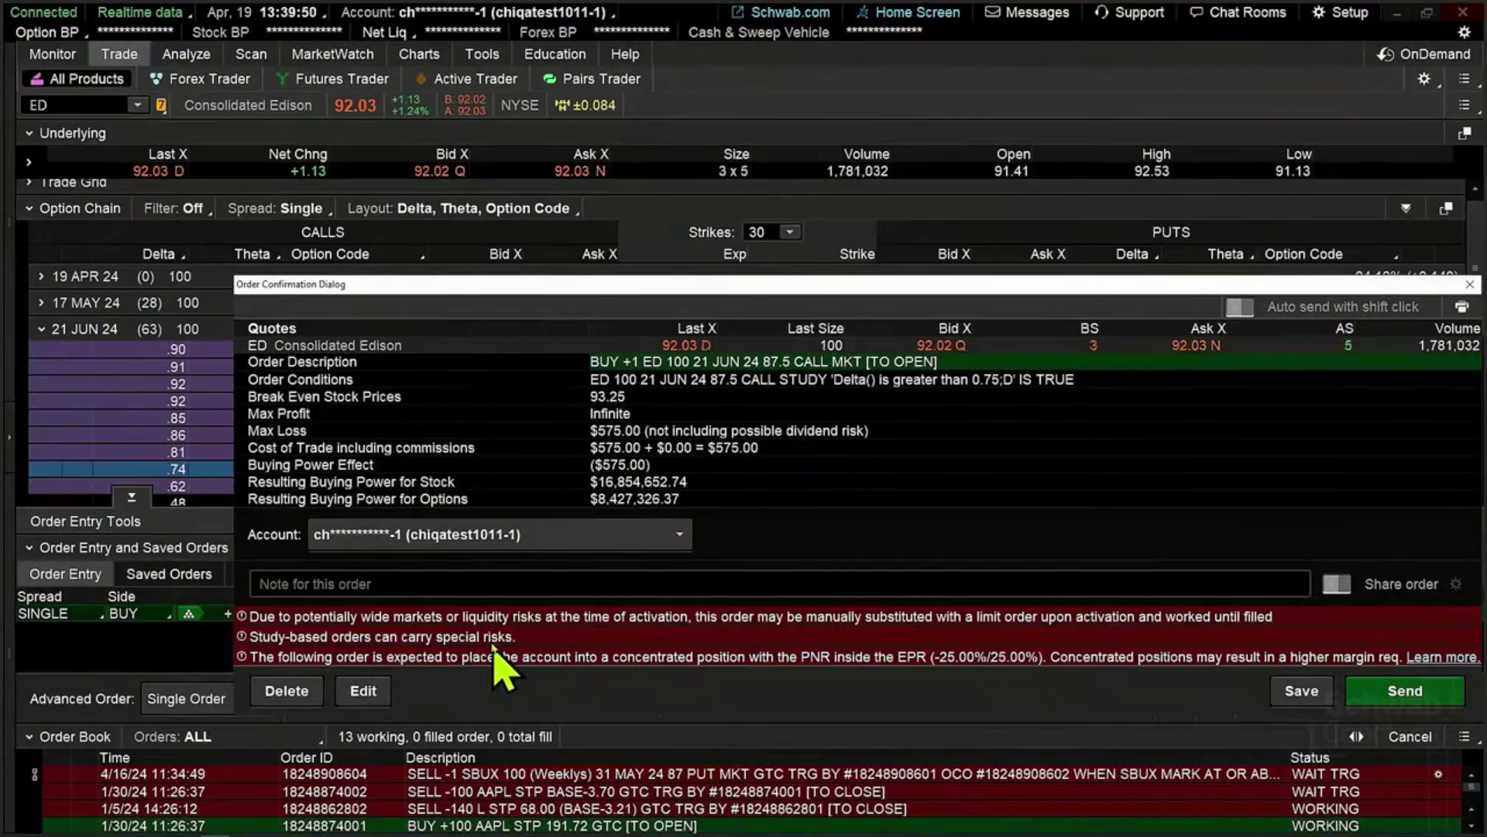
click(1419, 694)
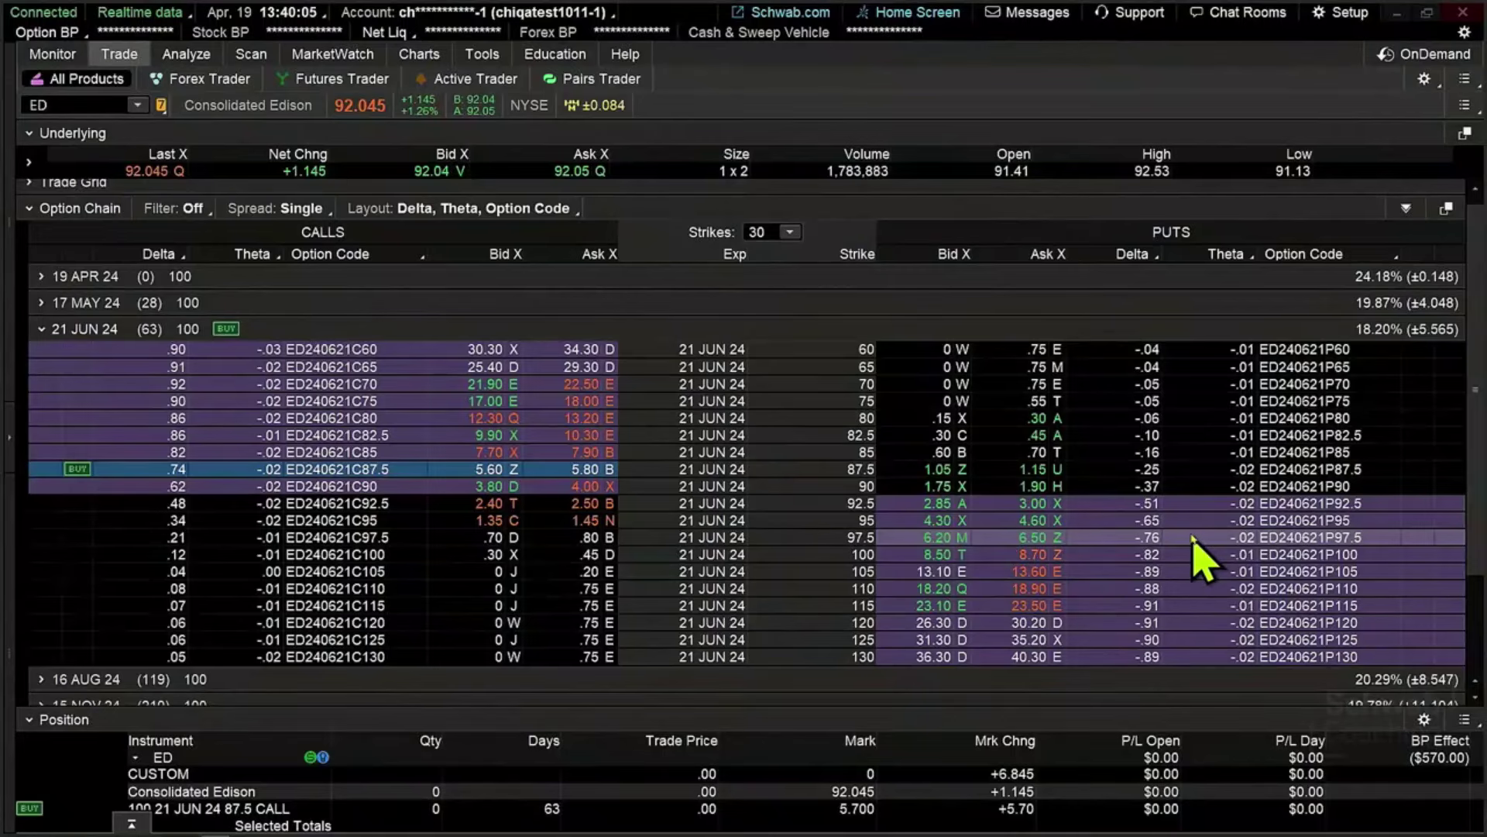
Return to the ED daily chart and view the details of the Crosses alert on the upper breakout line
click(427, 53)
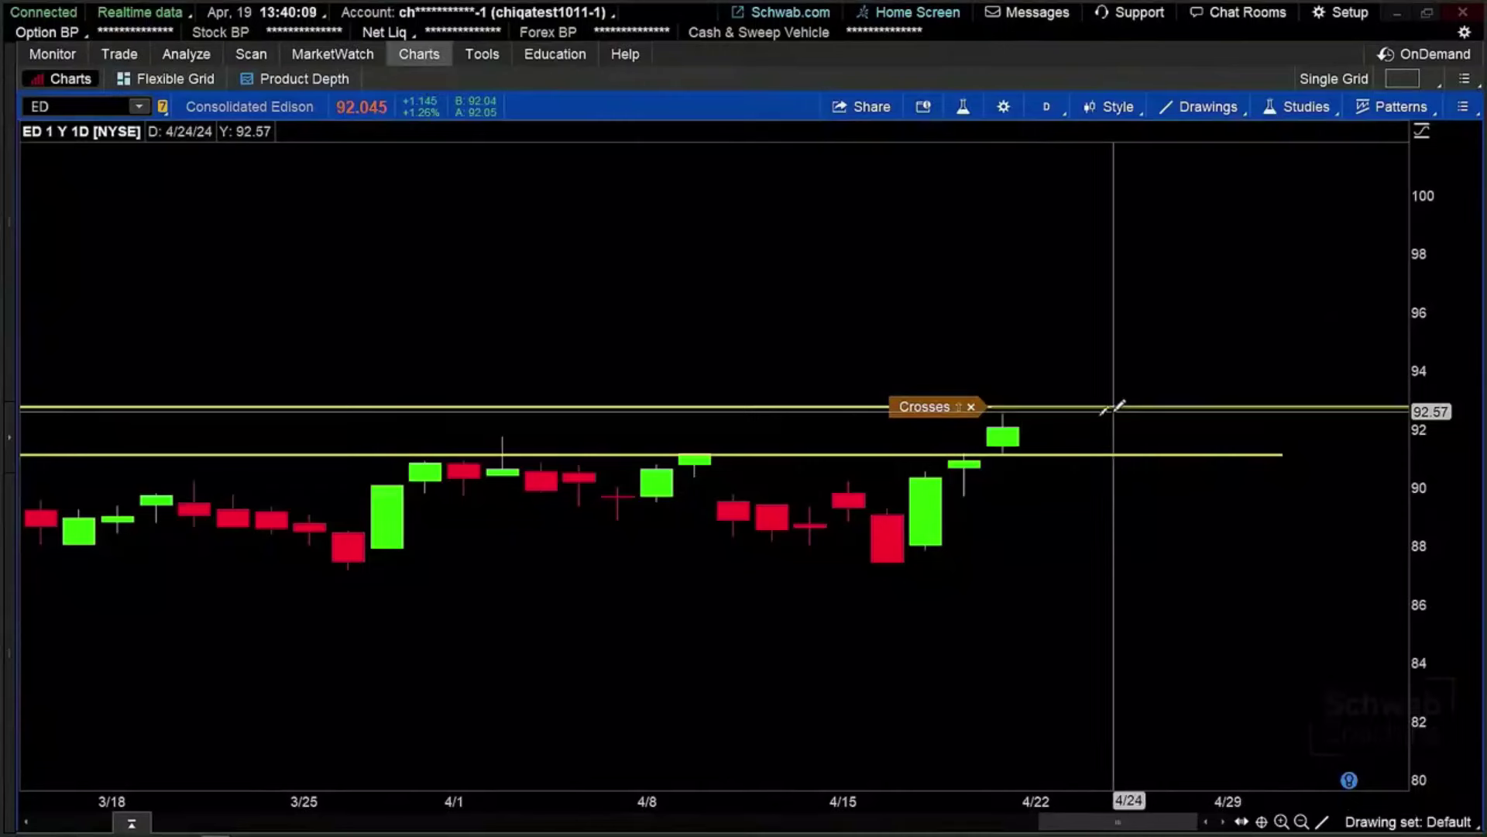
mouse_move(953, 418)
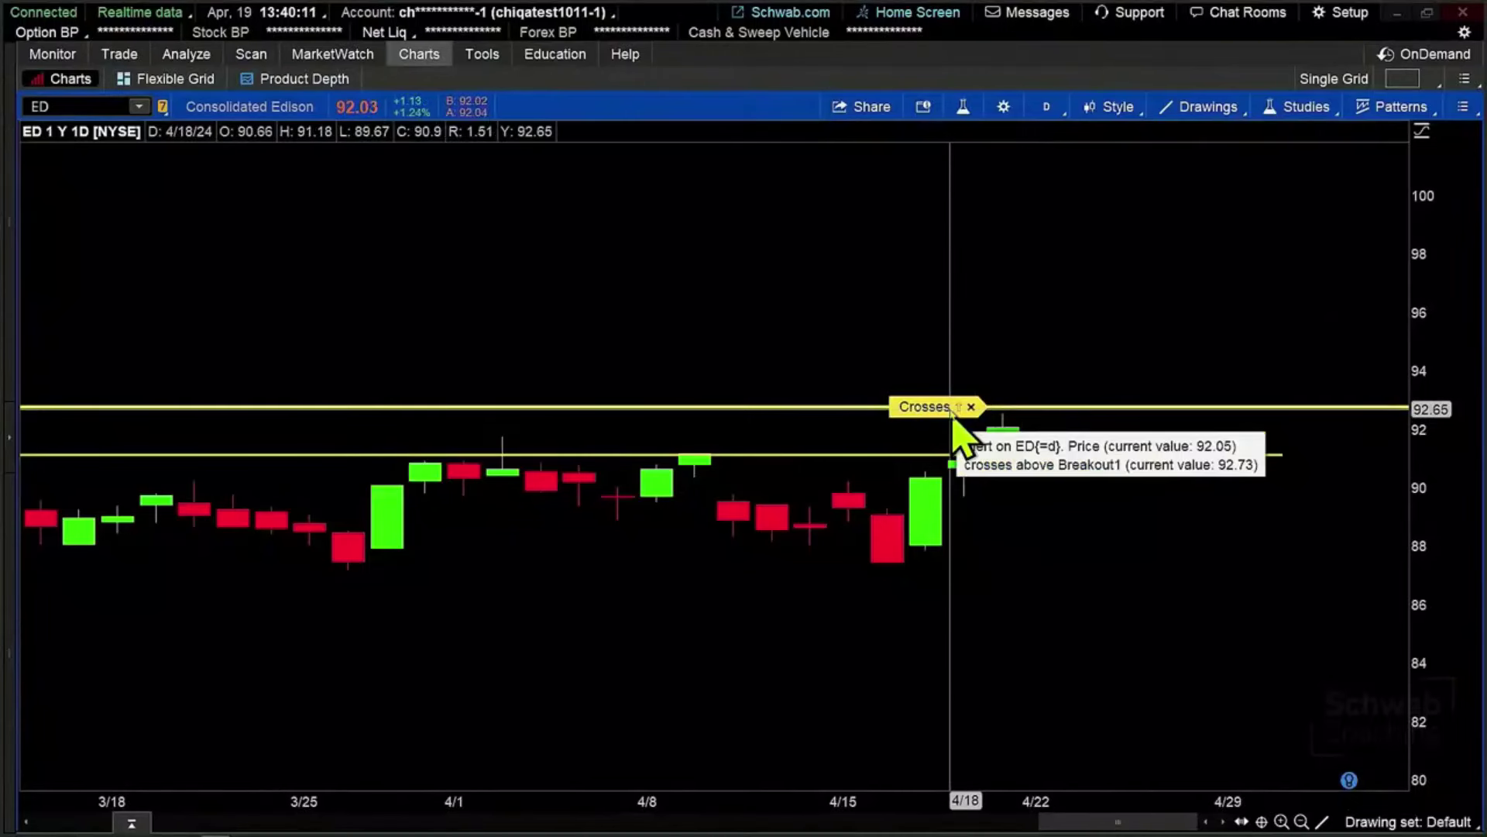